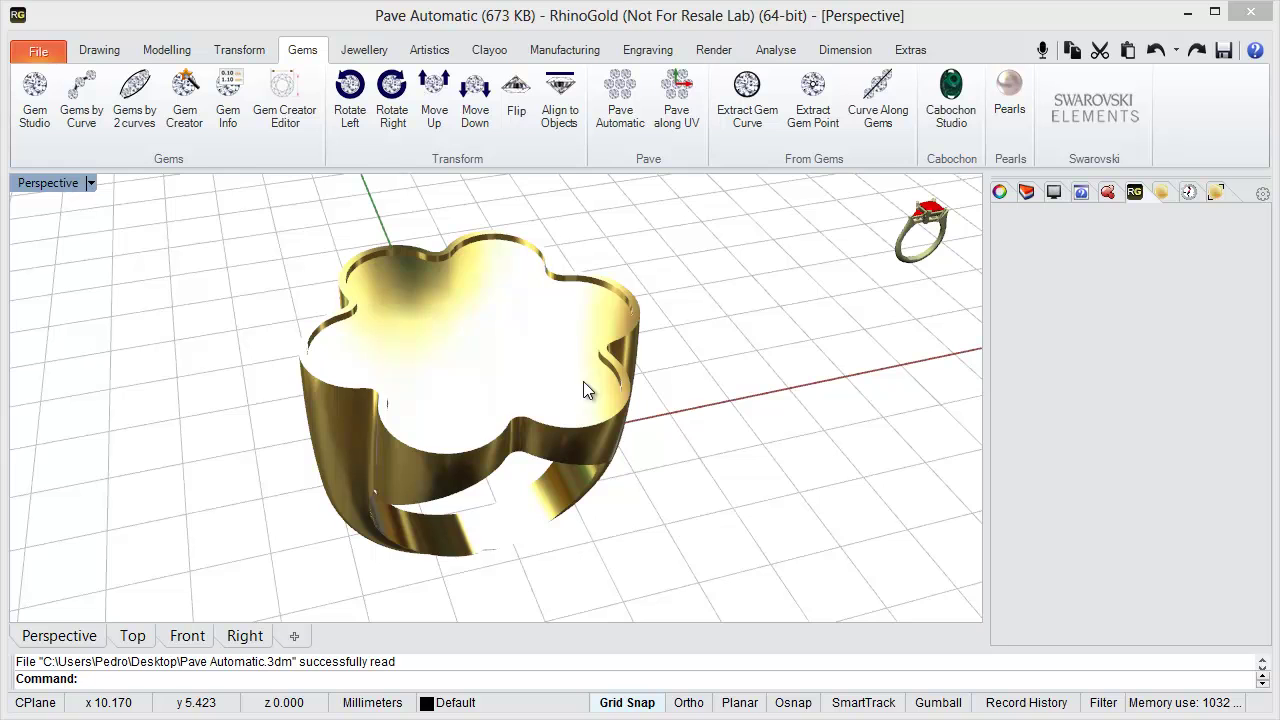
# Start Pave Automatic and choose the flower-shaped top surface of the ring as the area for the gems
pyautogui.moveTo(586, 392); pyautogui.dragTo(534, 428, button='right')
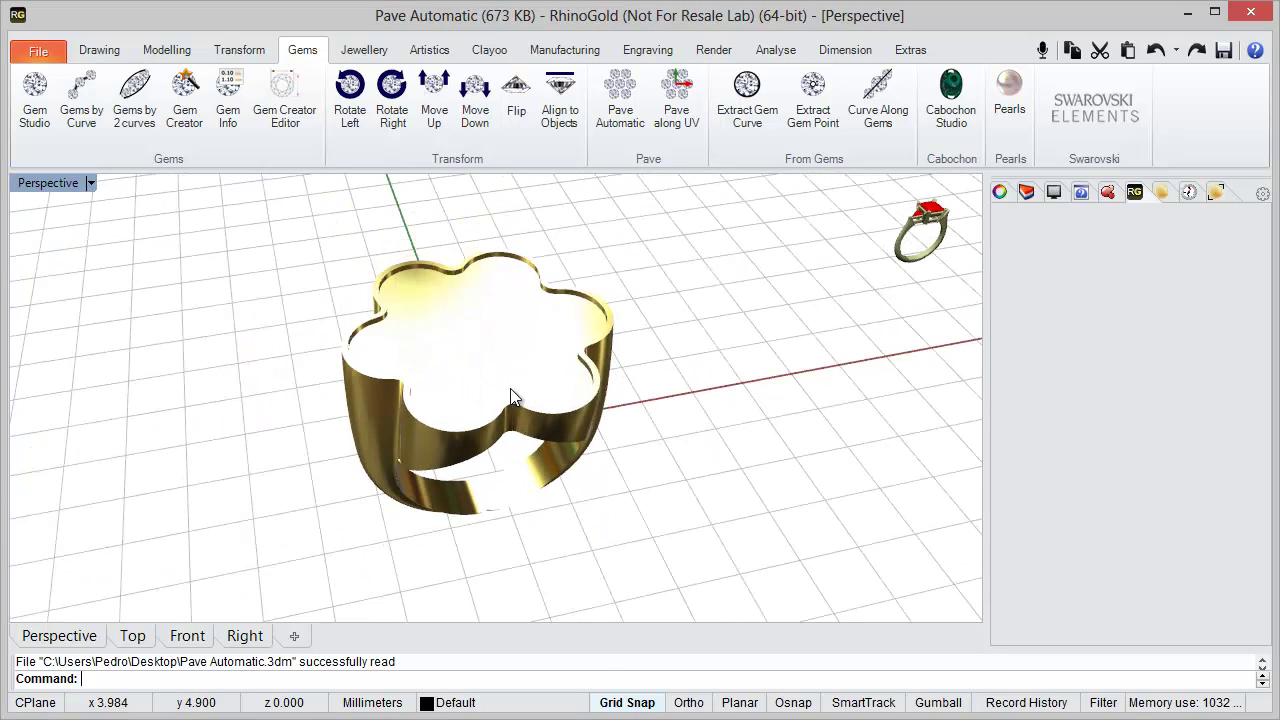
pyautogui.moveTo(503, 357); pyautogui.dragTo(530, 416, button='right')
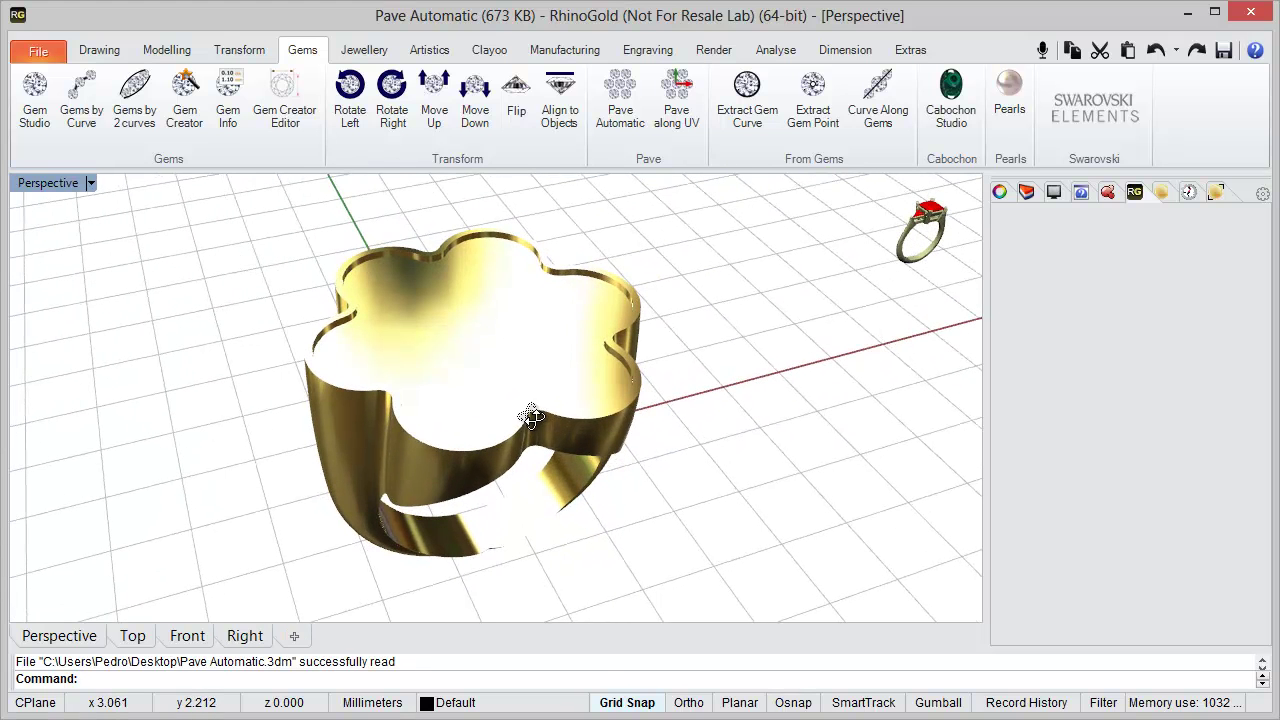
pyautogui.click(620, 133)
pyautogui.moveTo(711, 363); pyautogui.dragTo(658, 378, button='right')
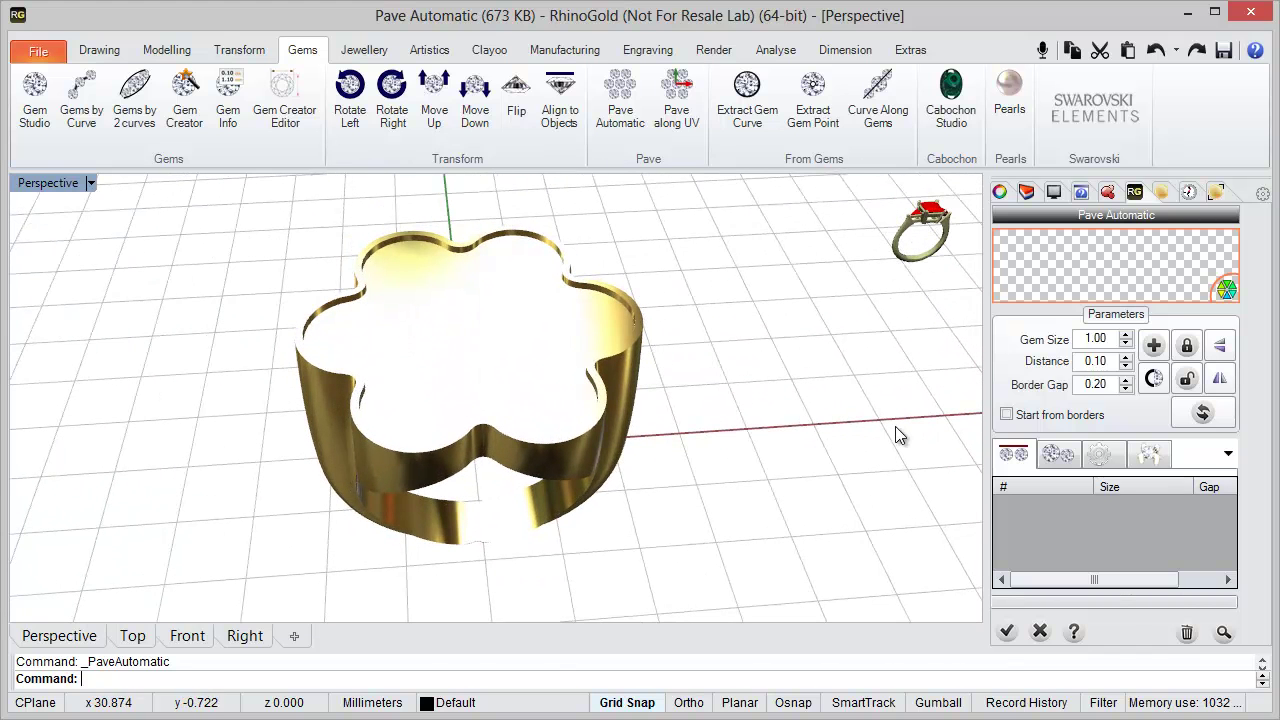
pyautogui.click(1214, 290)
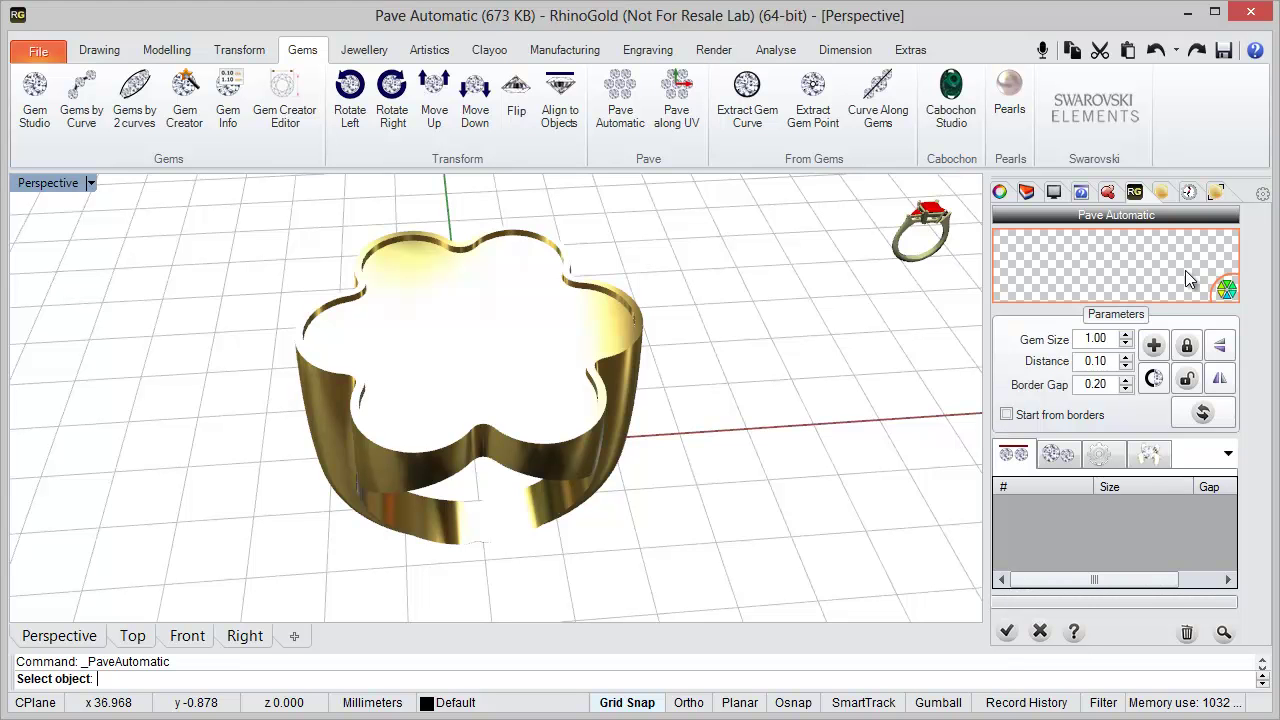
pyautogui.moveTo(594, 522); pyautogui.dragTo(628, 523, button='right')
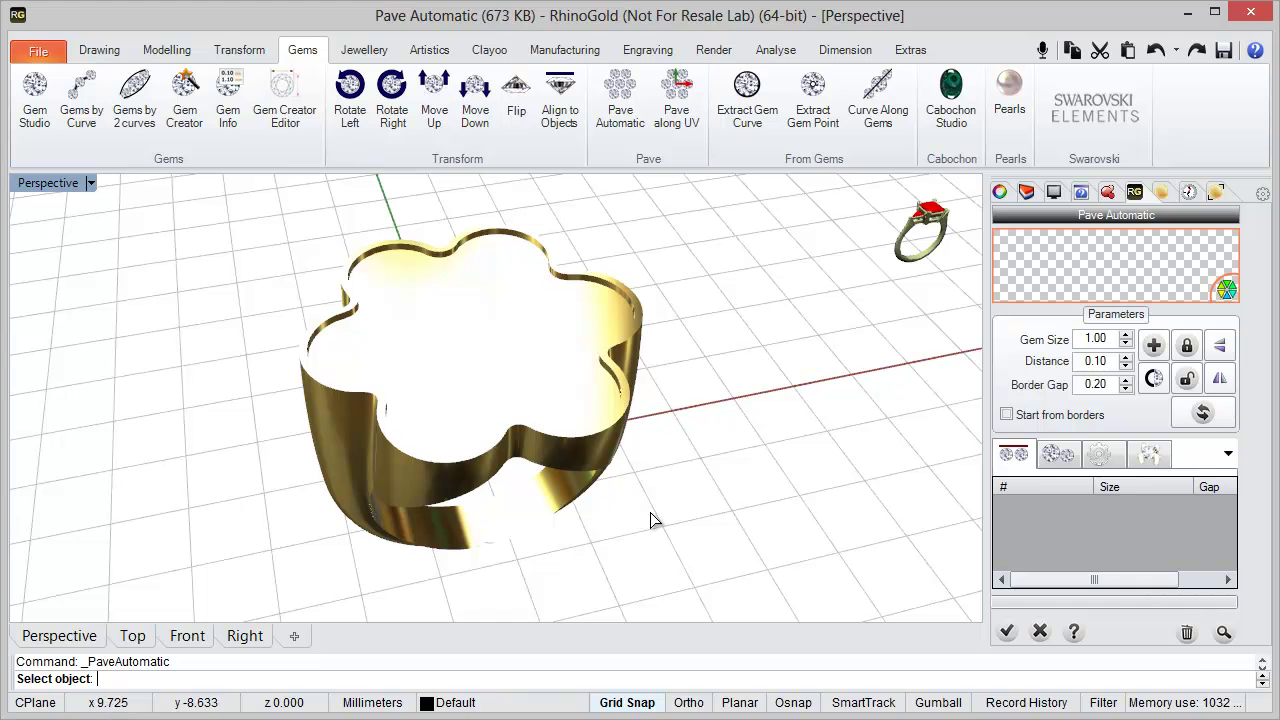
pyautogui.click(483, 380)
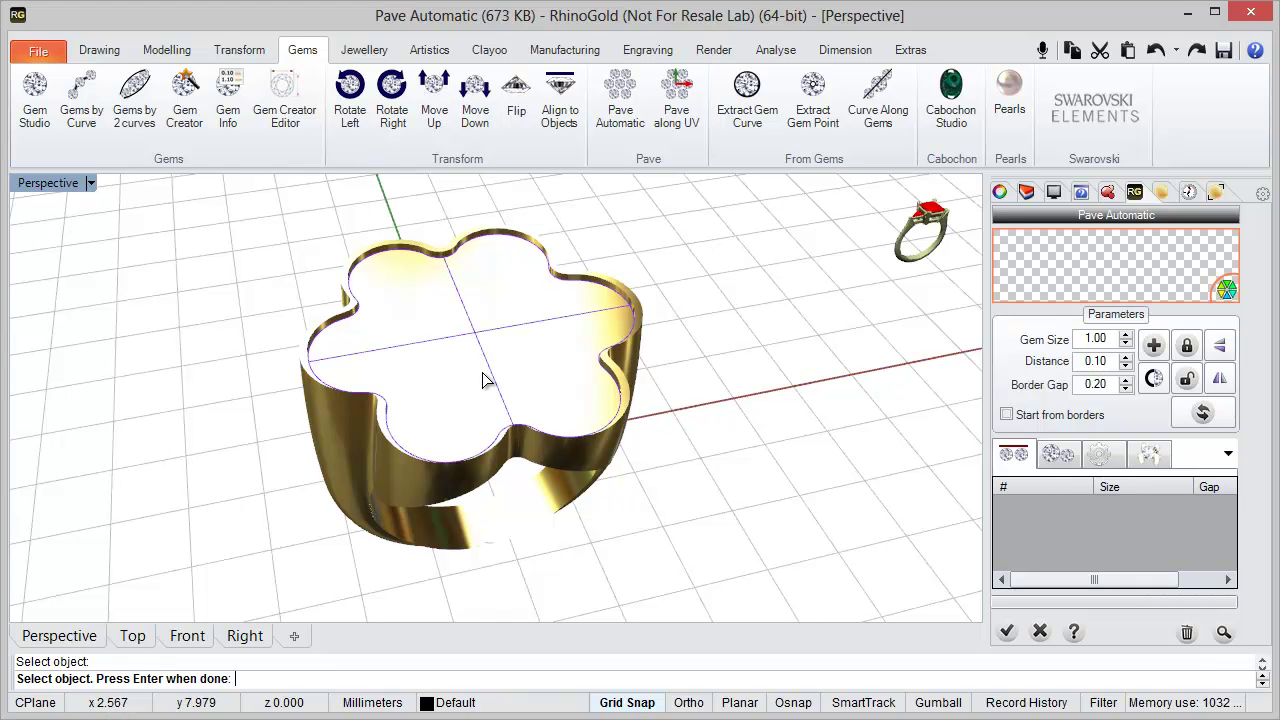
pyautogui.moveTo(508, 404); pyautogui.dragTo(534, 400, button='right')
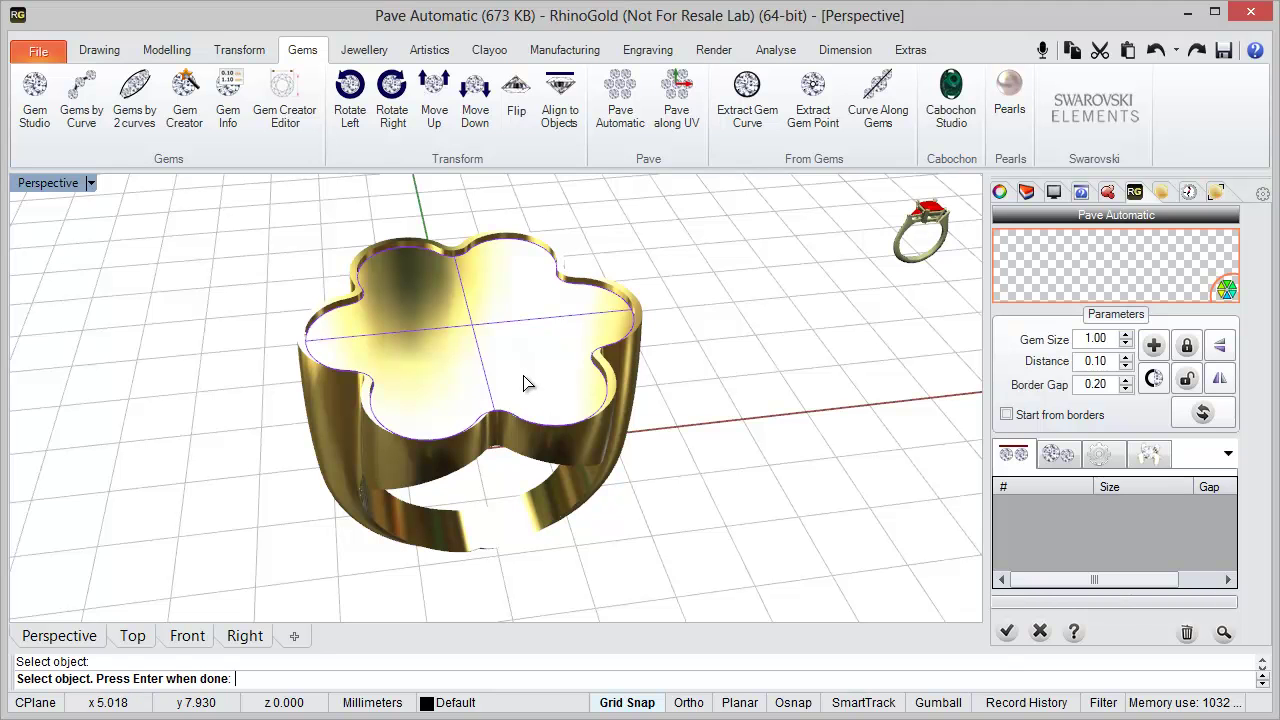
pyautogui.press('Return')
# Set the pavé gem size to 1.50
pyautogui.moveTo(505, 384); pyautogui.dragTo(434, 349, button='right')
pyautogui.moveTo(481, 388); pyautogui.dragTo(530, 422, button='right')
pyautogui.scroll(-2, 493, 402)
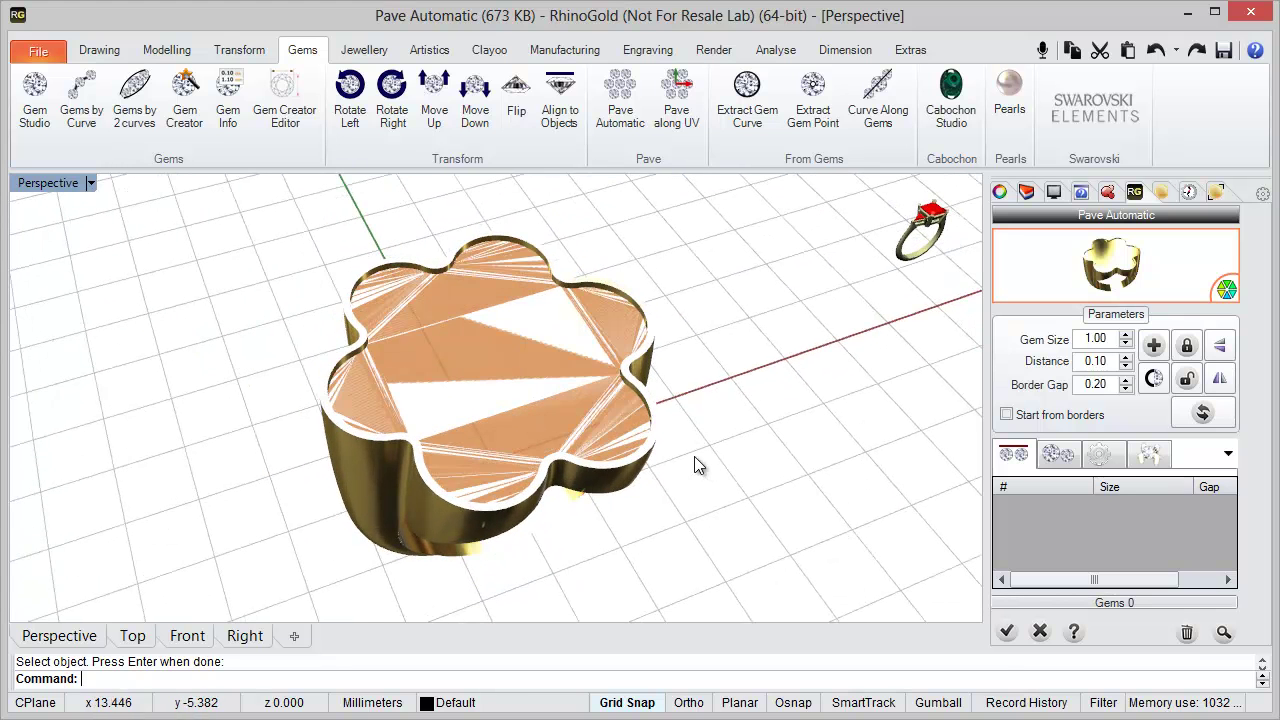
pyautogui.moveTo(709, 466); pyautogui.dragTo(694, 449, button='right')
pyautogui.scroll(2, 543, 470)
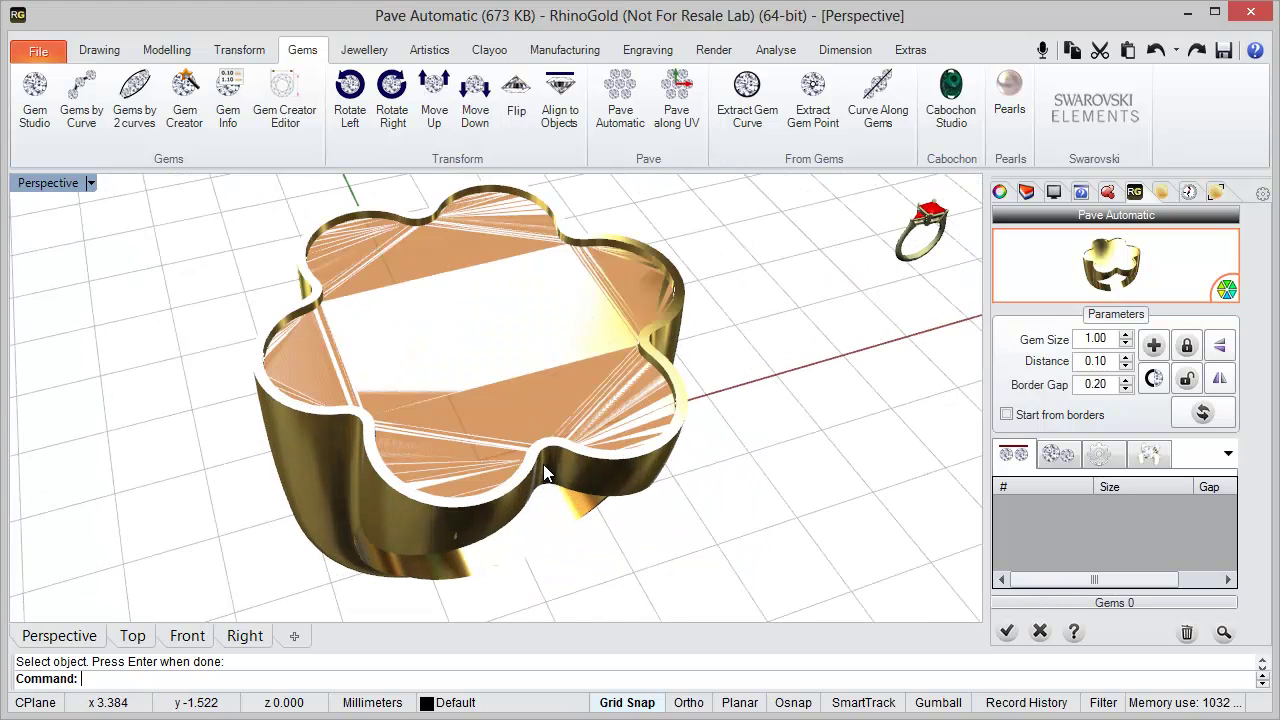
pyautogui.moveTo(543, 464); pyautogui.dragTo(550, 433, button='right')
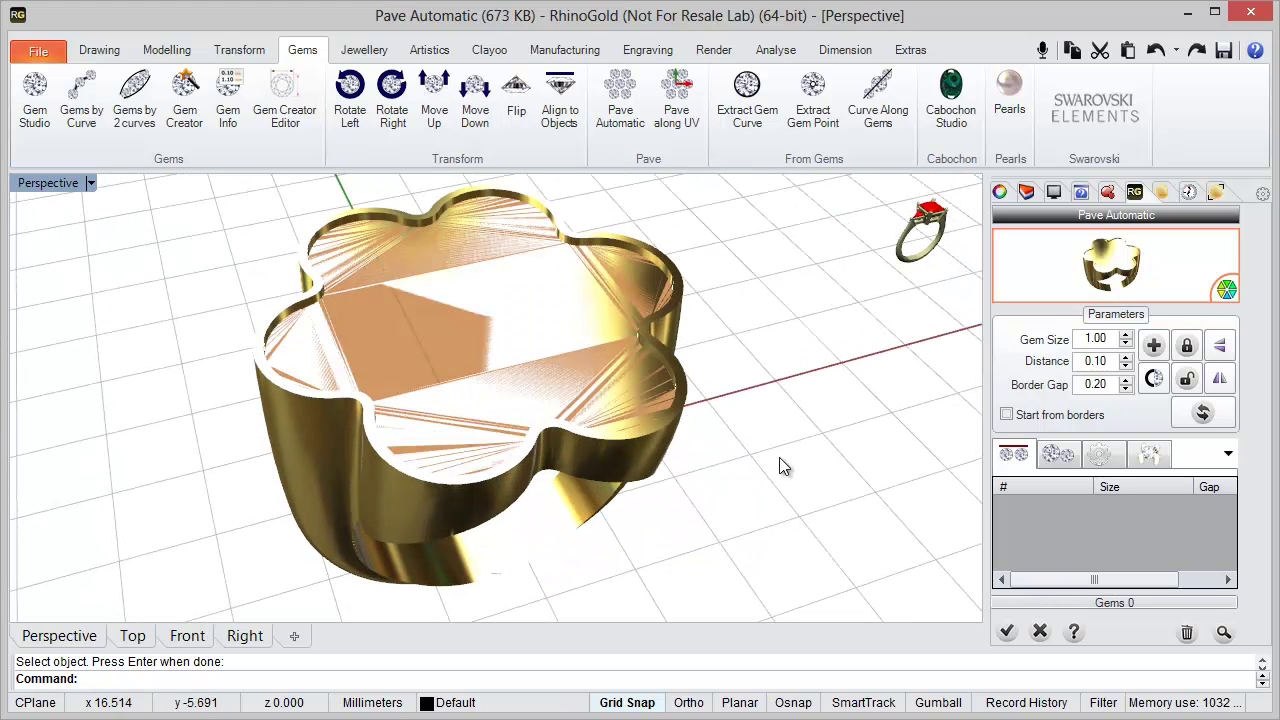
pyautogui.click(1126, 335)
pyautogui.moveTo(771, 477)
pyautogui.mouseDown(button='right')
pyautogui.moveTo(629, 449)
pyautogui.moveTo(715, 467)
pyautogui.moveTo(771, 461)
pyautogui.mouseUp(button='right')
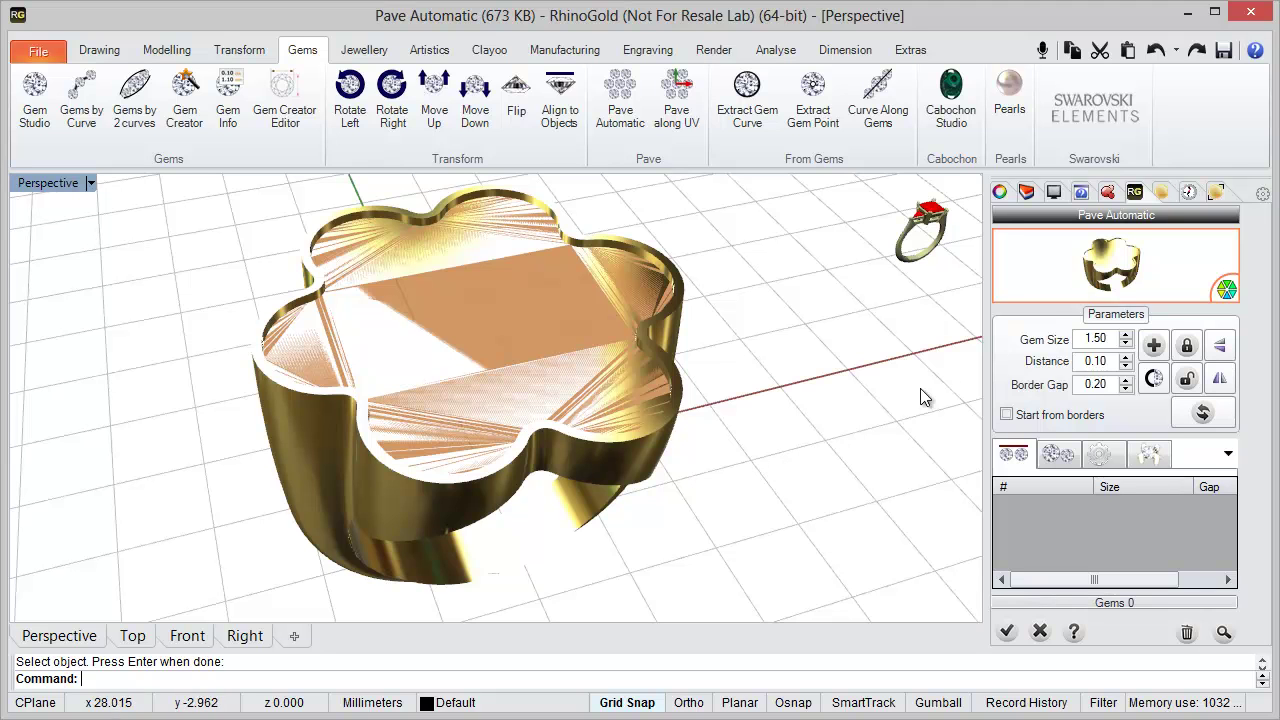
# Manually place a single gem of size 1.50 near the centre of the flower surface
pyautogui.click(1153, 347)
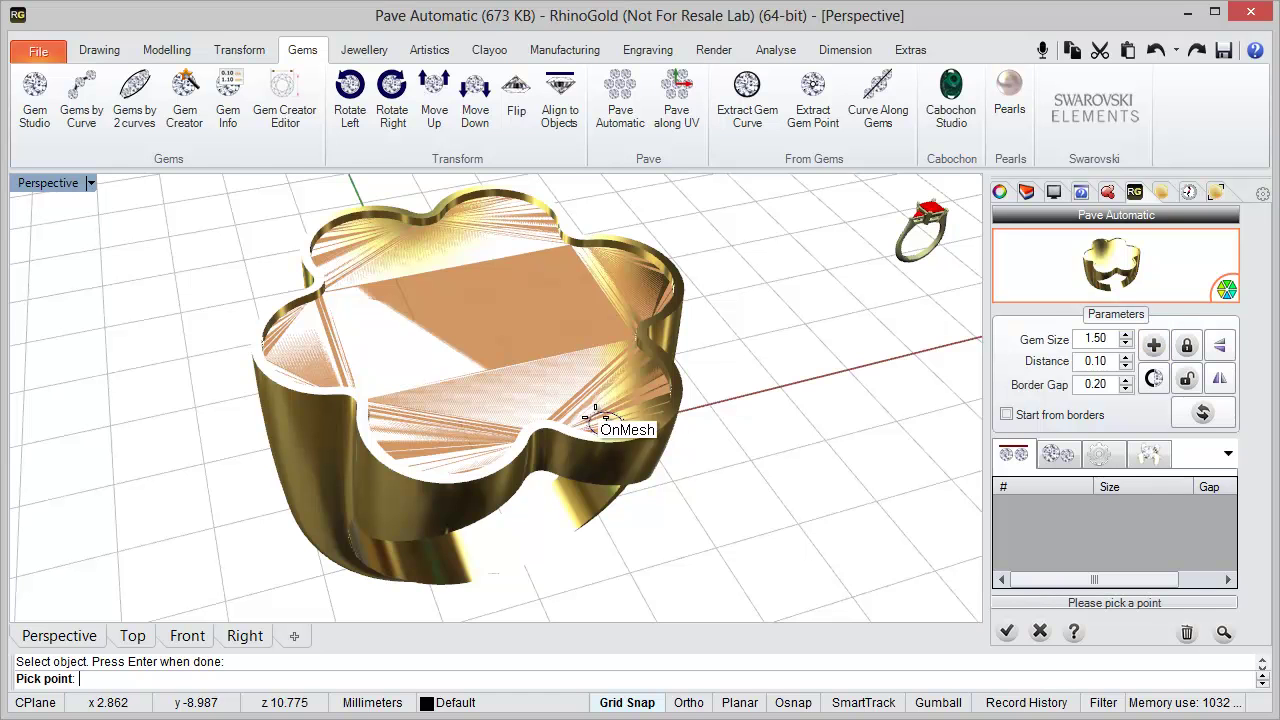
pyautogui.click(488, 324)
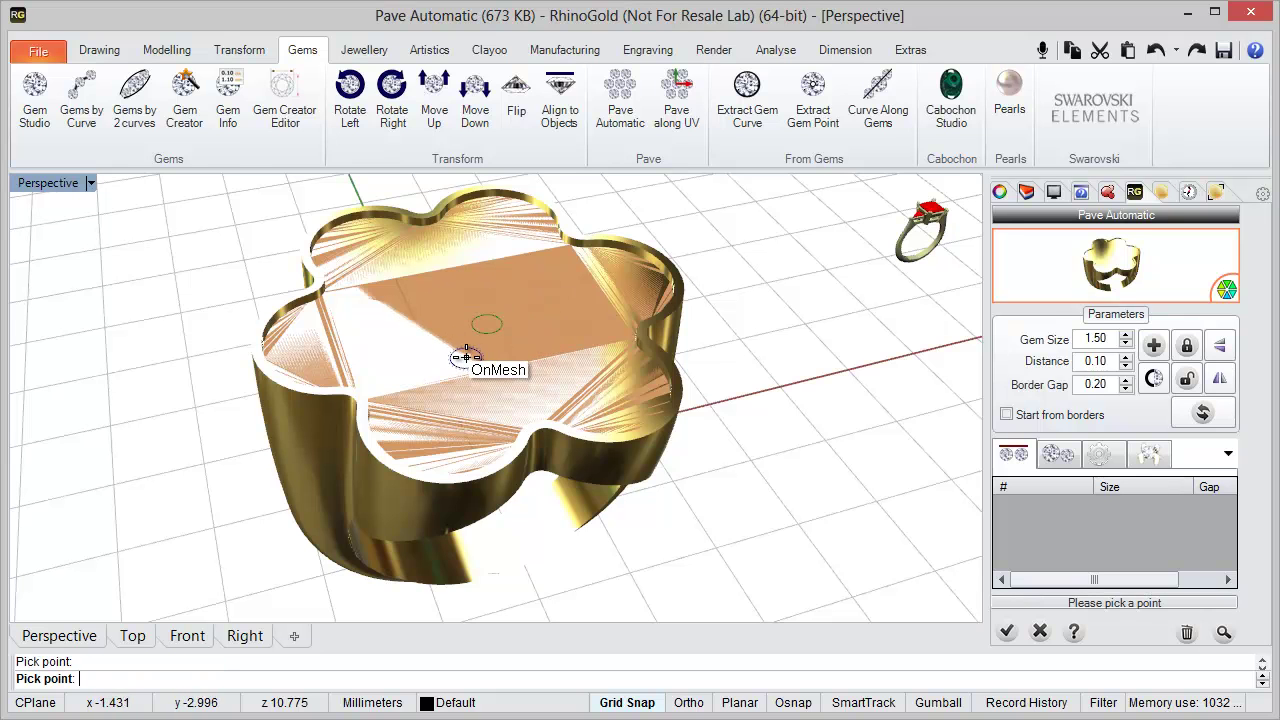
pyautogui.rightClick(451, 320)
pyautogui.moveTo(451, 322)
pyautogui.mouseDown(button='right')
pyautogui.moveTo(458, 347)
pyautogui.moveTo(484, 361)
pyautogui.mouseUp(button='right')
pyautogui.scroll(4, 484, 364)
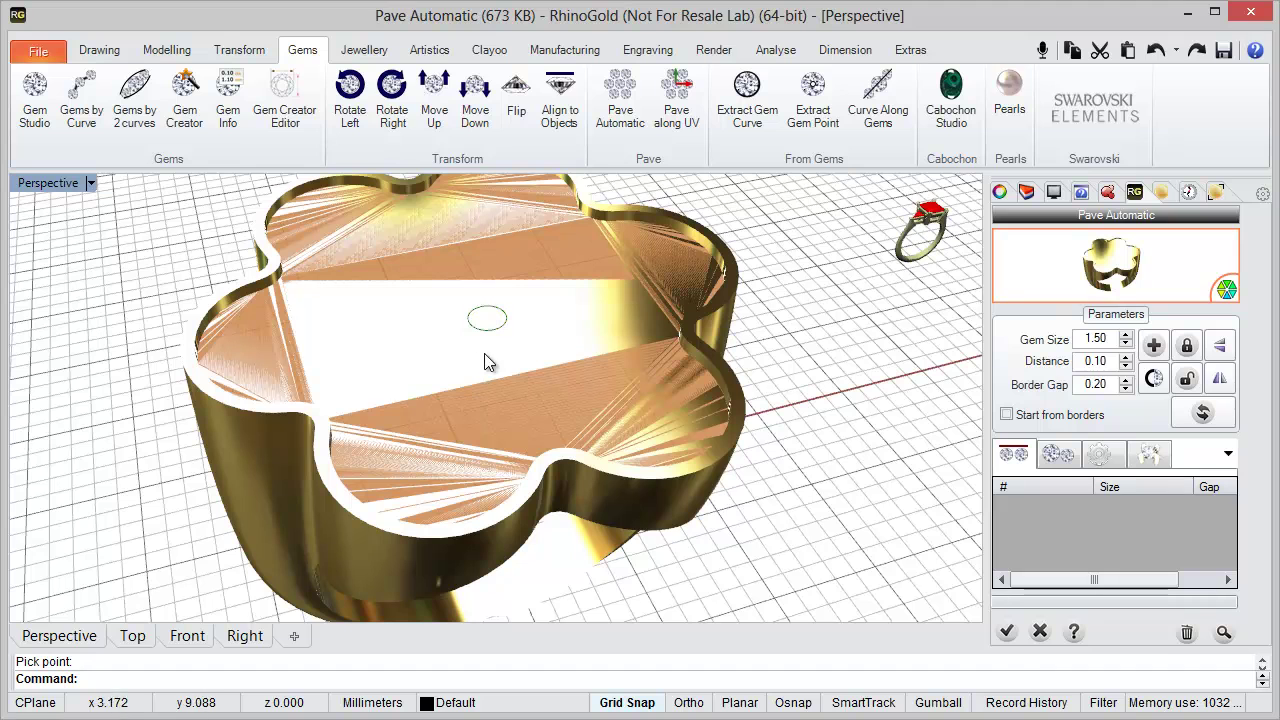
# Enable both vertical and horizontal mirroring, and manually place a gem midway between the flower's centre and rim
pyautogui.click(1219, 352)
pyautogui.click(1219, 378)
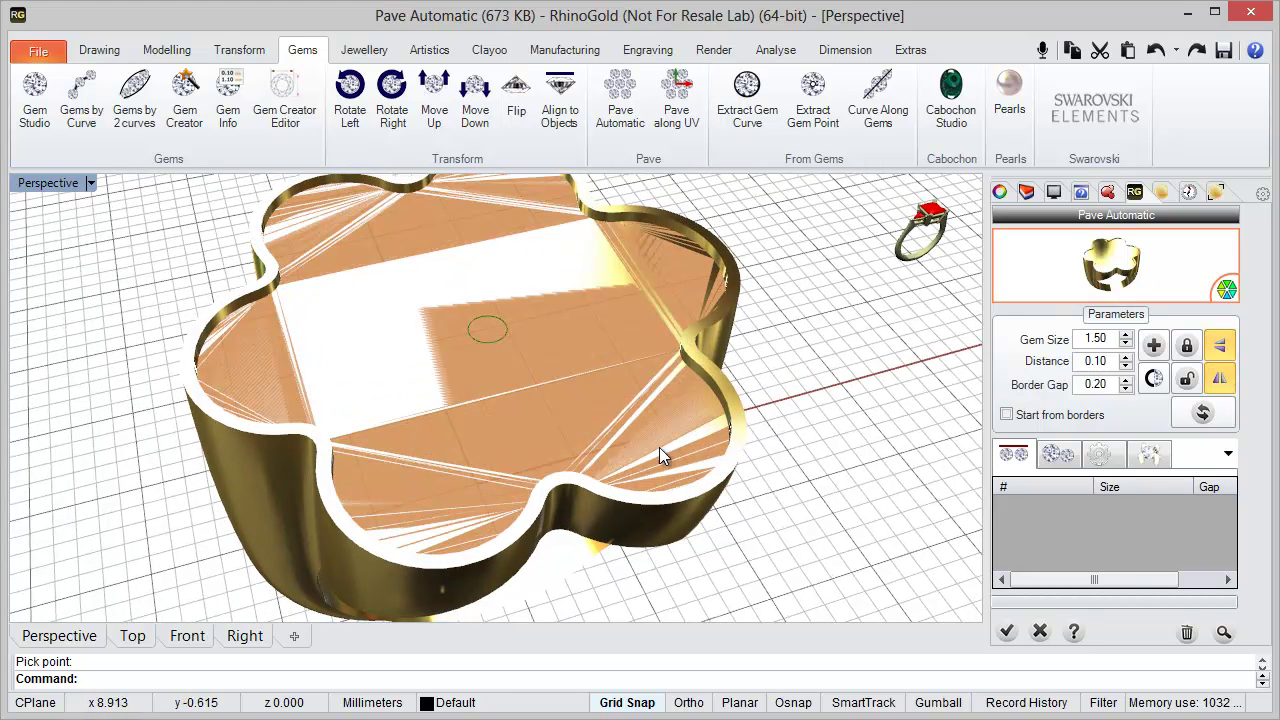
pyautogui.click(1152, 354)
pyautogui.moveTo(571, 380); pyautogui.dragTo(550, 384, button='right')
pyautogui.click(580, 414)
pyautogui.moveTo(478, 420); pyautogui.dragTo(560, 417, button='right')
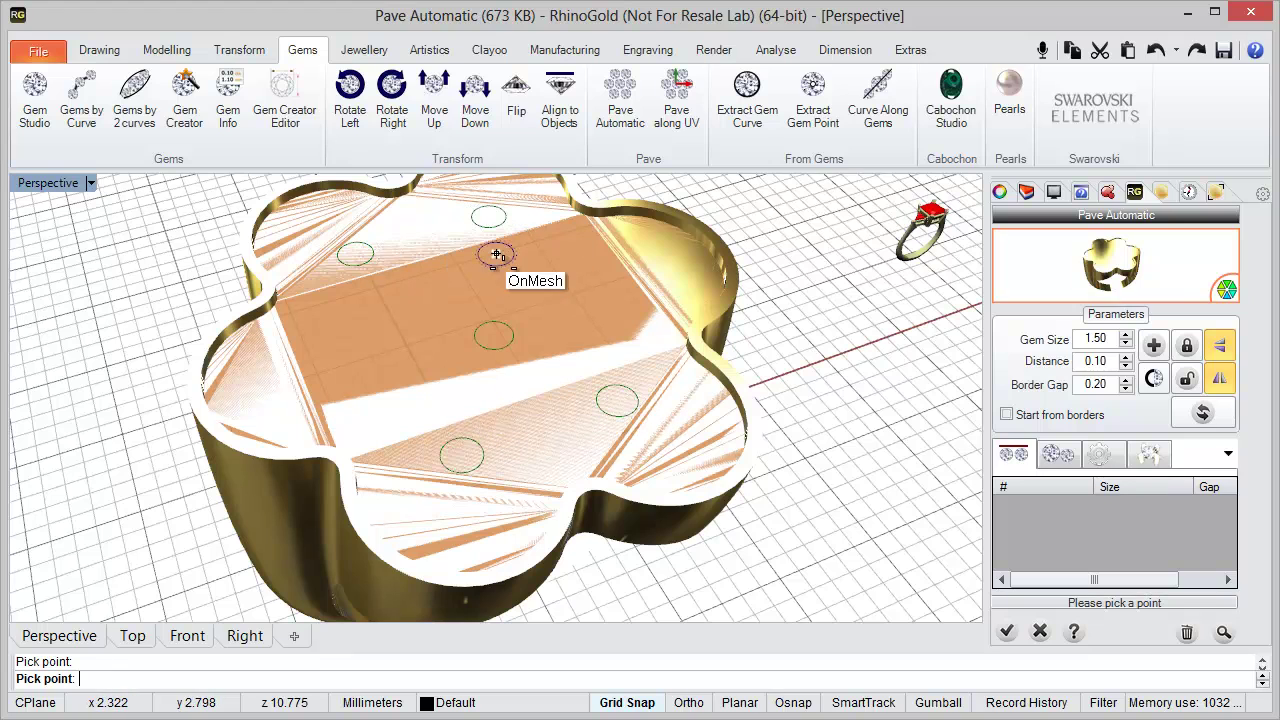
pyautogui.moveTo(491, 251); pyautogui.dragTo(480, 337, button='right')
pyautogui.rightClick(492, 366)
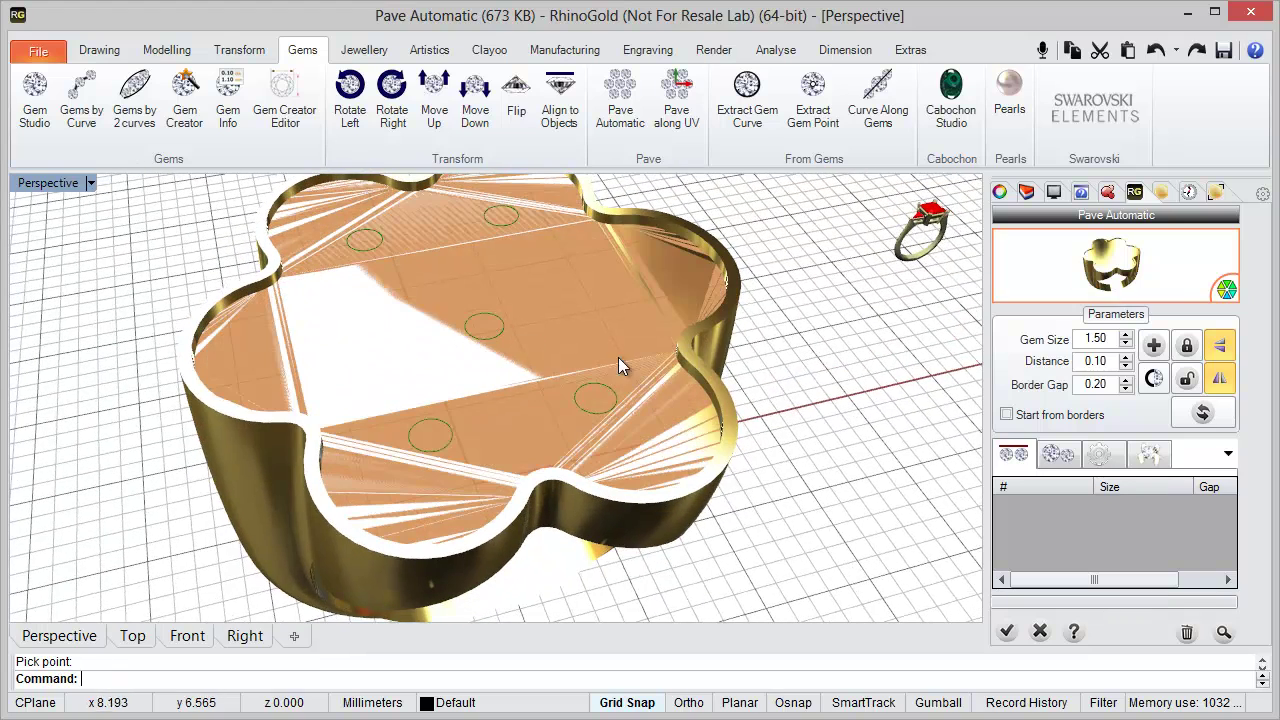
# Place gems near the flower's centre with only vertical mirroring, and then with only horizontal mirroring active
pyautogui.click(1188, 378)
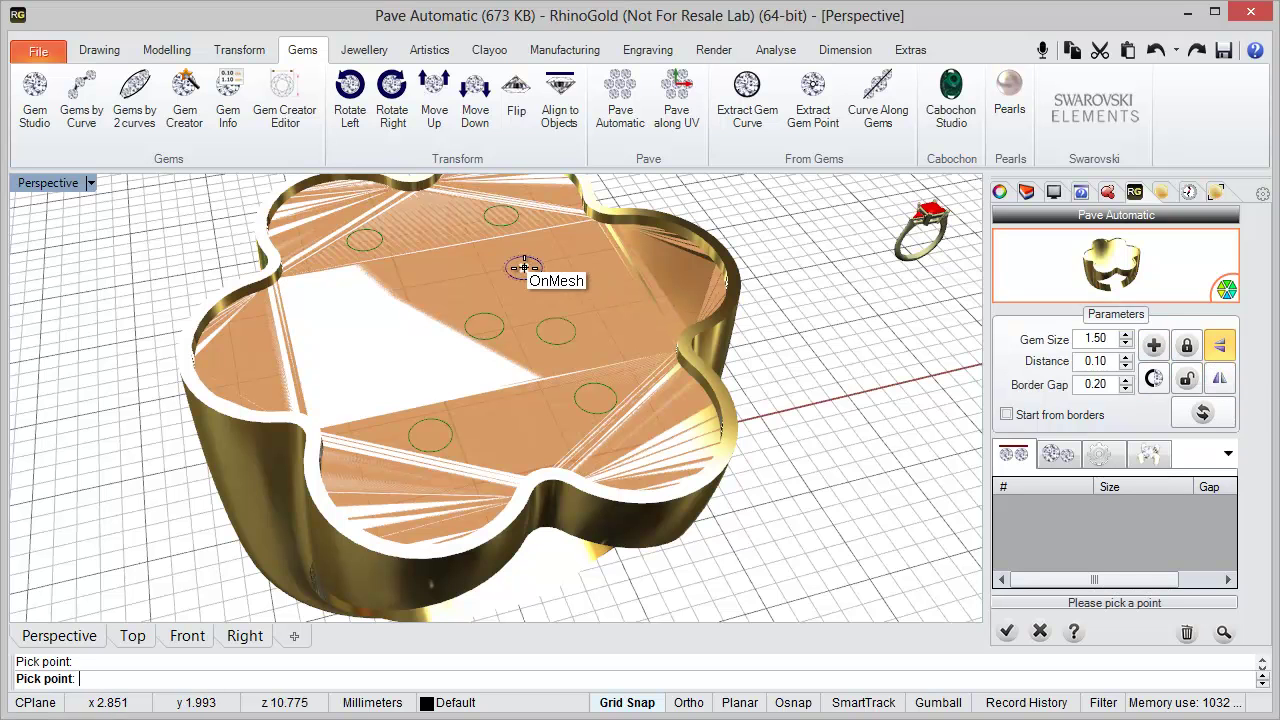
pyautogui.moveTo(546, 329); pyautogui.dragTo(486, 346, button='right')
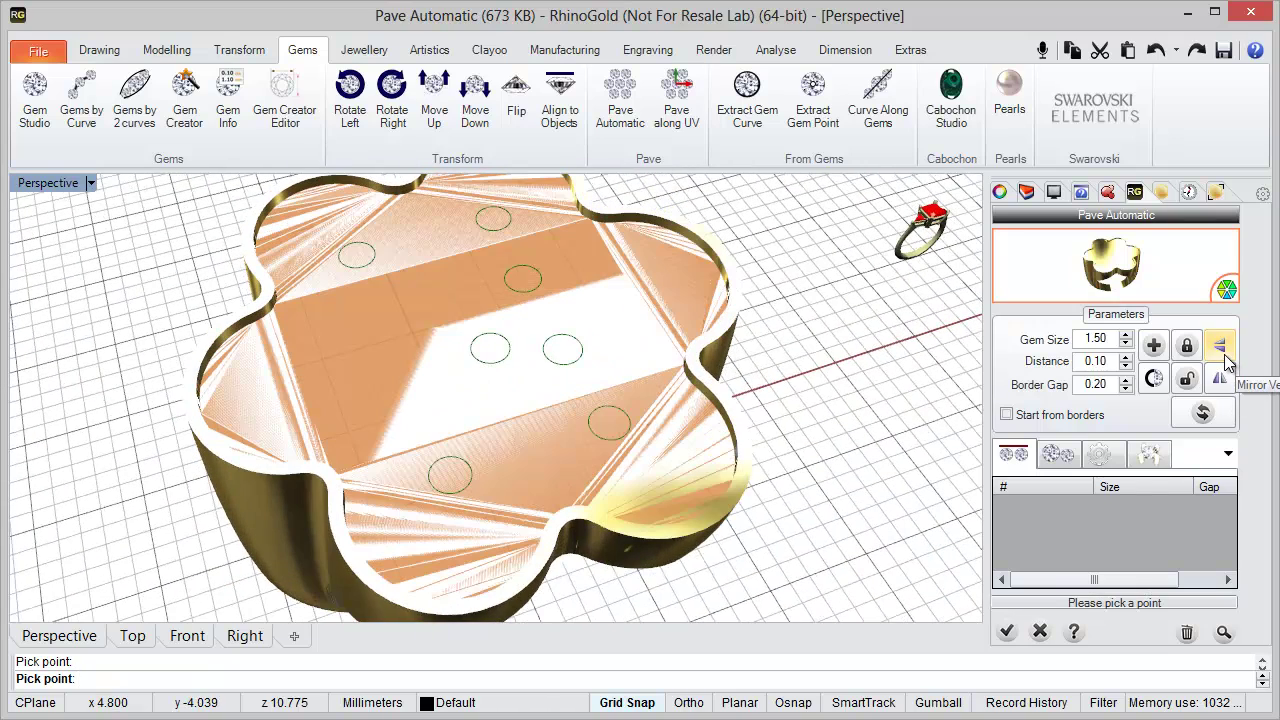
pyautogui.click(1219, 378)
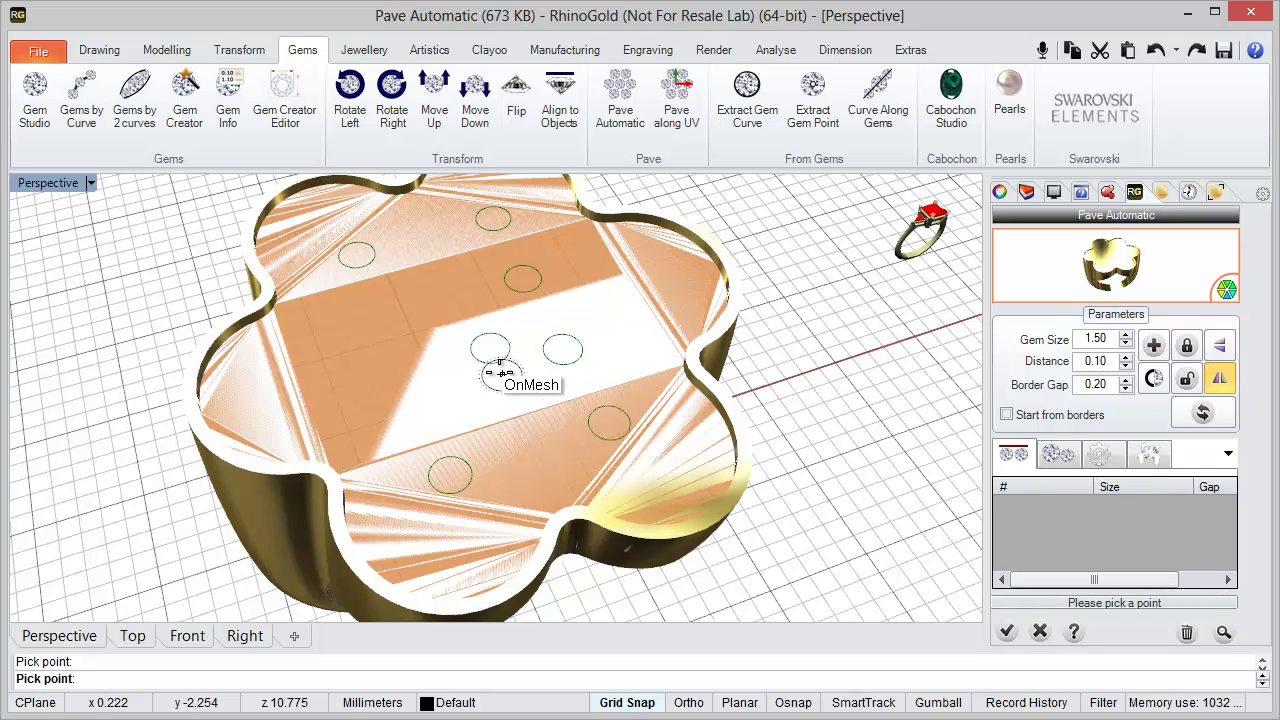
pyautogui.click(394, 287)
pyautogui.rightClick(430, 384)
# Clear all manually placed gems from the flower surface
pyautogui.moveTo(459, 420); pyautogui.dragTo(460, 333, button='right')
pyautogui.click(539, 370)
pyautogui.moveTo(541, 375); pyautogui.dragTo(540, 360, button='right')
pyautogui.click(596, 372)
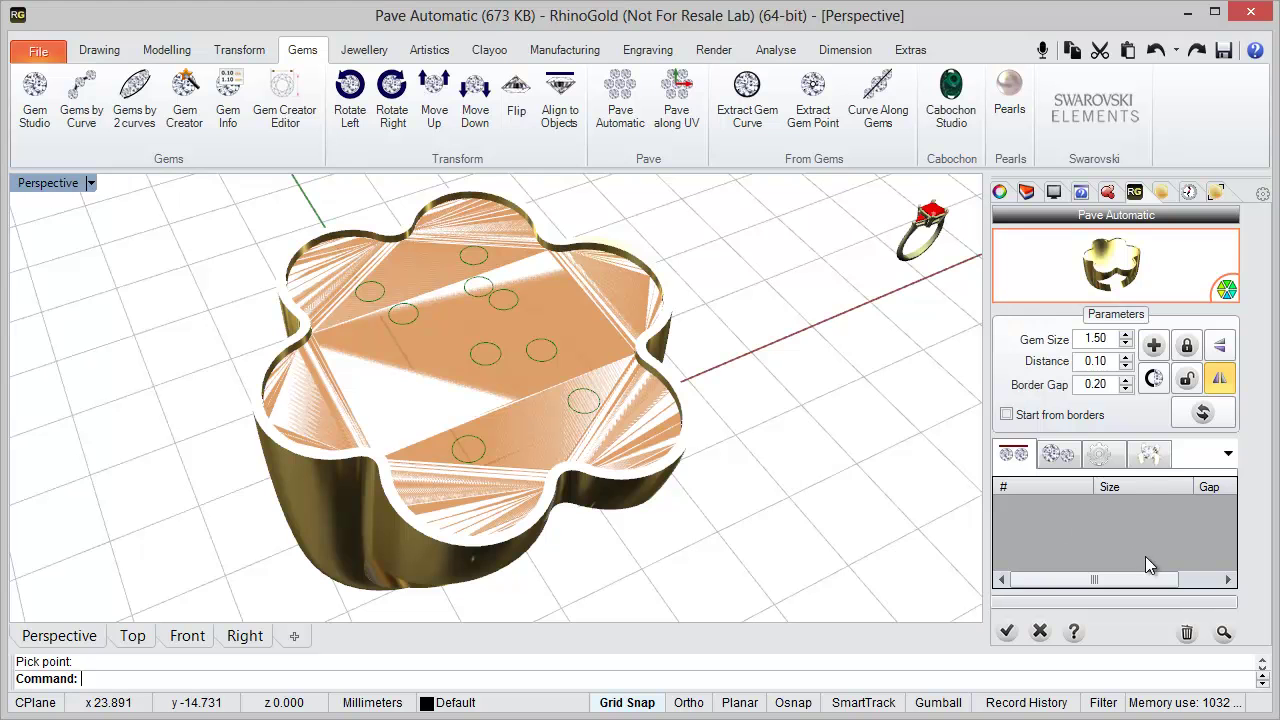
pyautogui.click(1187, 632)
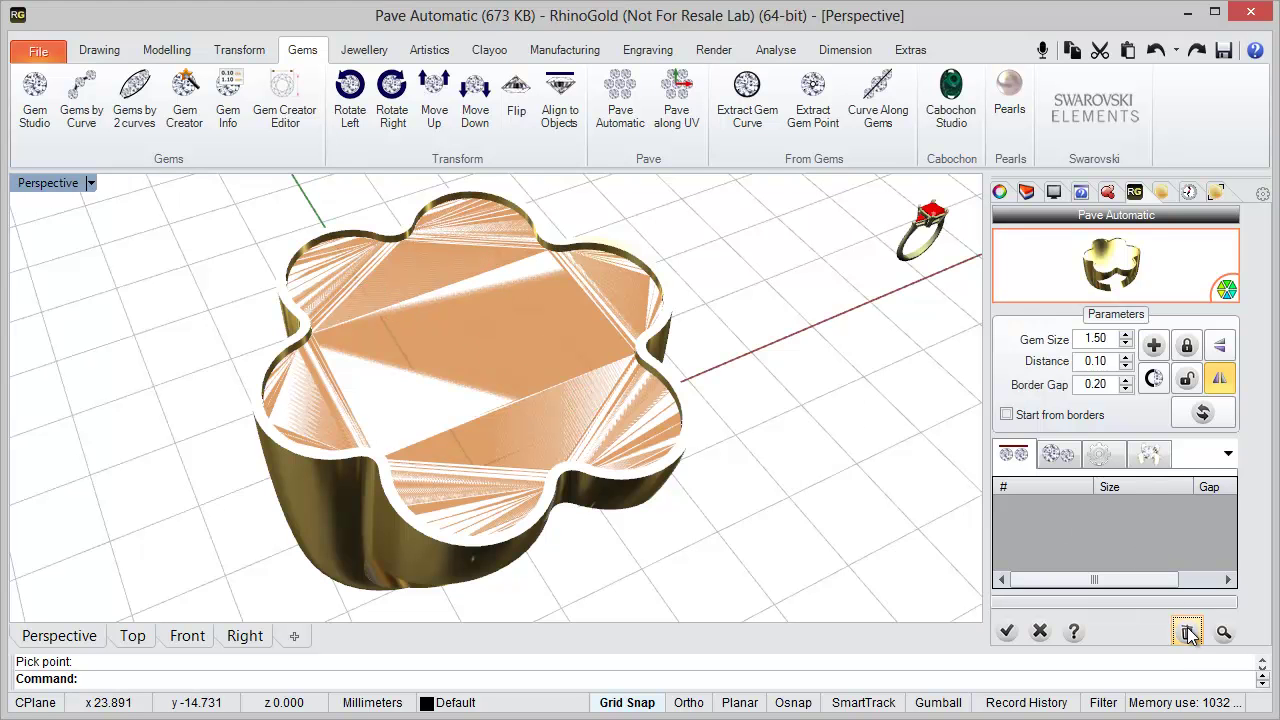
# Enable Start from borders, preview the automatic gem distribution on the flower surface, and pause the calculation
pyautogui.moveTo(769, 450)
pyautogui.mouseDown(button='right')
pyautogui.moveTo(714, 424)
pyautogui.moveTo(753, 441)
pyautogui.mouseUp(button='right')
pyautogui.moveTo(624, 376); pyautogui.dragTo(494, 388, button='right')
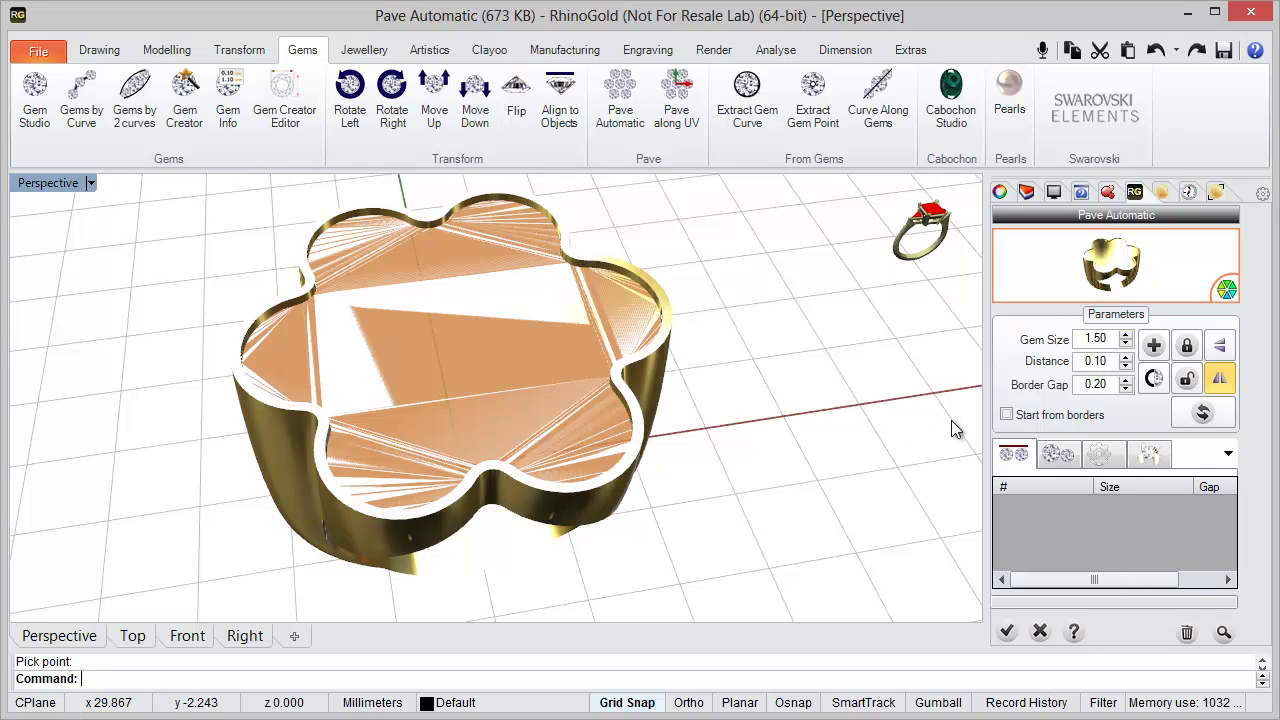
pyautogui.click(1006, 416)
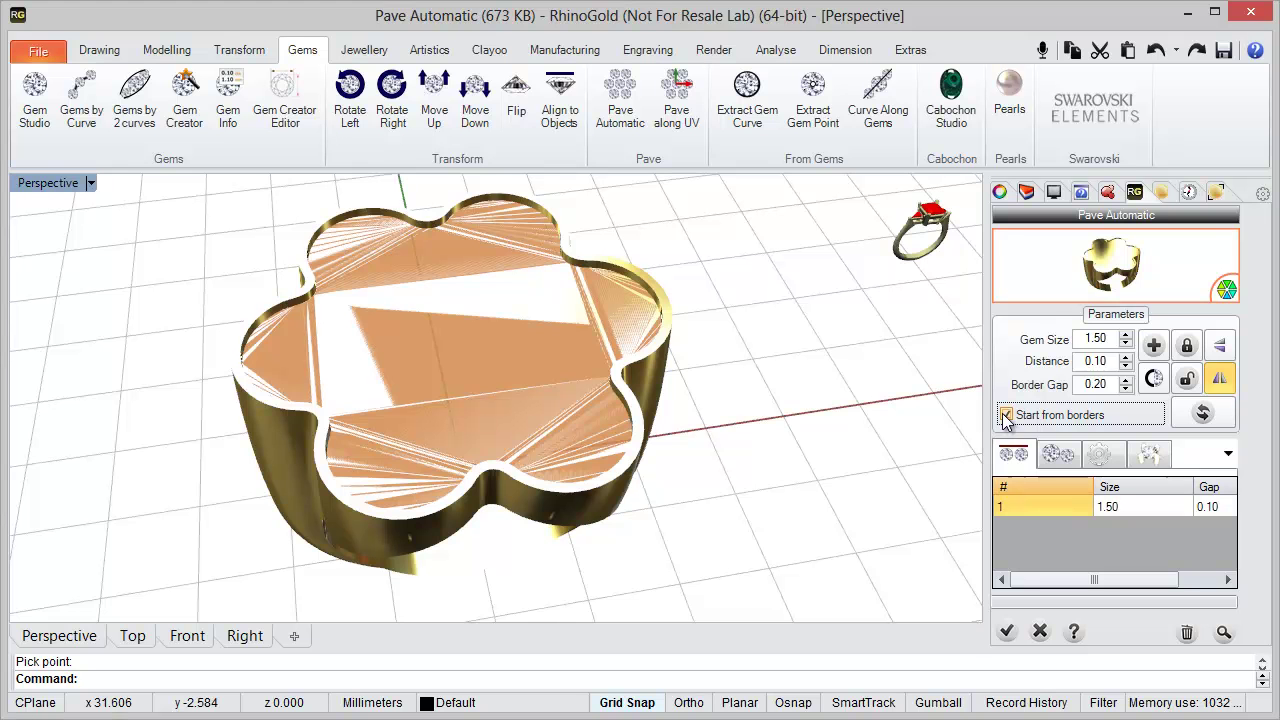
pyautogui.moveTo(810, 456); pyautogui.dragTo(790, 457, button='right')
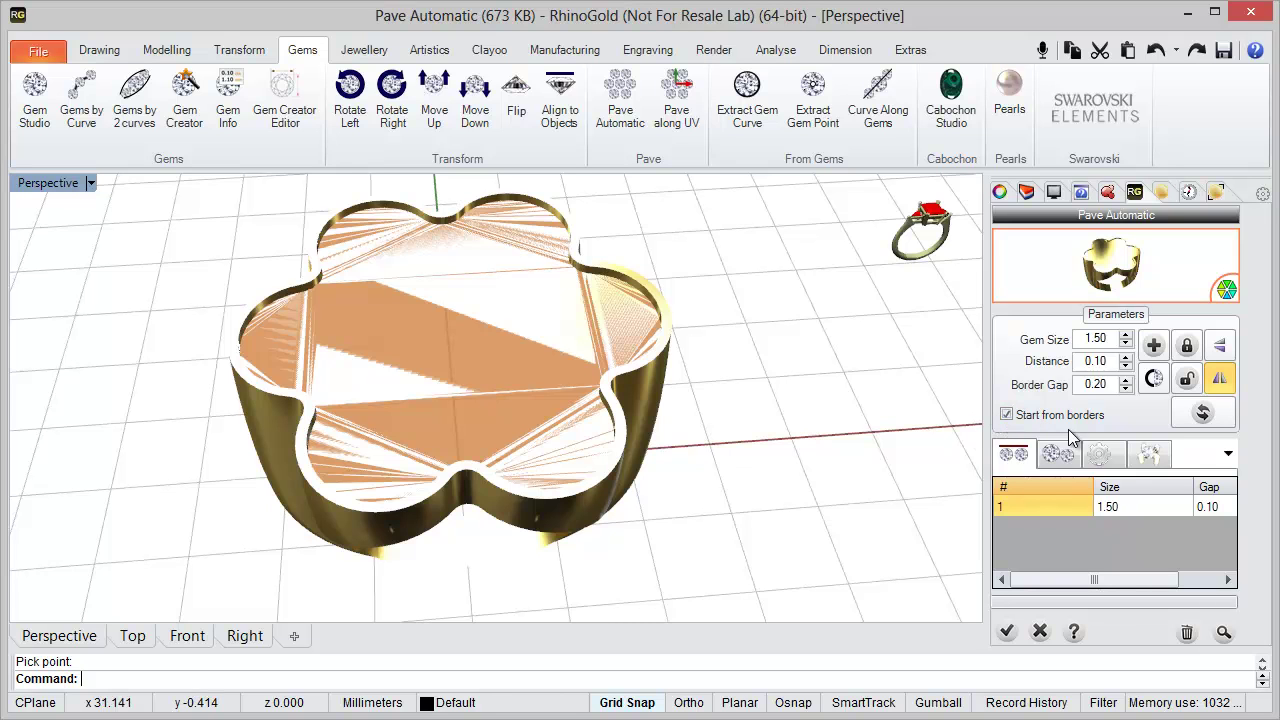
pyautogui.click(1222, 632)
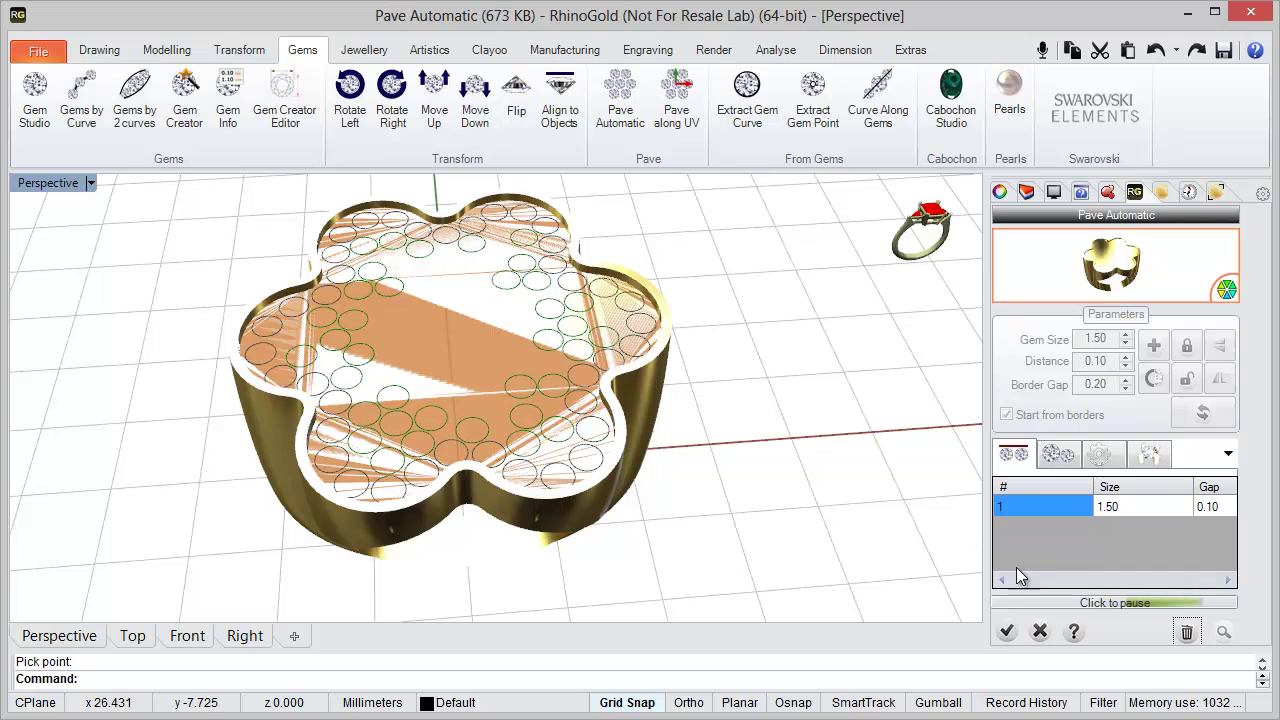
pyautogui.click(1102, 602)
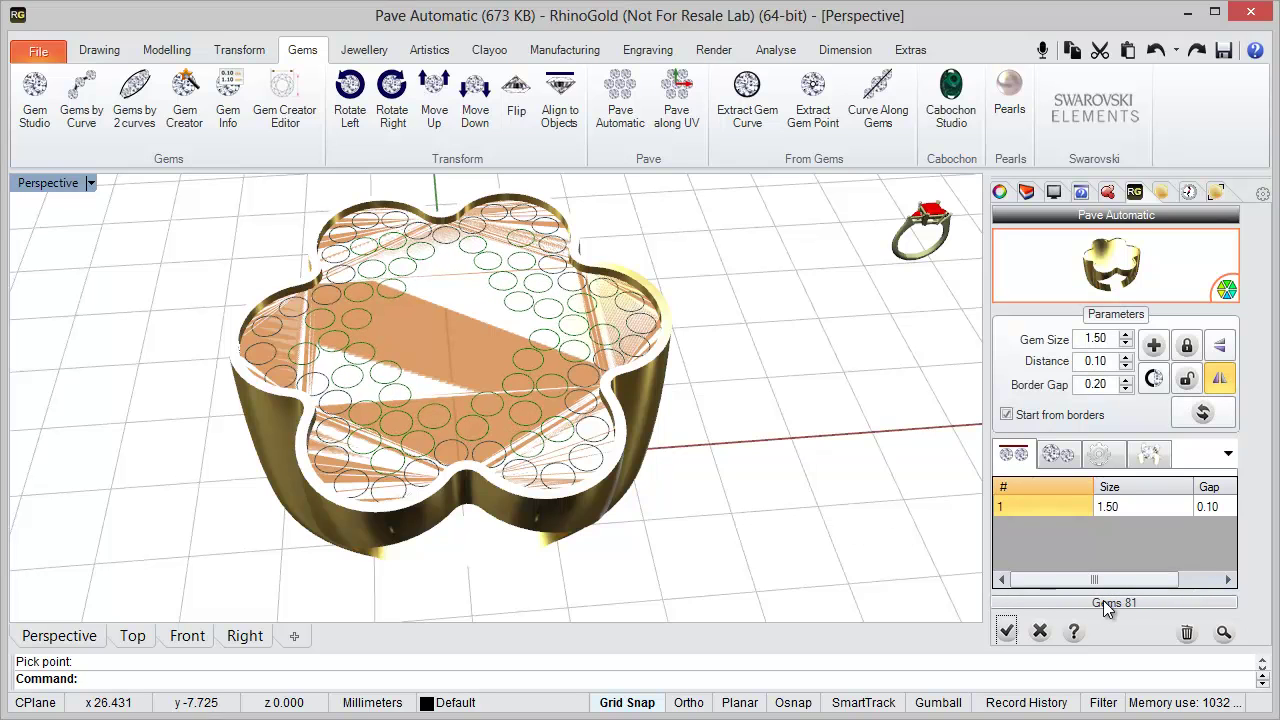
# Move one gem from the inner edge of the pavé into the open central area and enlarge it to 1.60
pyautogui.moveTo(631, 517); pyautogui.dragTo(578, 420, button='right')
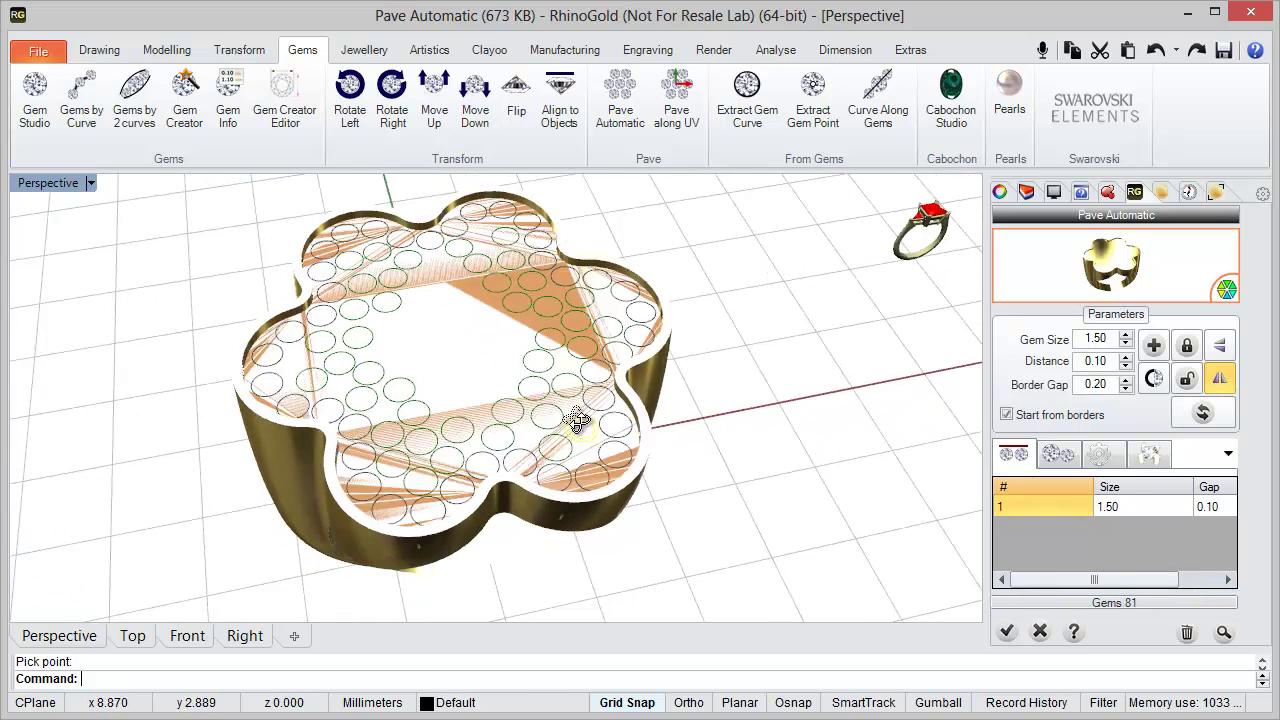
pyautogui.scroll(5, 540, 370)
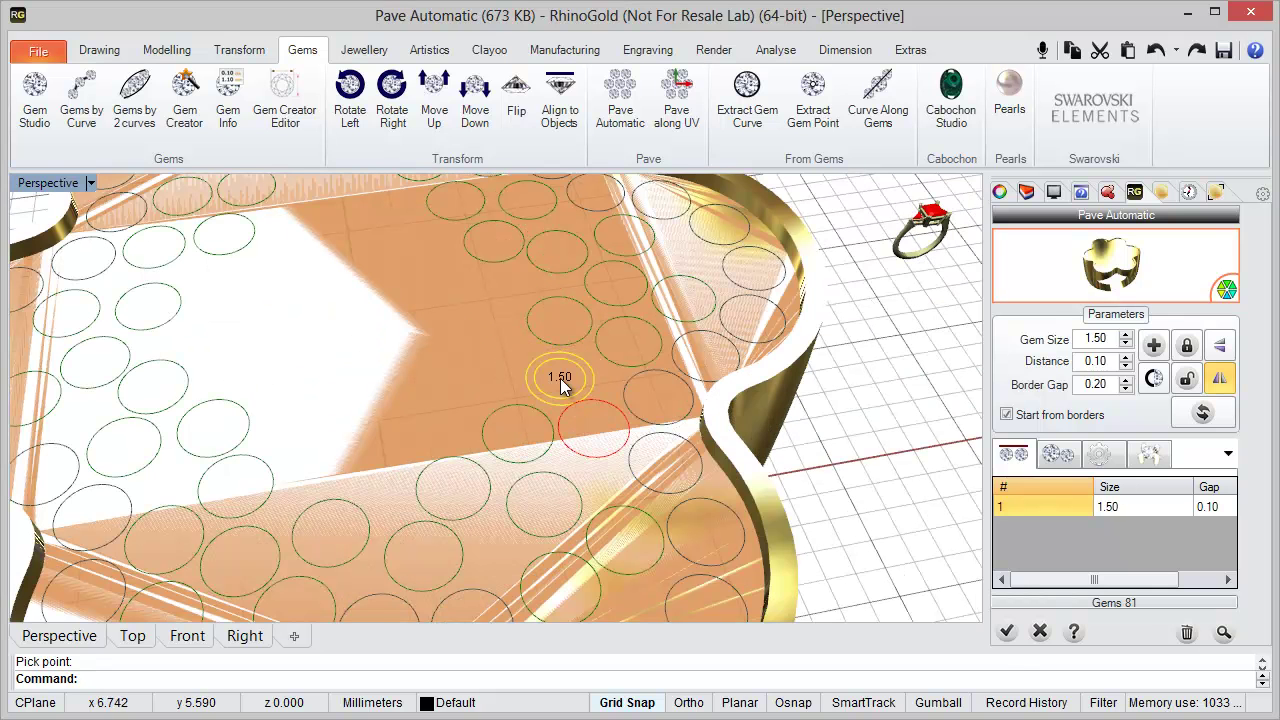
pyautogui.moveTo(464, 370); pyautogui.dragTo(445, 384, button='right')
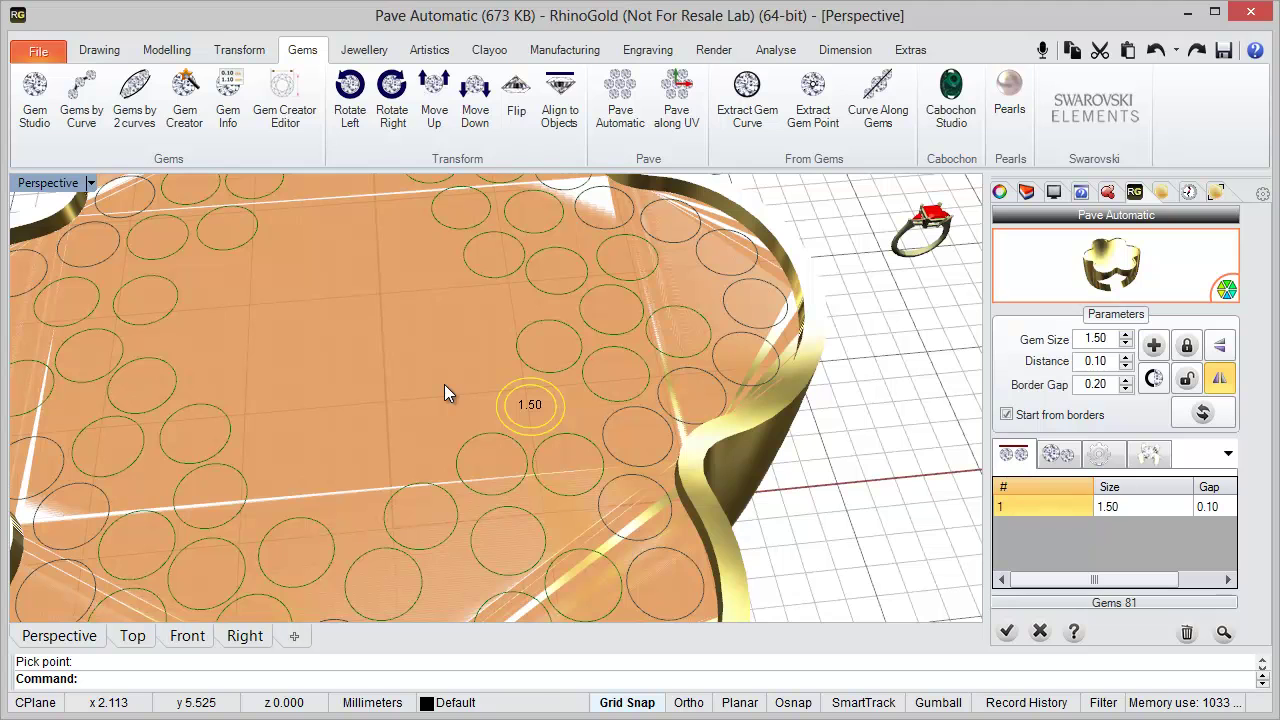
pyautogui.press('Up')
pyautogui.press('Up')
pyautogui.keyDown('ctrl'); pyautogui.scroll(-2, 444, 384); pyautogui.keyUp('ctrl')
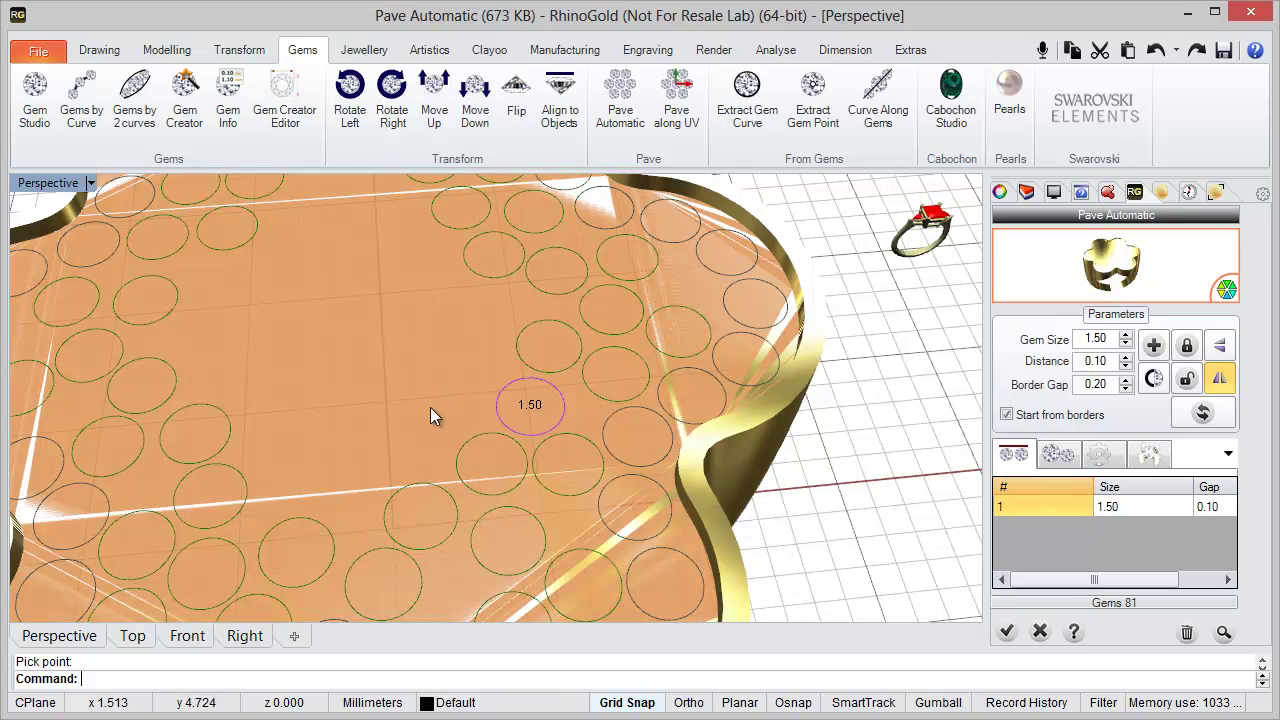
pyautogui.moveTo(433, 412); pyautogui.dragTo(454, 405, button='right')
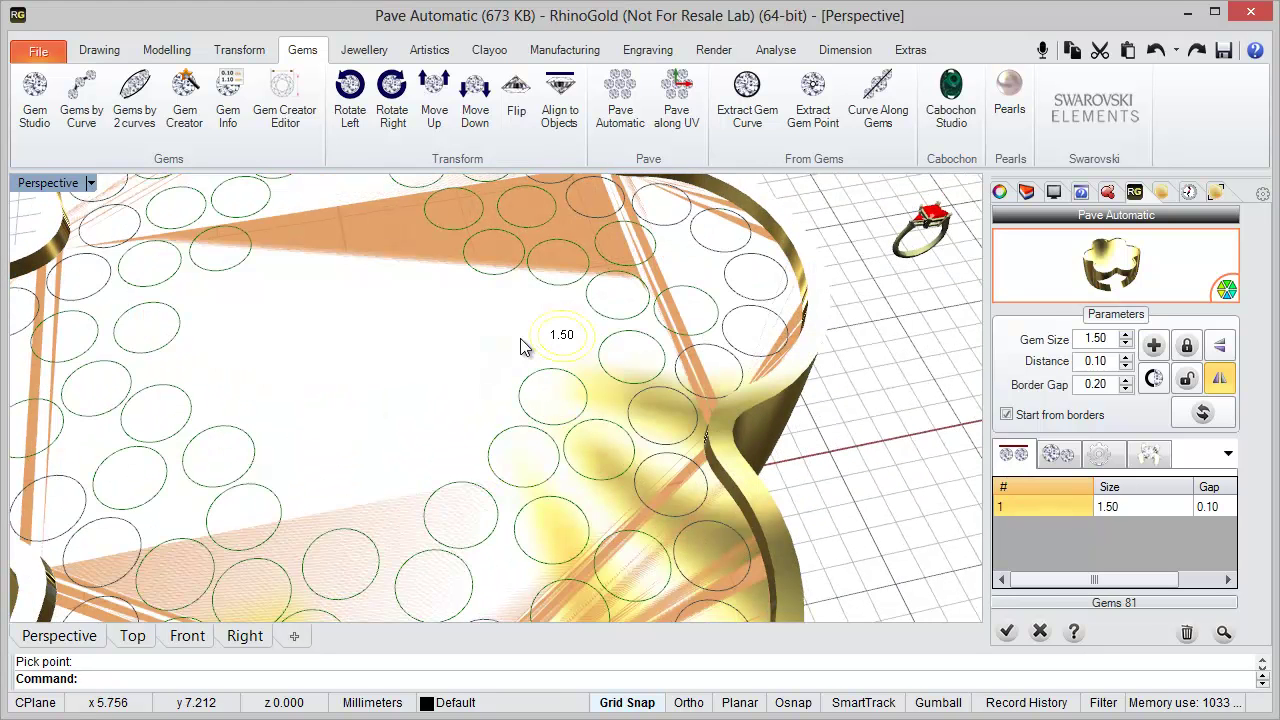
pyautogui.keyDown('ctrl'); pyautogui.scroll(1, 488, 350); pyautogui.keyUp('ctrl')
pyautogui.keyDown('ctrl'); pyautogui.scroll(1, 488, 350); pyautogui.keyUp('ctrl')
pyautogui.keyDown('ctrl'); pyautogui.scroll(-1, 489, 344); pyautogui.keyUp('ctrl')
pyautogui.moveTo(491, 344); pyautogui.dragTo(549, 358, button='right')
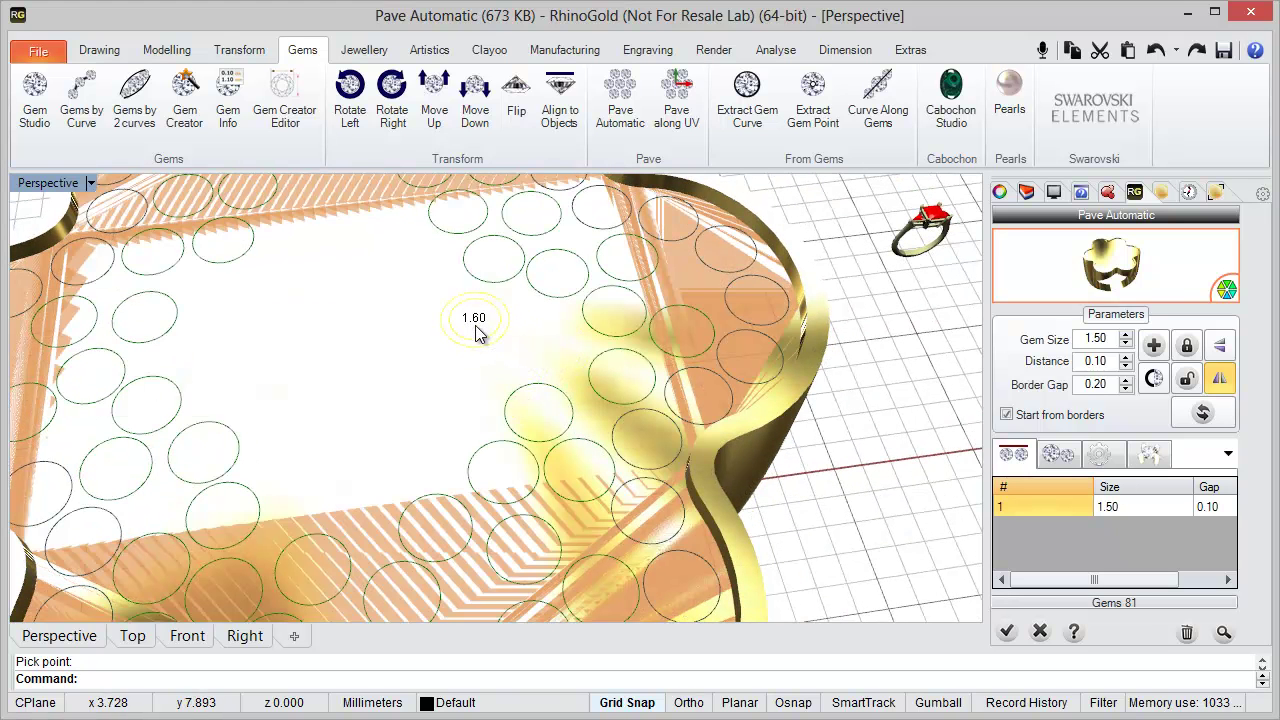
pyautogui.scroll(-5, 540, 340)
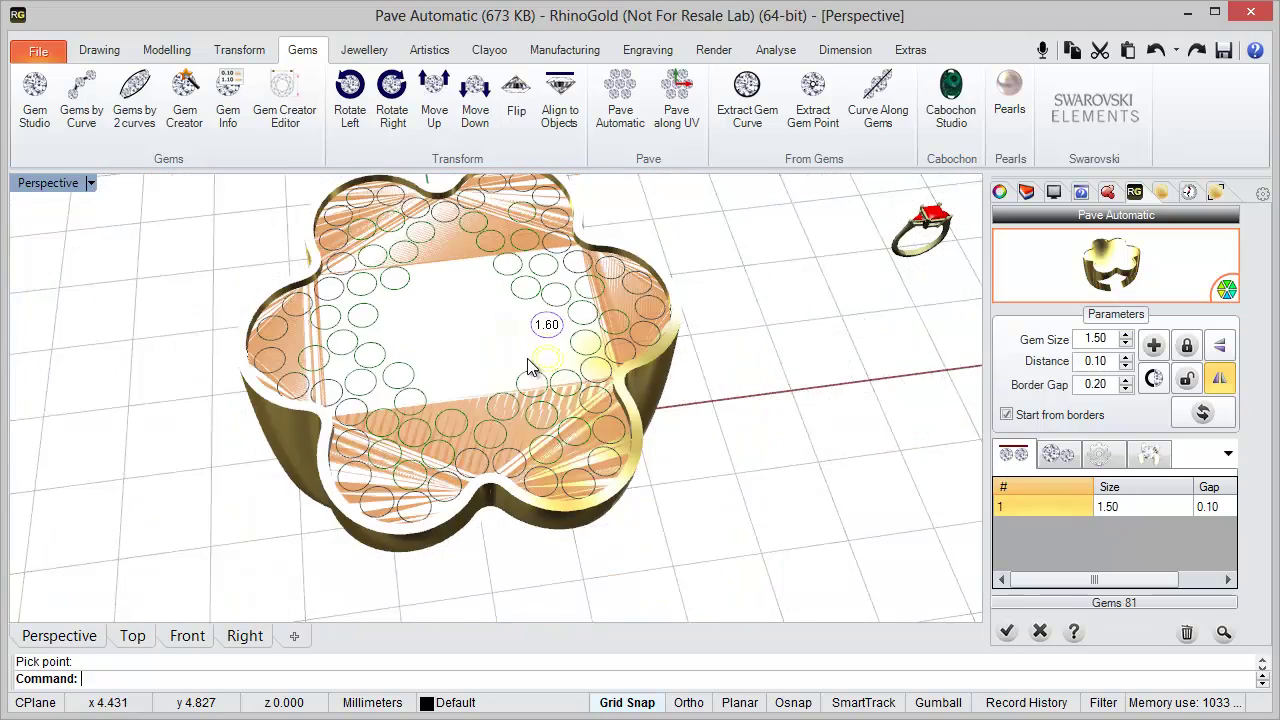
pyautogui.moveTo(567, 354); pyautogui.dragTo(564, 350, button='right')
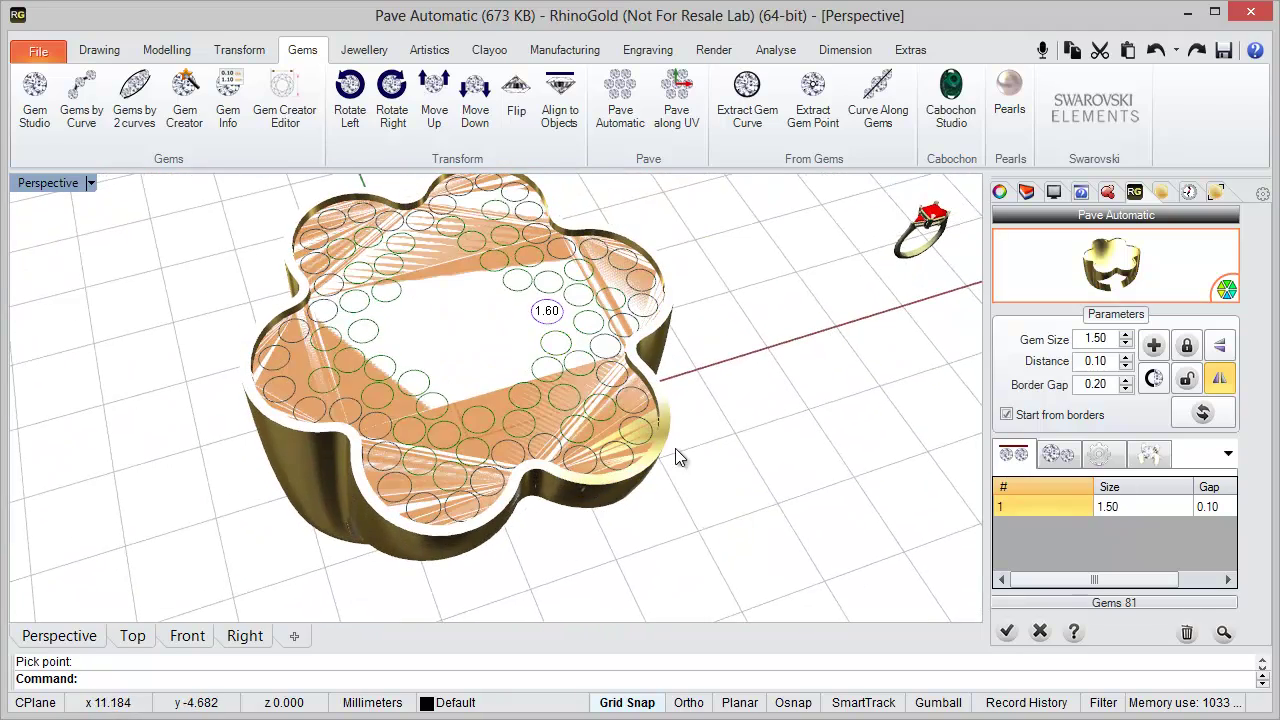
# Preview the automatic distribution to add more gems in the central area, and recalculate the gem positions
pyautogui.moveTo(675, 448); pyautogui.dragTo(667, 435, button='right')
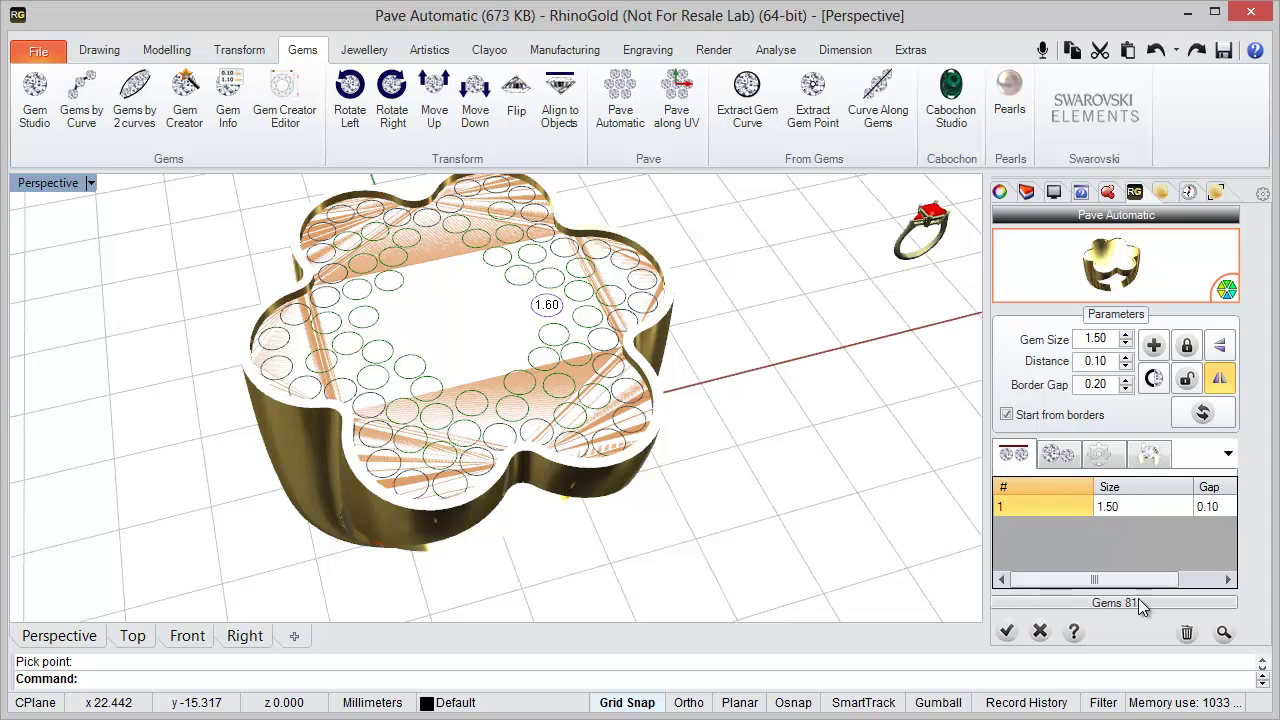
pyautogui.click(1226, 634)
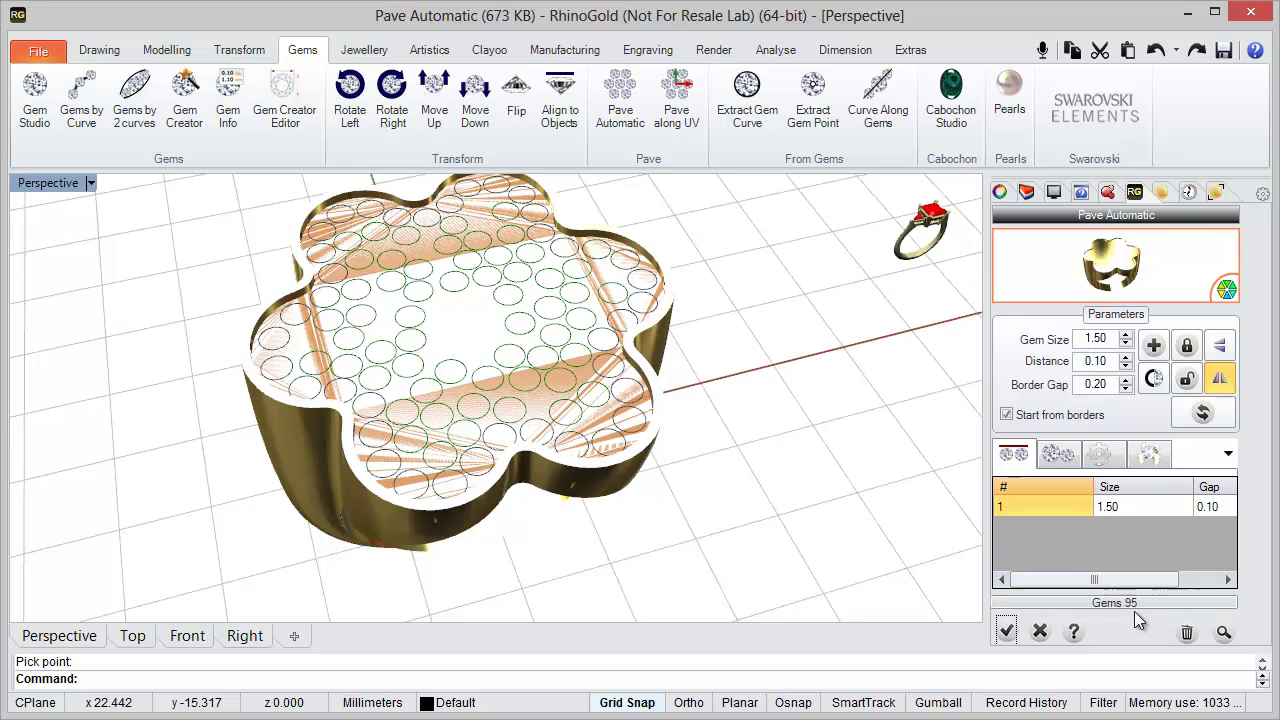
pyautogui.click(1202, 419)
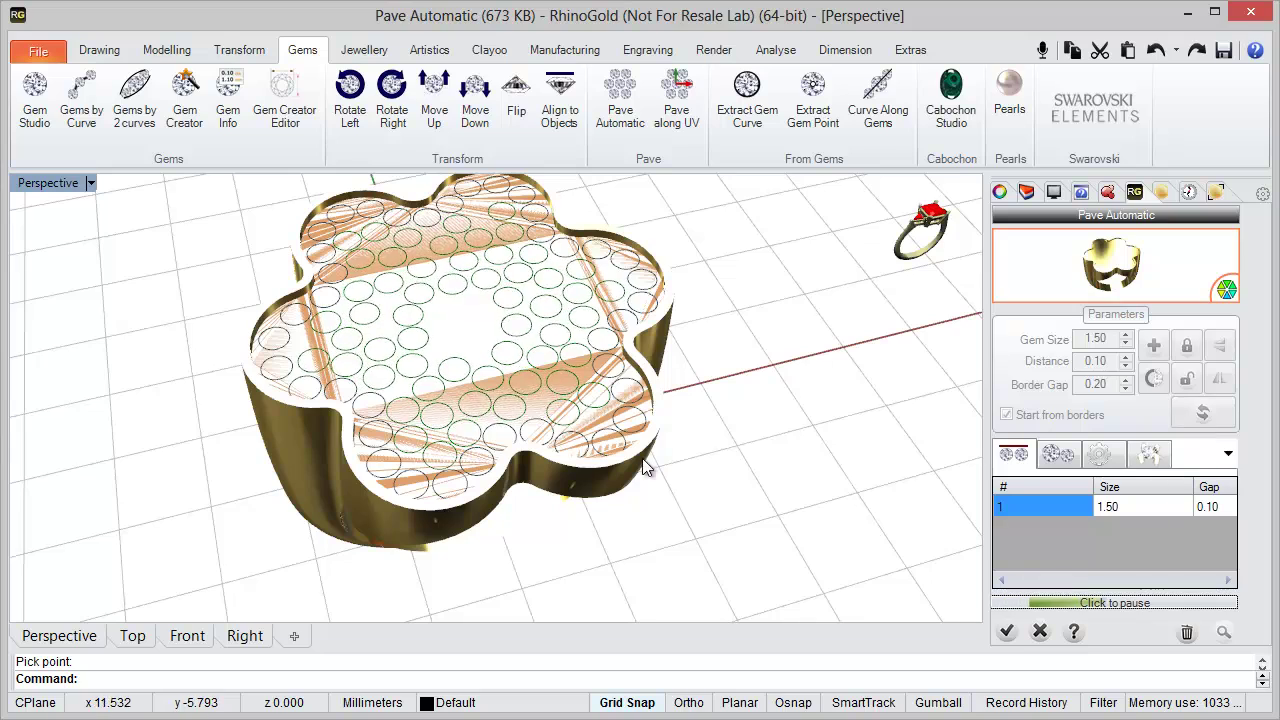
pyautogui.moveTo(548, 346)
pyautogui.mouseDown(button='right')
pyautogui.moveTo(560, 366)
pyautogui.moveTo(556, 344)
pyautogui.mouseUp(button='right')
pyautogui.moveTo(538, 401)
pyautogui.mouseDown(button='right')
pyautogui.moveTo(498, 352)
pyautogui.moveTo(481, 362)
pyautogui.moveTo(546, 385)
pyautogui.mouseUp(button='right')
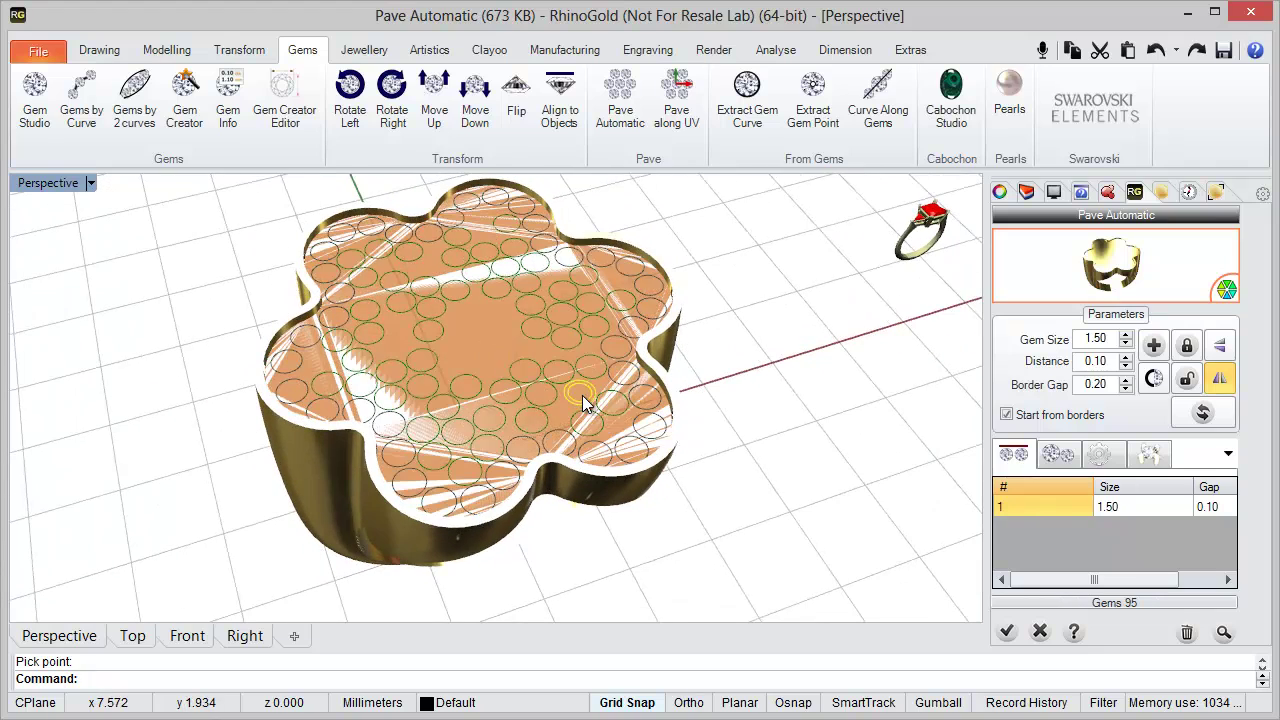
pyautogui.moveTo(624, 423); pyautogui.dragTo(608, 415, button='right')
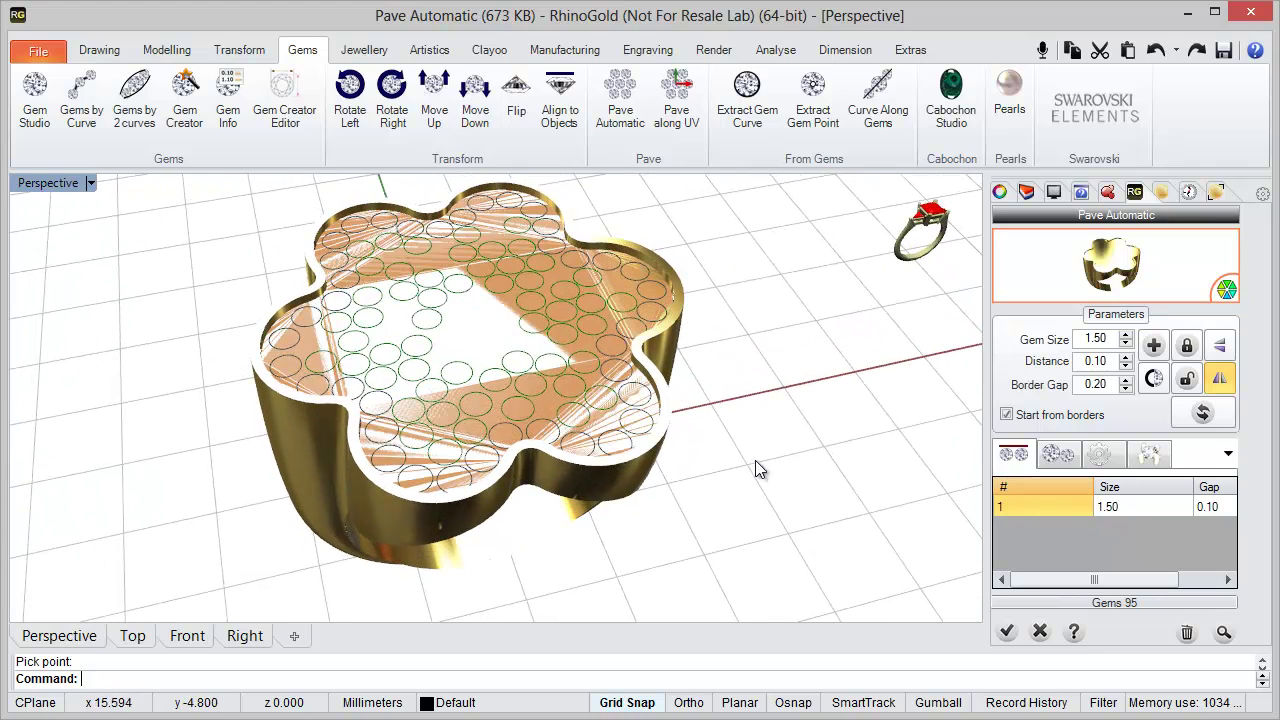
# Clear all gems from the flower surface and disable Start from borders
pyautogui.click(1187, 633)
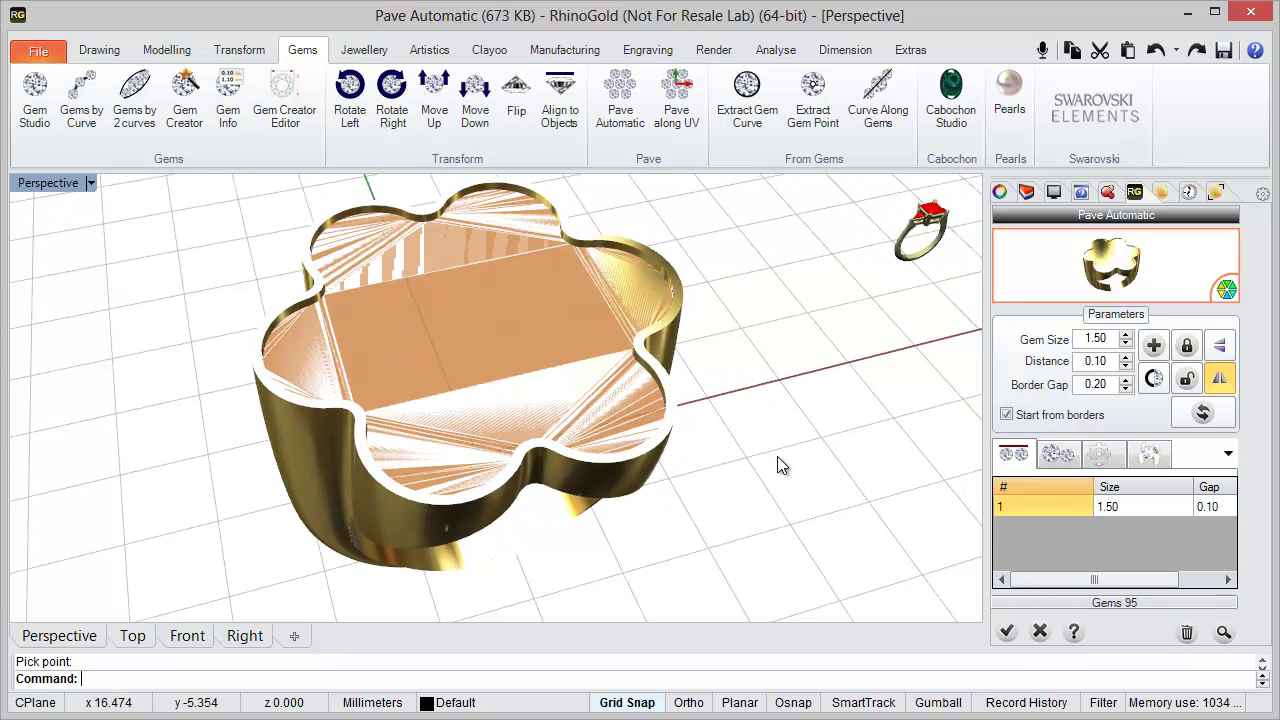
pyautogui.click(1007, 418)
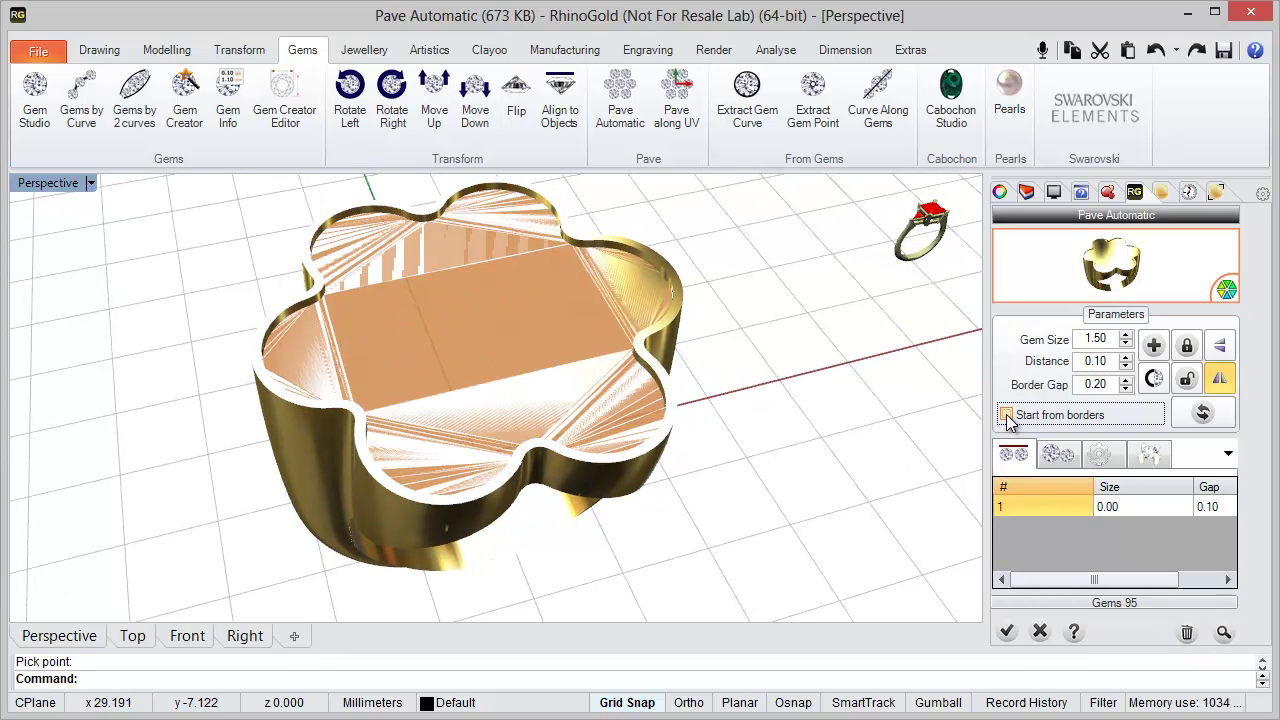
pyautogui.moveTo(678, 434); pyautogui.dragTo(586, 397, button='right')
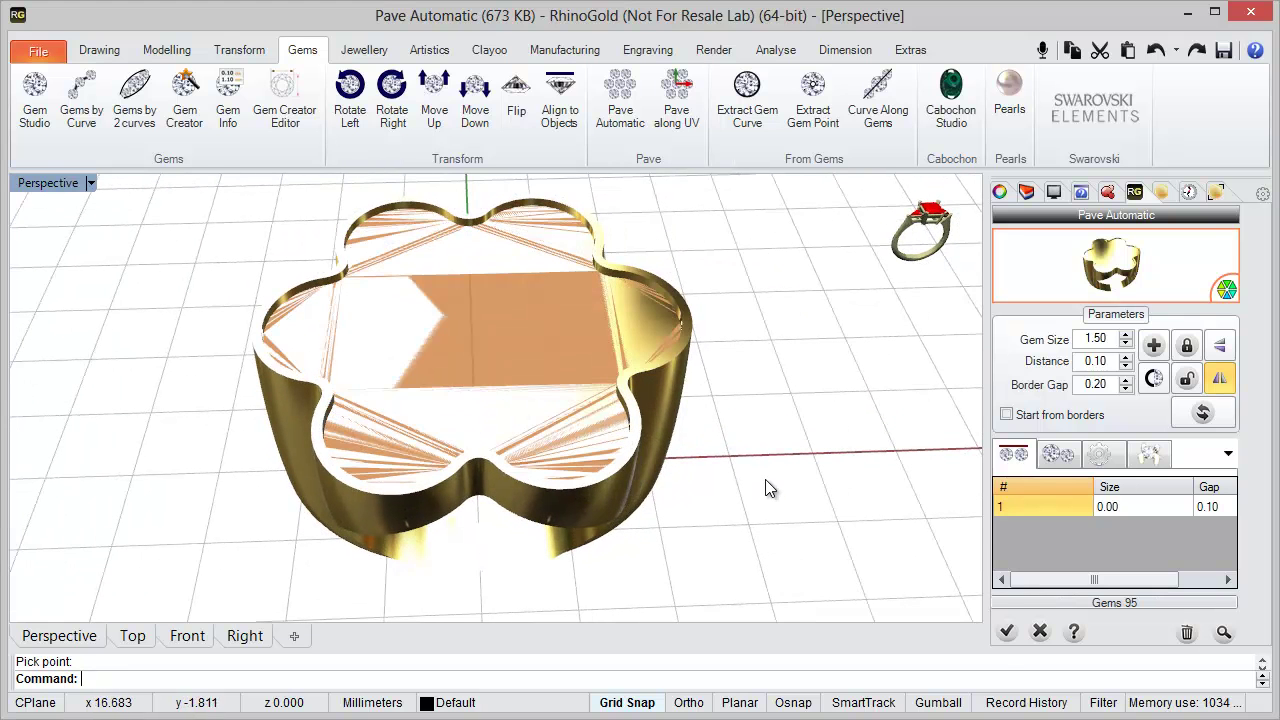
# Switch the gem sizing to a Gem sizes list containing 1.4, 1.5 and 2.2
pyautogui.click(1058, 461)
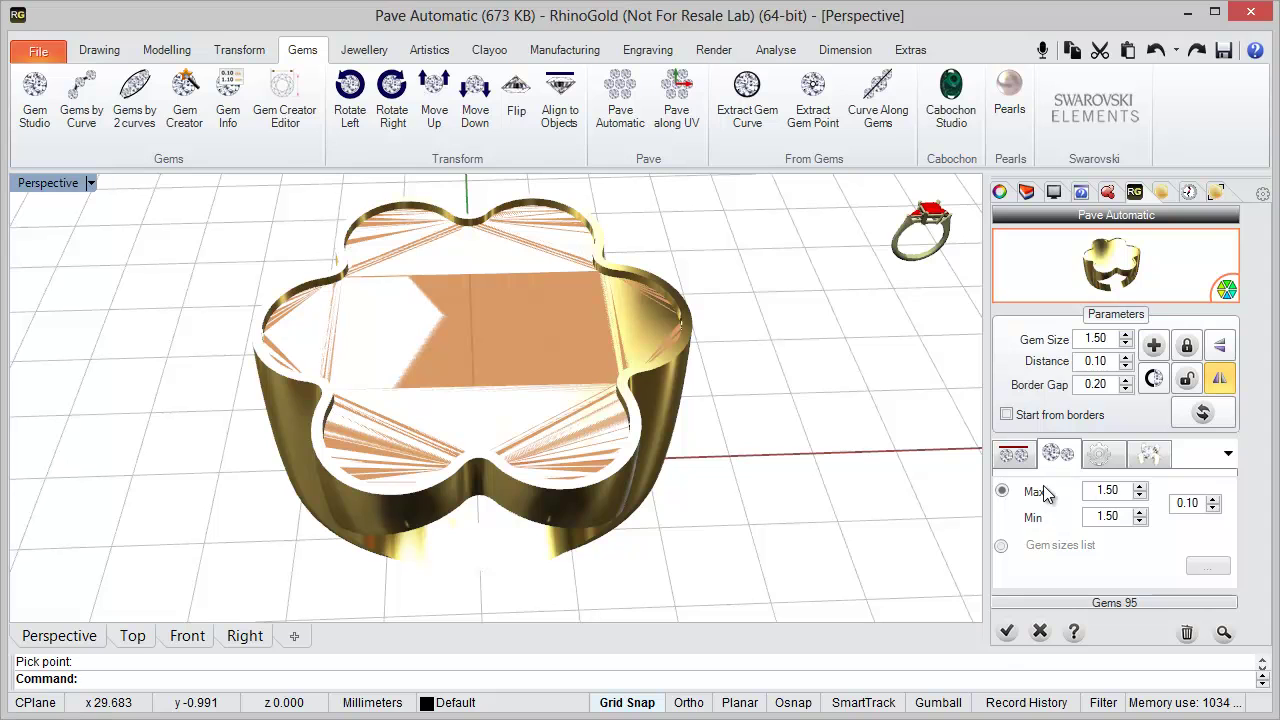
pyautogui.click(1002, 546)
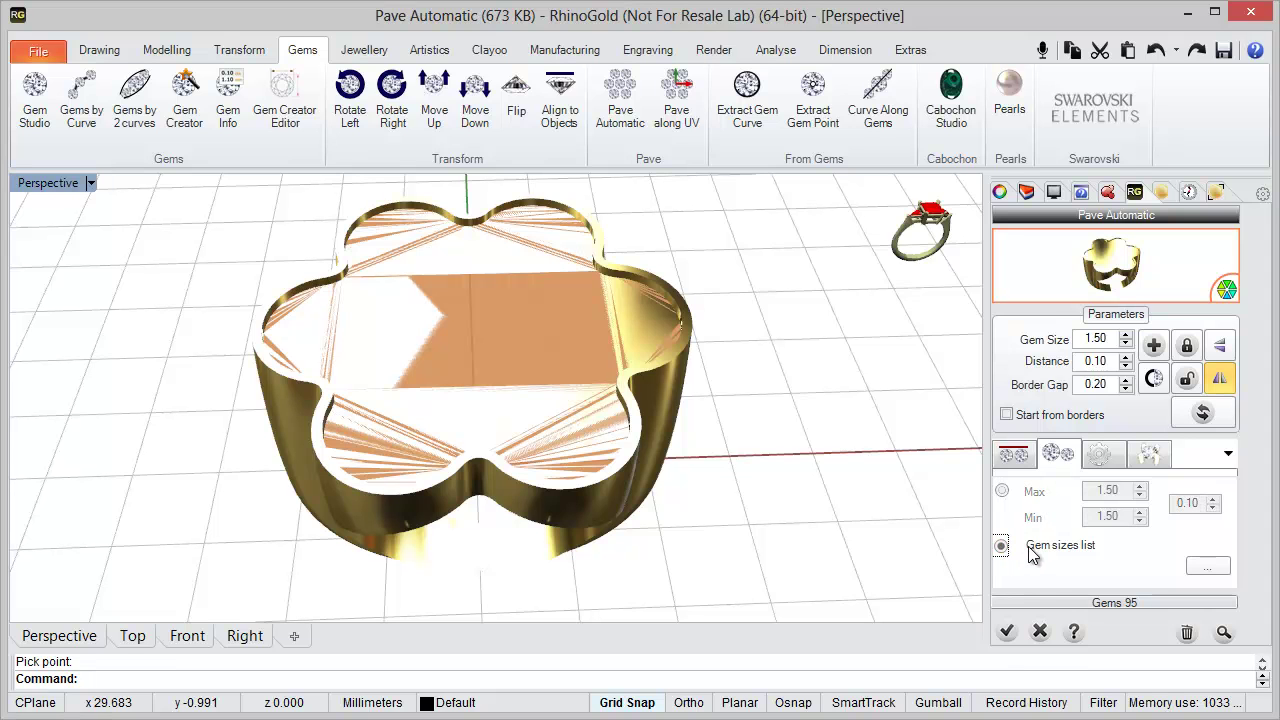
pyautogui.click(1201, 568)
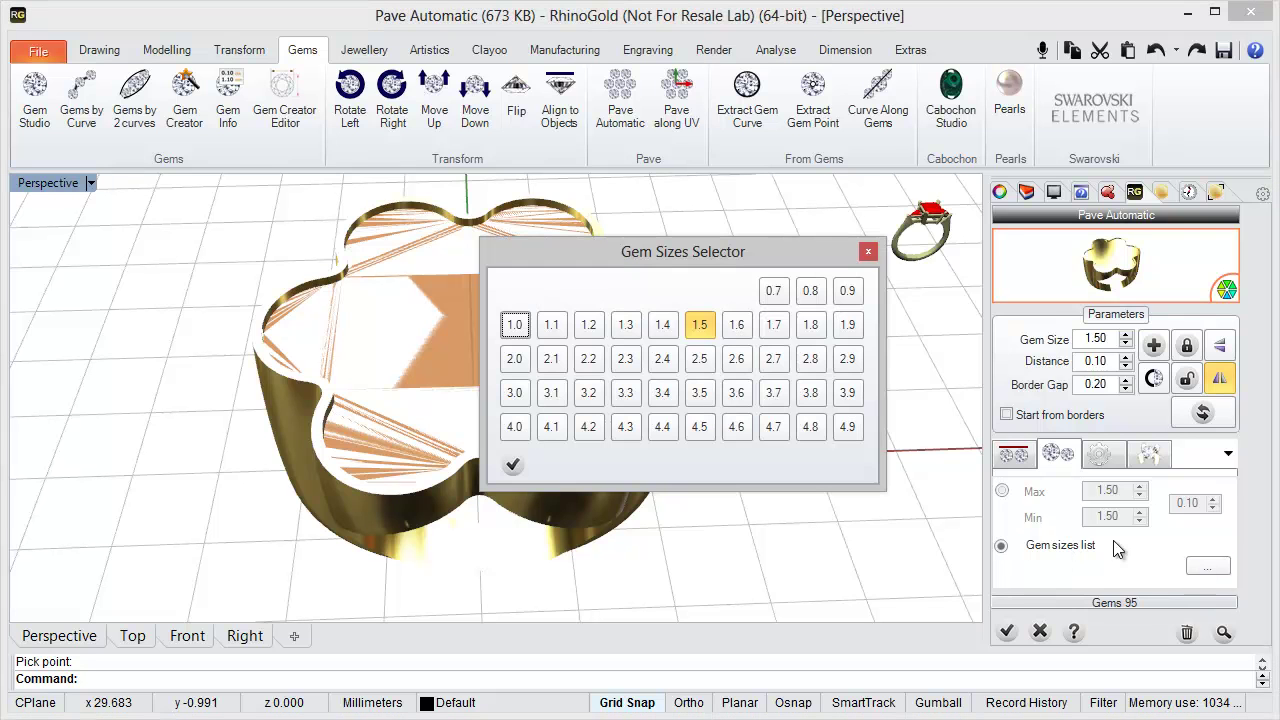
pyautogui.click(661, 331)
pyautogui.click(595, 360)
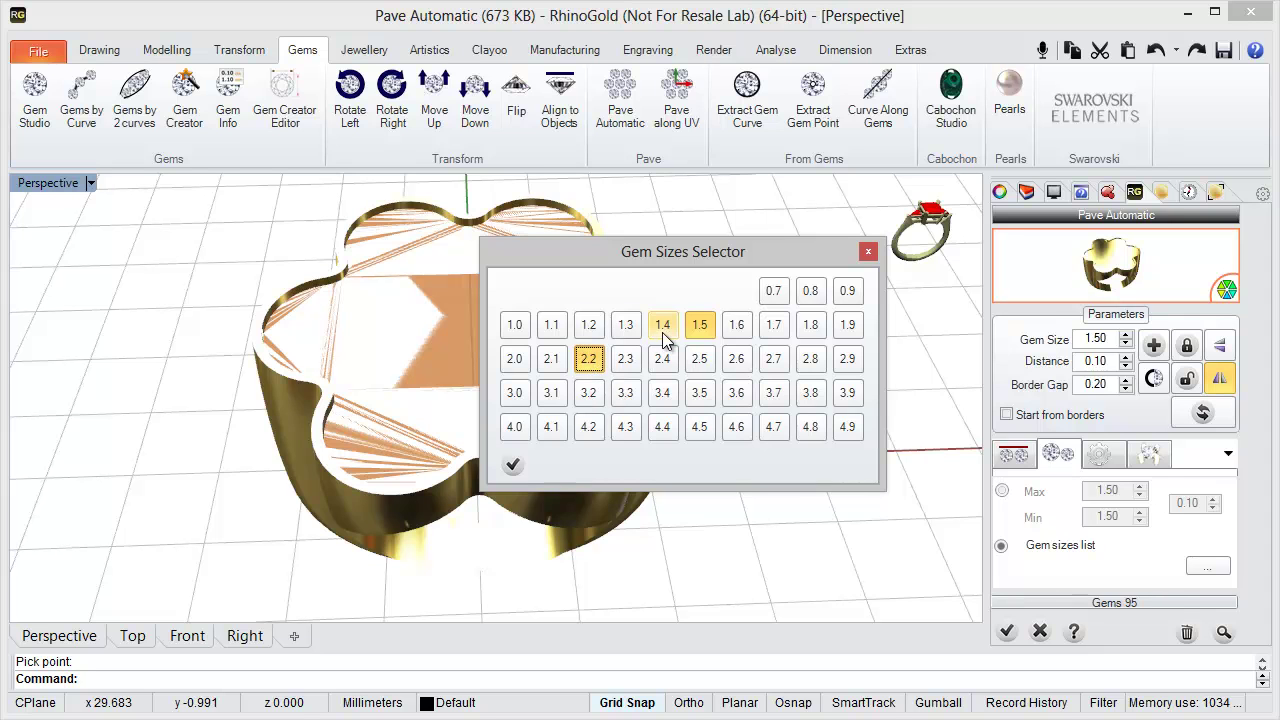
pyautogui.click(512, 463)
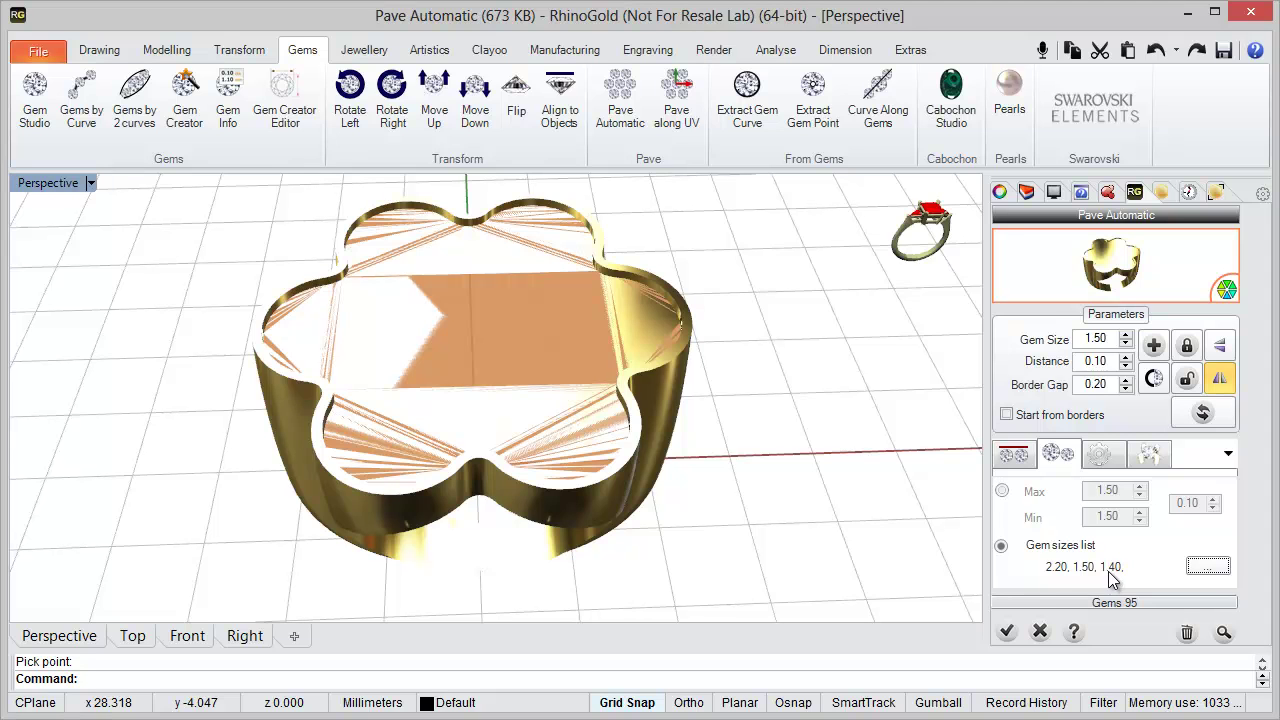
# Switch the gem sizing to a range with maximum 2.00 and minimum 1.40
pyautogui.click(1002, 491)
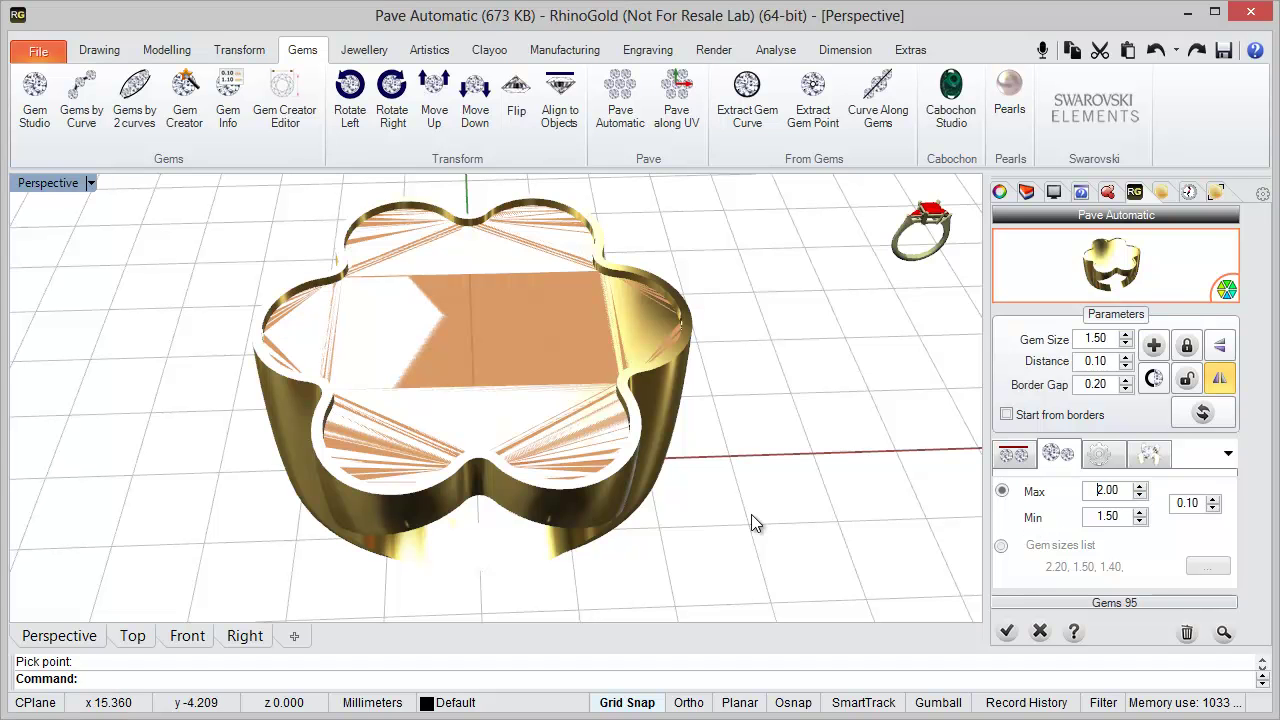
pyautogui.moveTo(758, 514); pyautogui.dragTo(778, 500, button='right')
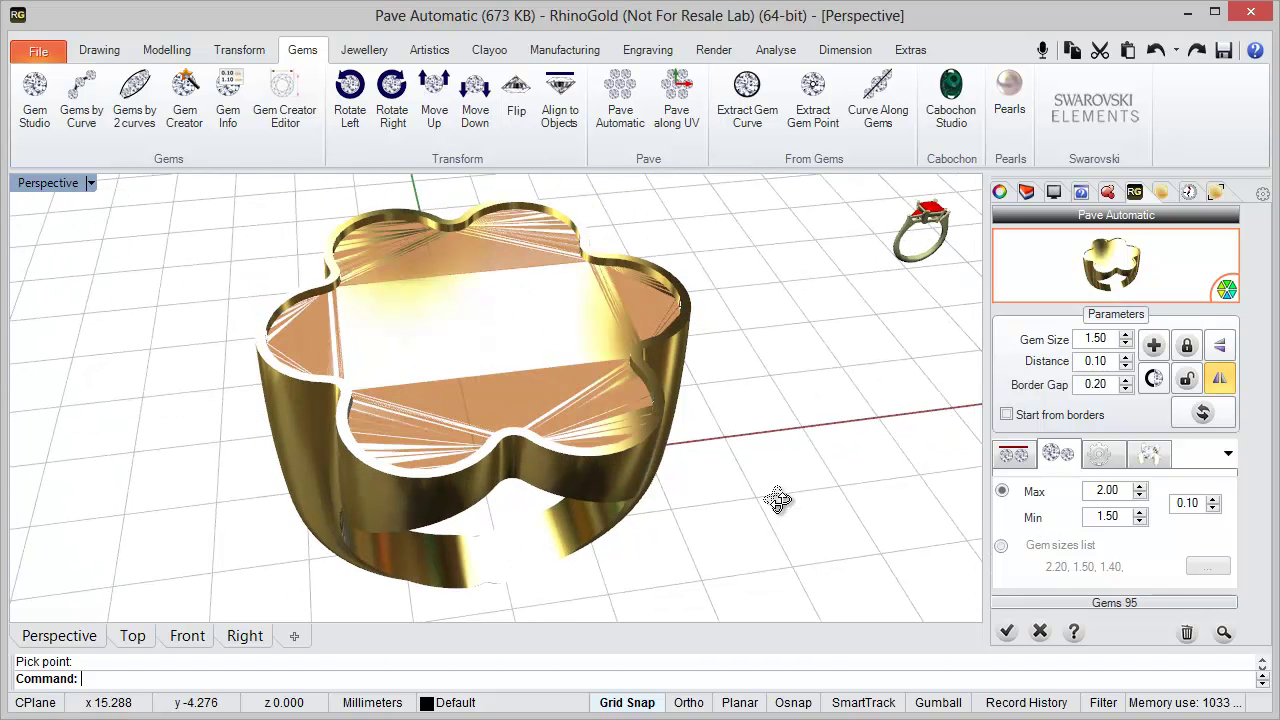
pyautogui.click(1139, 521)
pyautogui.moveTo(802, 510); pyautogui.dragTo(808, 514, button='right')
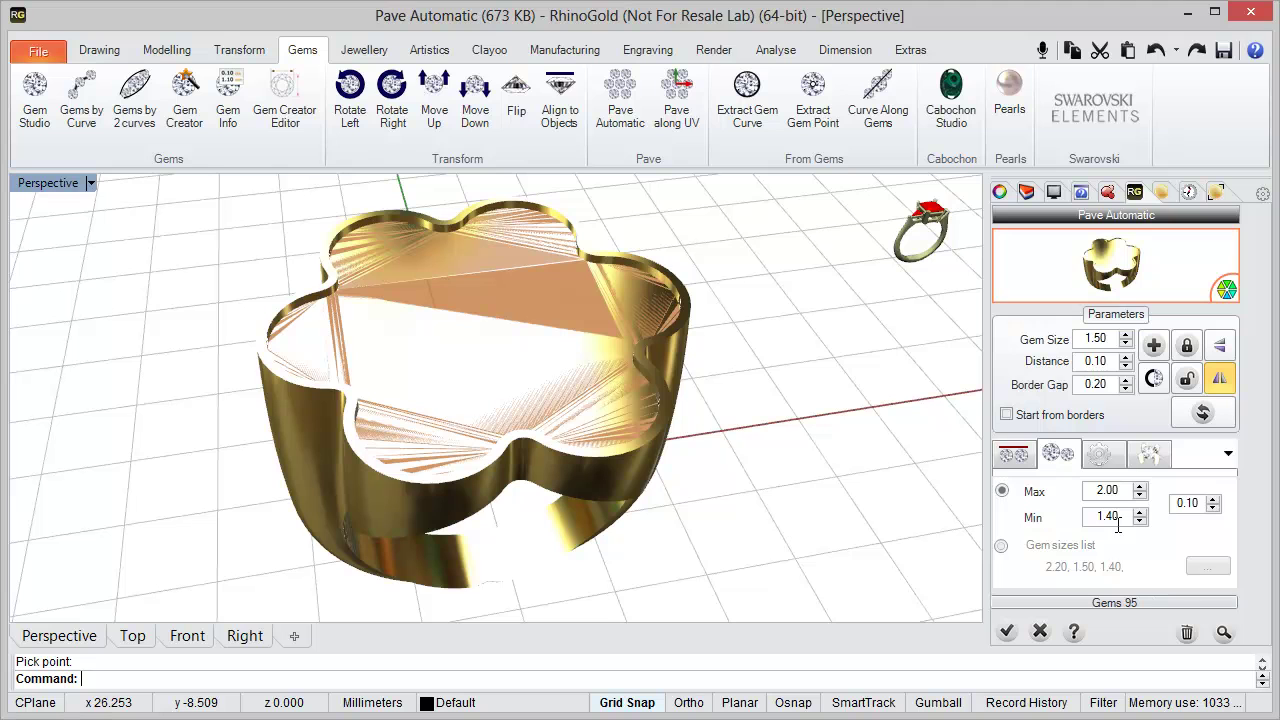
# Preview the automatic gem distribution on the flower surface, using GotoCenter as the starting point
pyautogui.click(1222, 633)
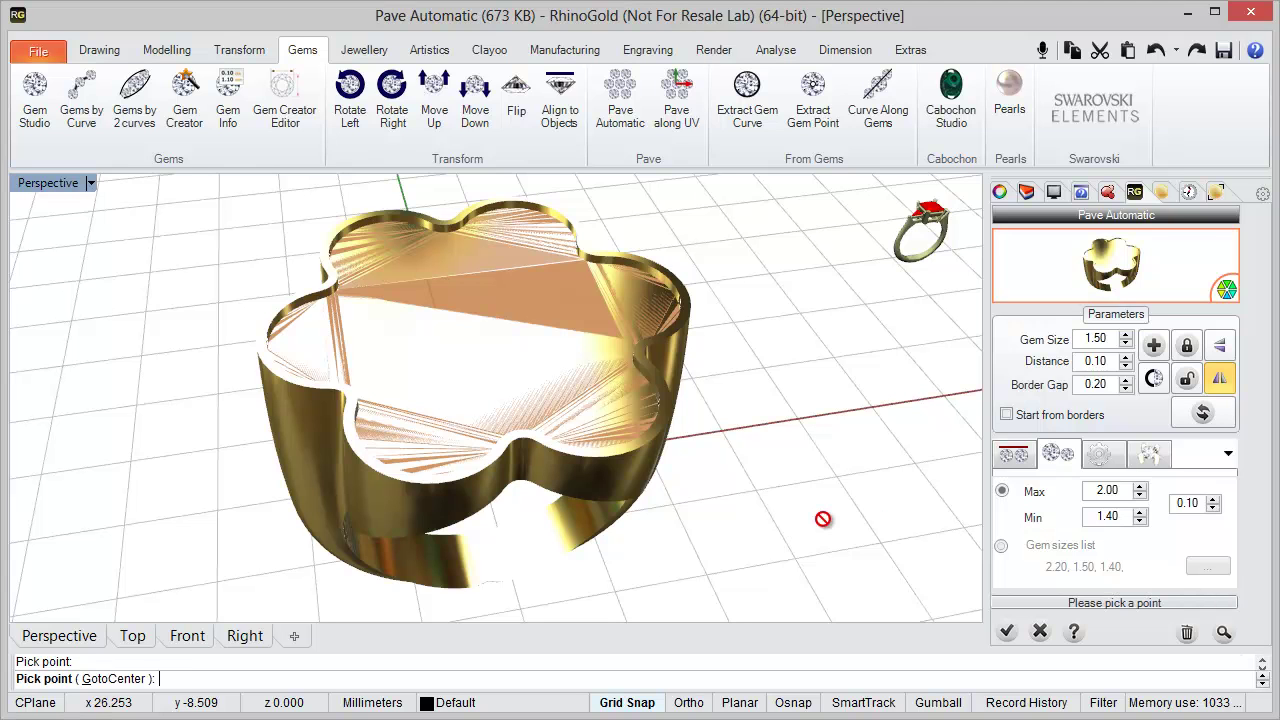
pyautogui.moveTo(731, 508); pyautogui.dragTo(689, 517, button='right')
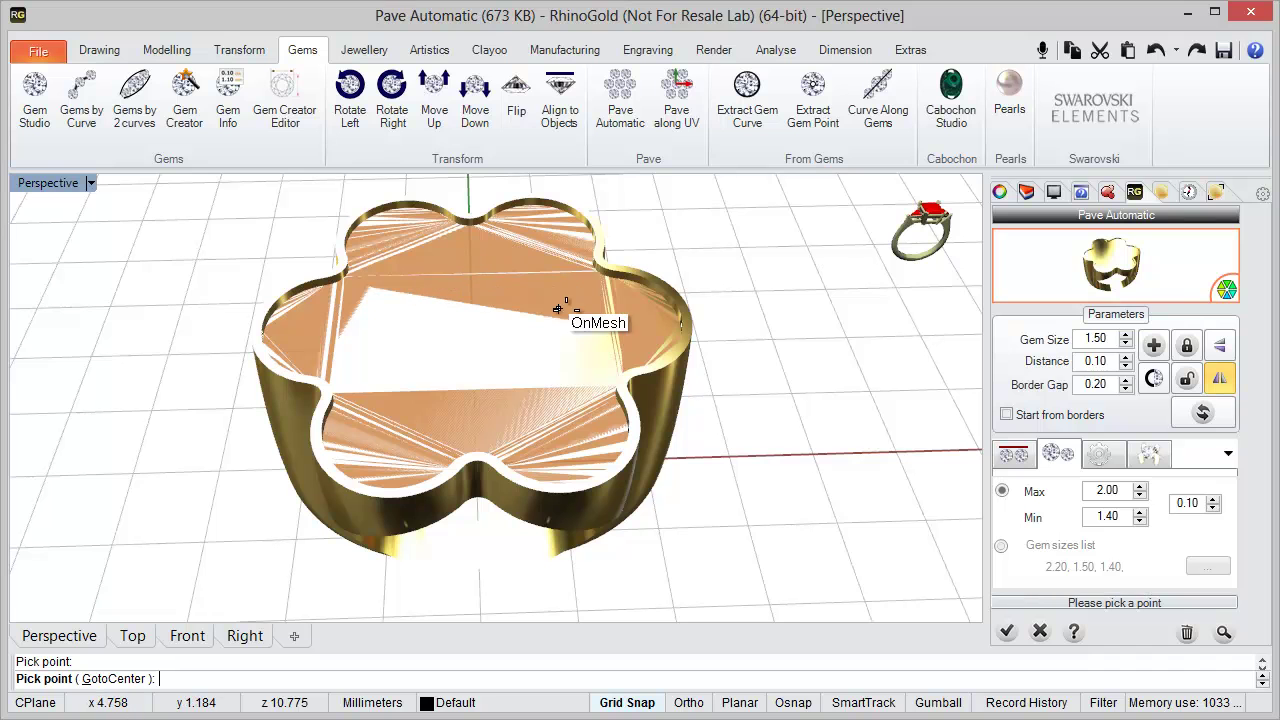
pyautogui.moveTo(491, 400); pyautogui.dragTo(503, 400, button='right')
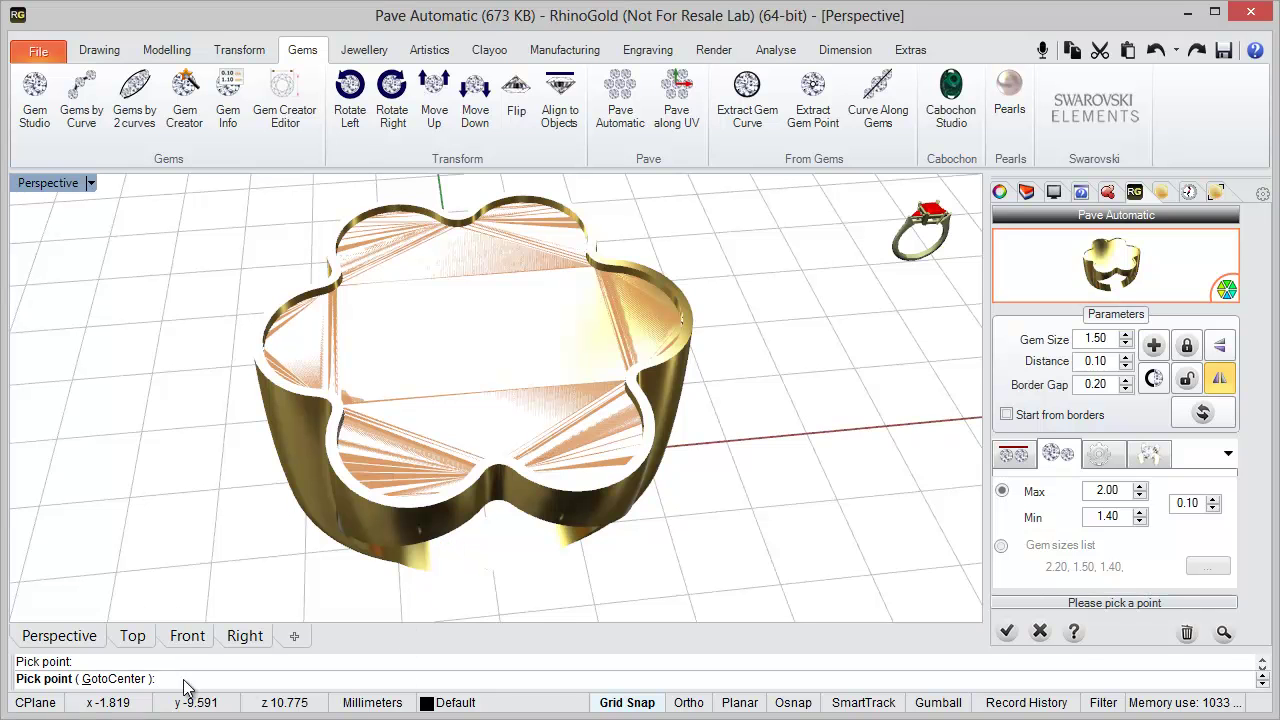
pyautogui.click(114, 679)
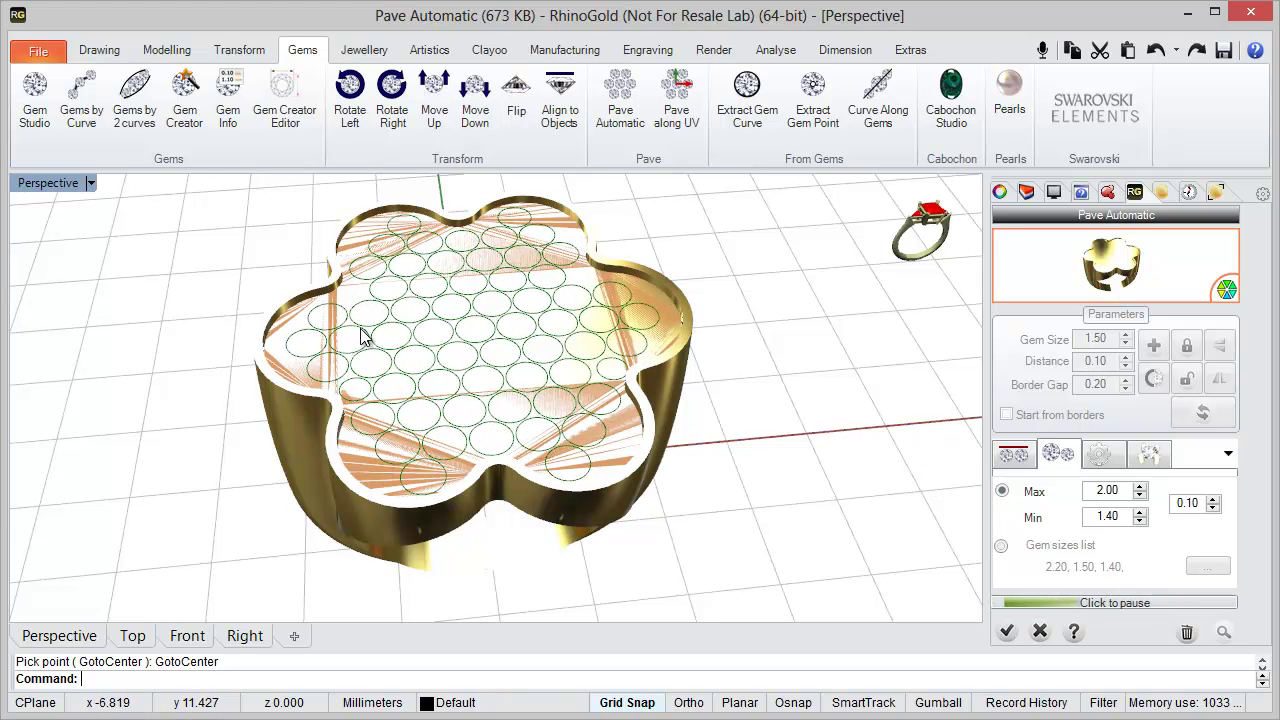
pyautogui.moveTo(423, 394); pyautogui.dragTo(437, 403, button='right')
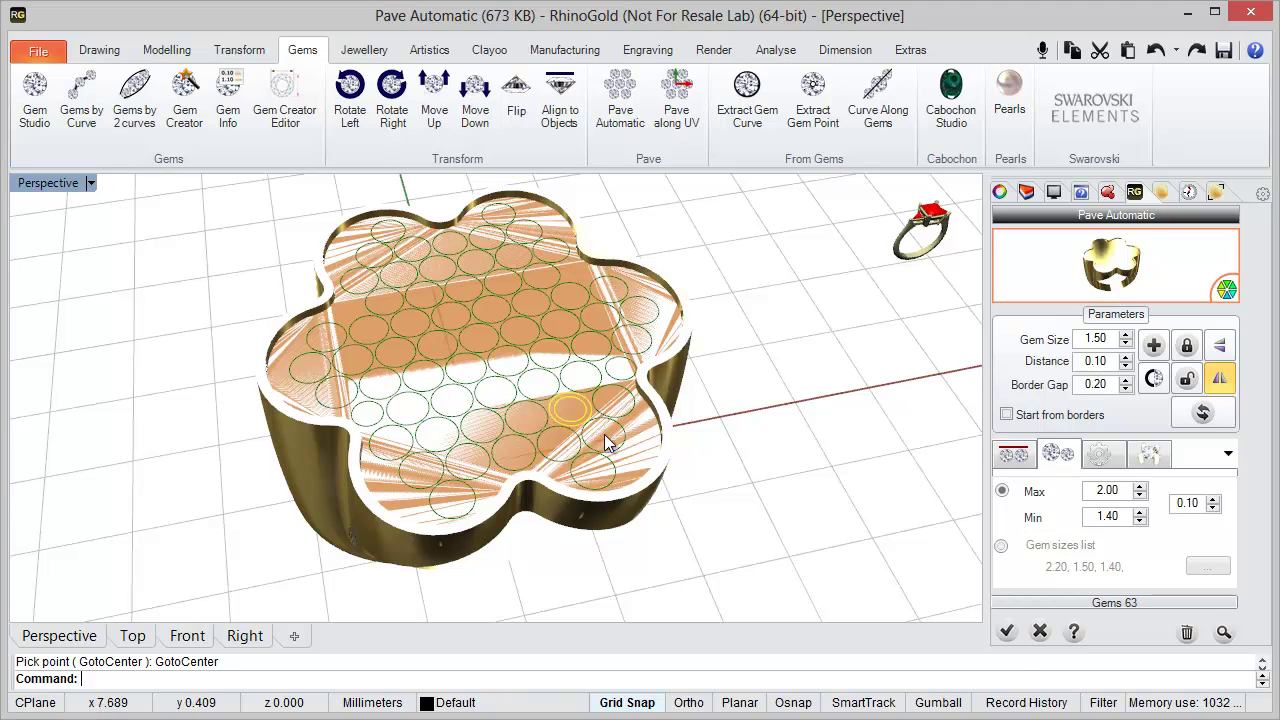
pyautogui.moveTo(615, 442); pyautogui.dragTo(456, 434, button='right')
pyautogui.scroll(-2, 487, 445)
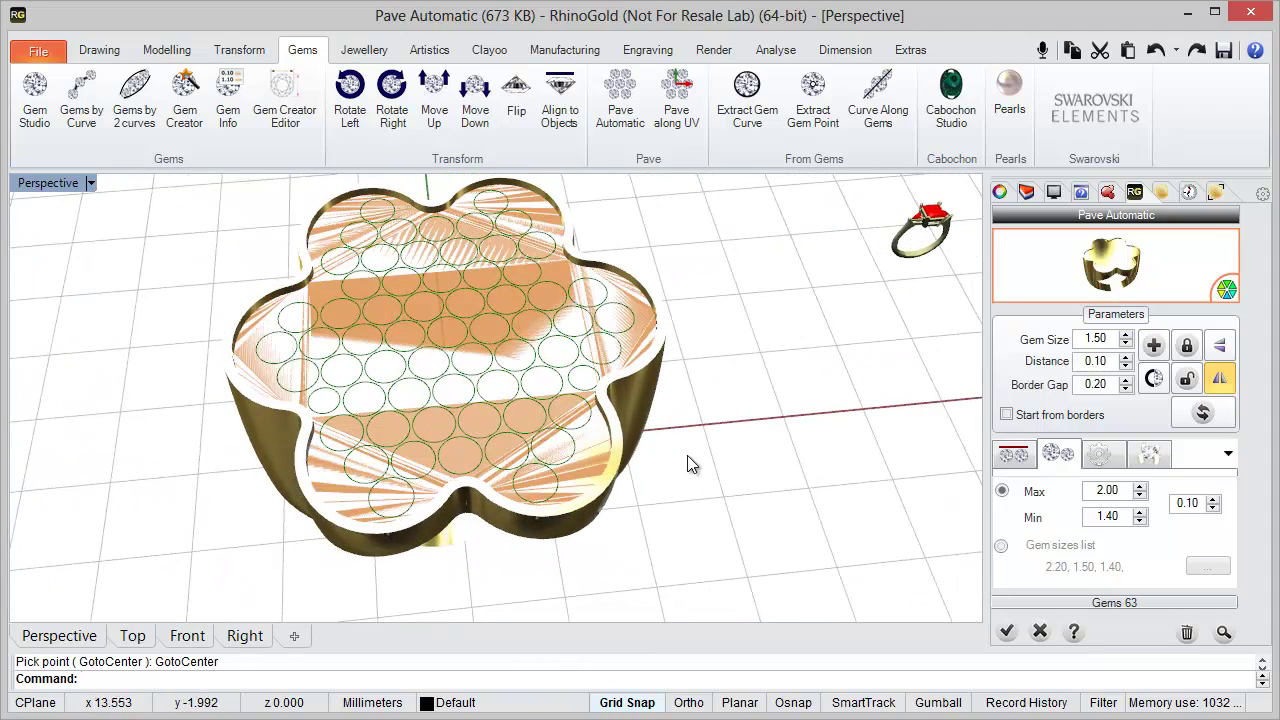
pyautogui.moveTo(686, 462); pyautogui.dragTo(685, 463, button='right')
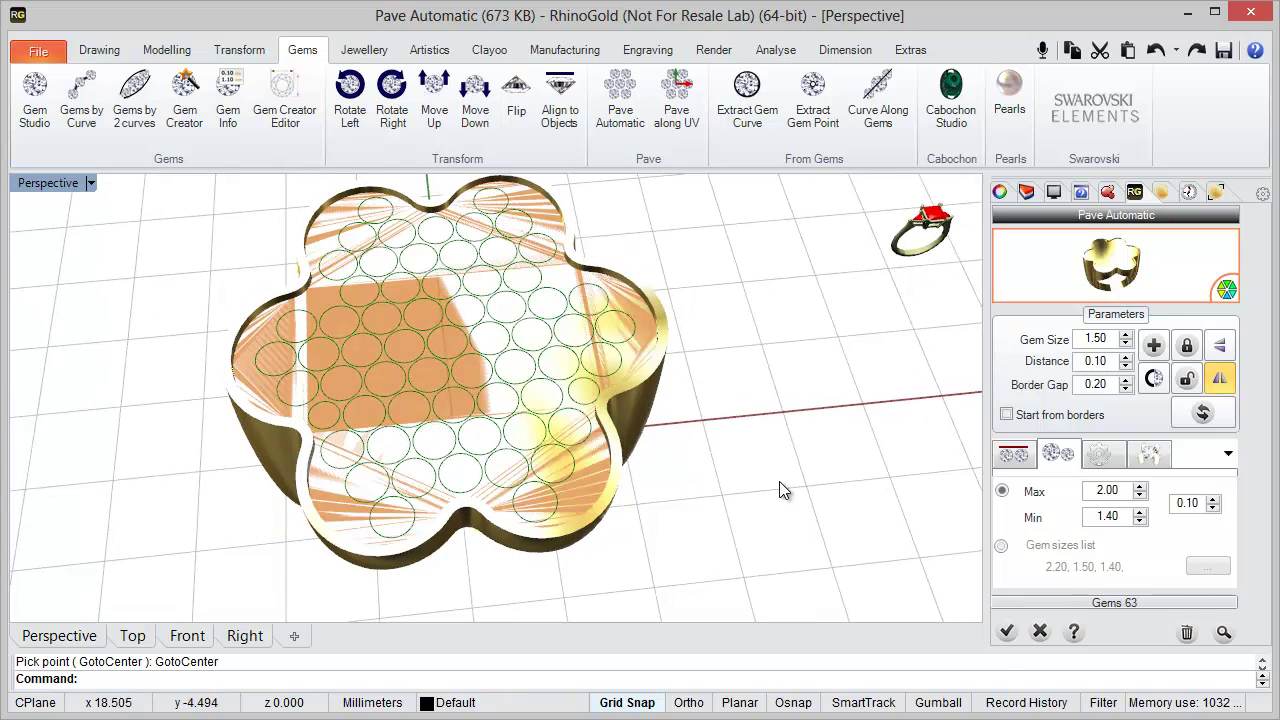
# Set the gem size to 1.40 and add mirrored gems in the empty gaps of the side and rear petals
pyautogui.moveTo(641, 408); pyautogui.dragTo(674, 426, button='right')
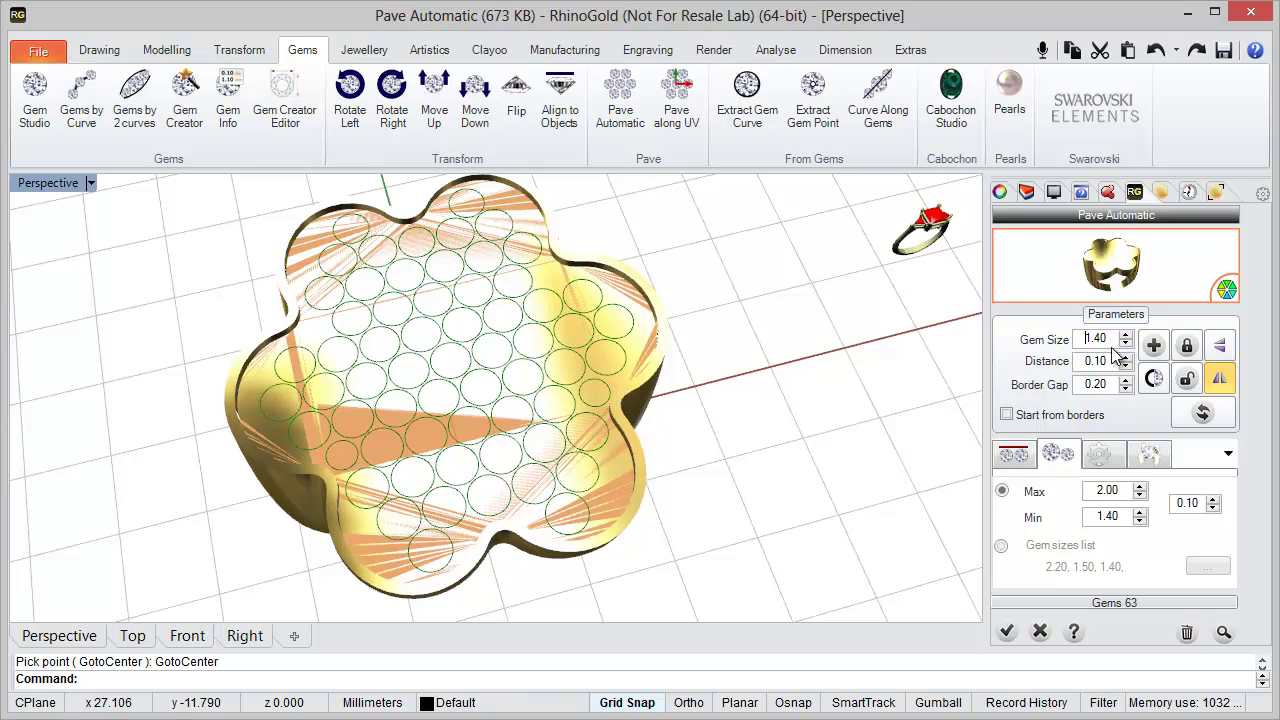
pyautogui.click(1153, 345)
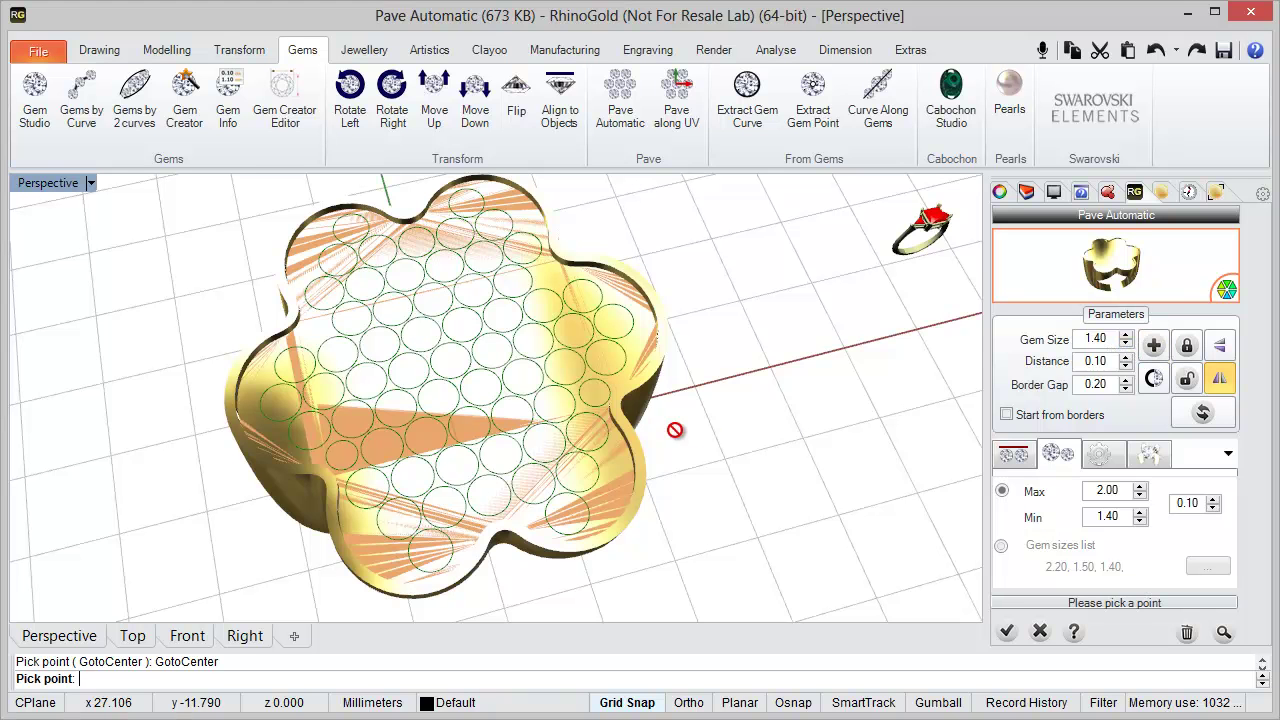
pyautogui.scroll(5, 651, 437)
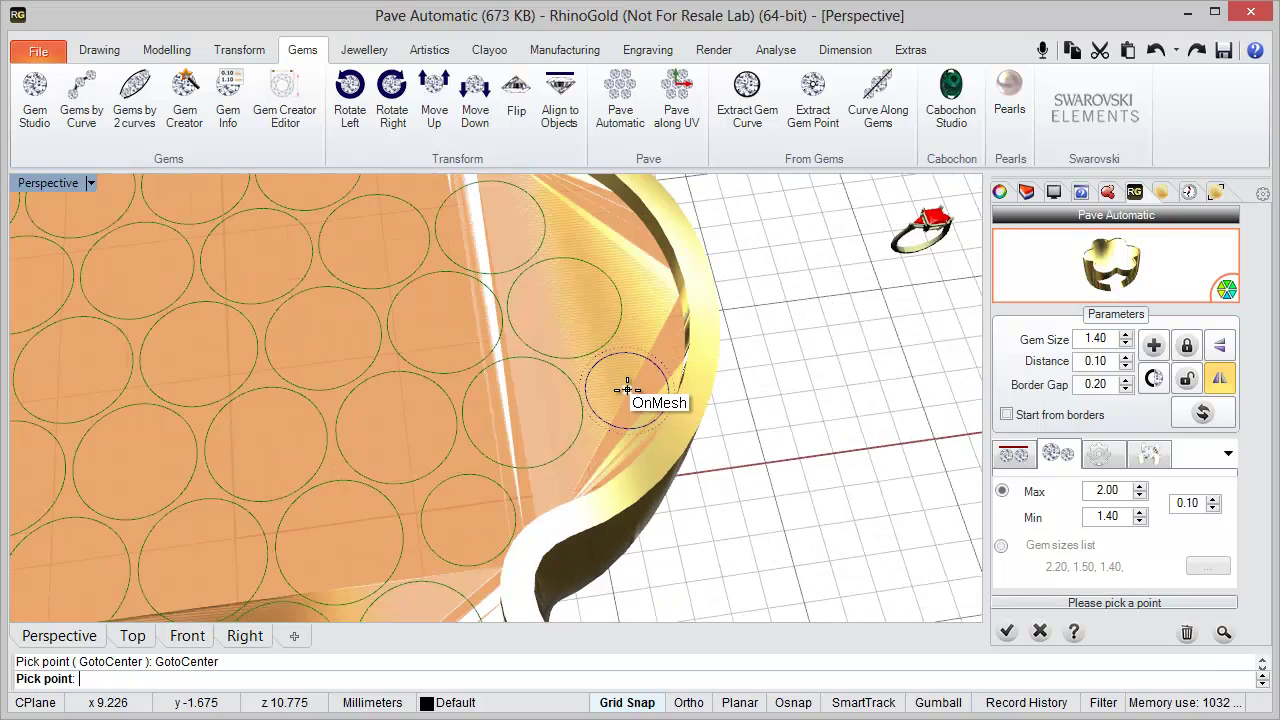
pyautogui.moveTo(623, 391); pyautogui.dragTo(598, 466, button='right')
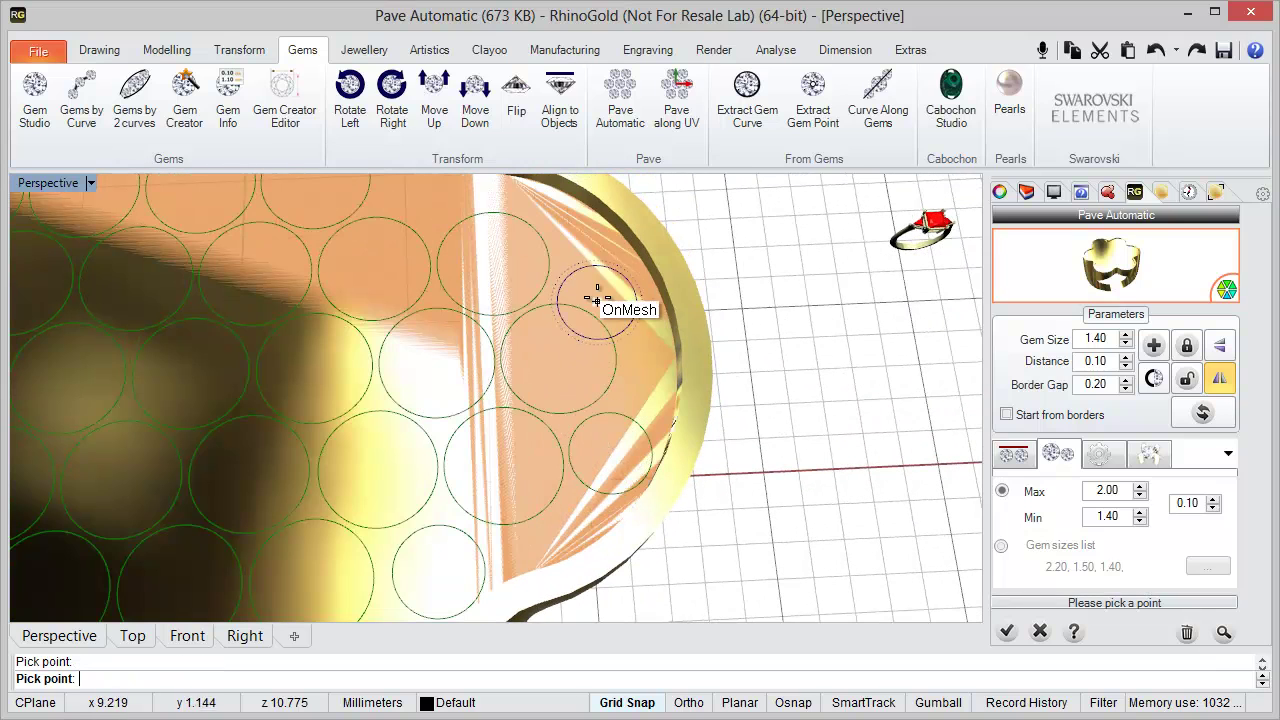
pyautogui.moveTo(594, 268); pyautogui.dragTo(519, 286, button='right')
pyautogui.scroll(2, 520, 287)
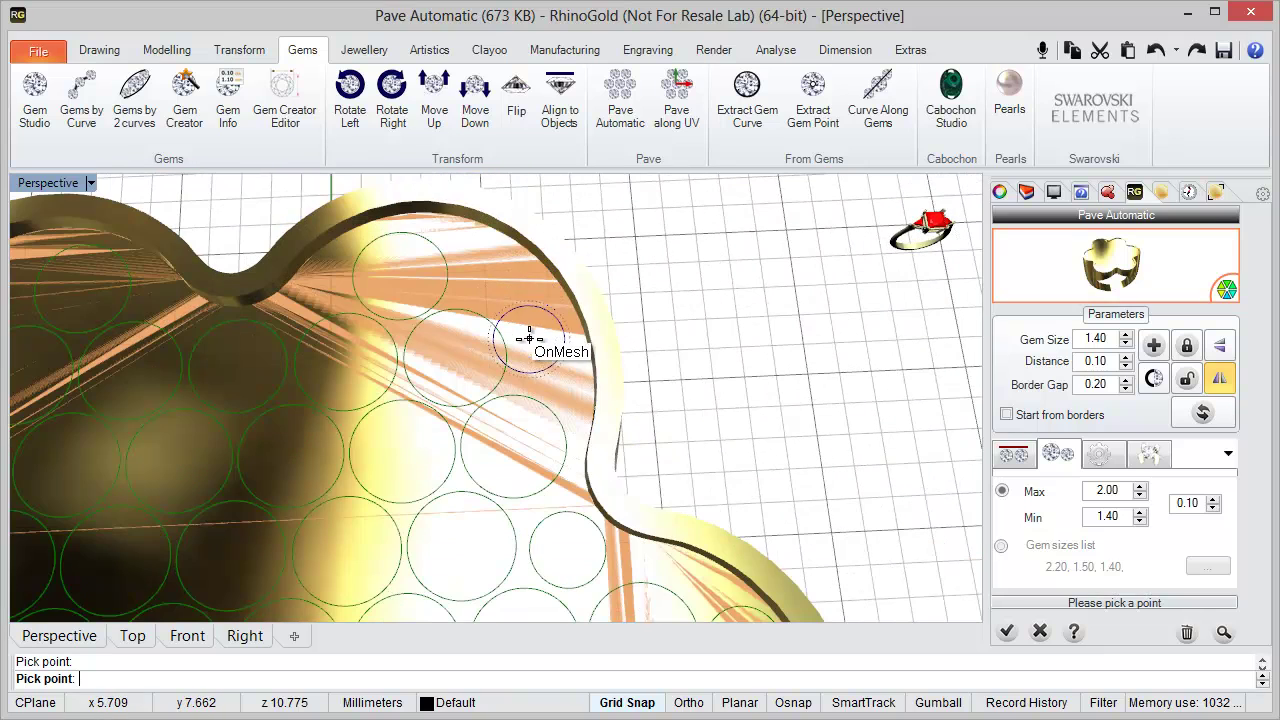
pyautogui.click(493, 276)
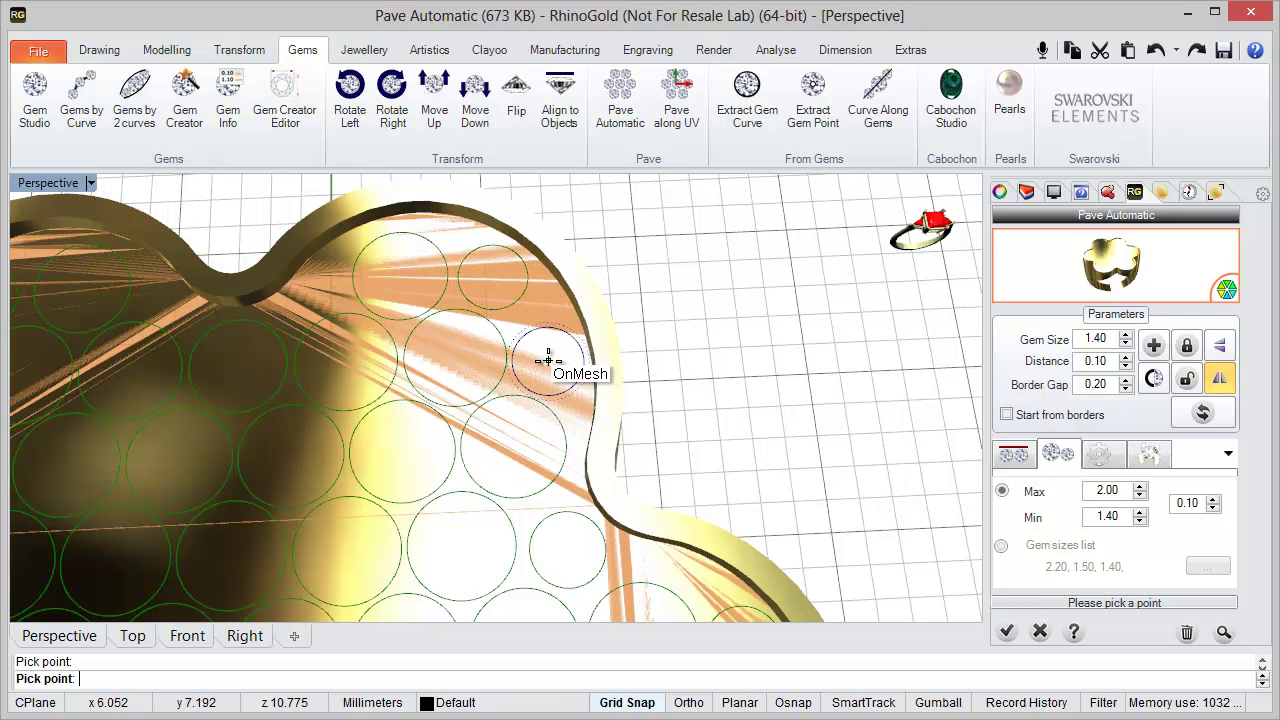
# Add two mirrored pairs of 1.40 gems in the empty outer gaps of the front petals
pyautogui.scroll(-6, 546, 374)
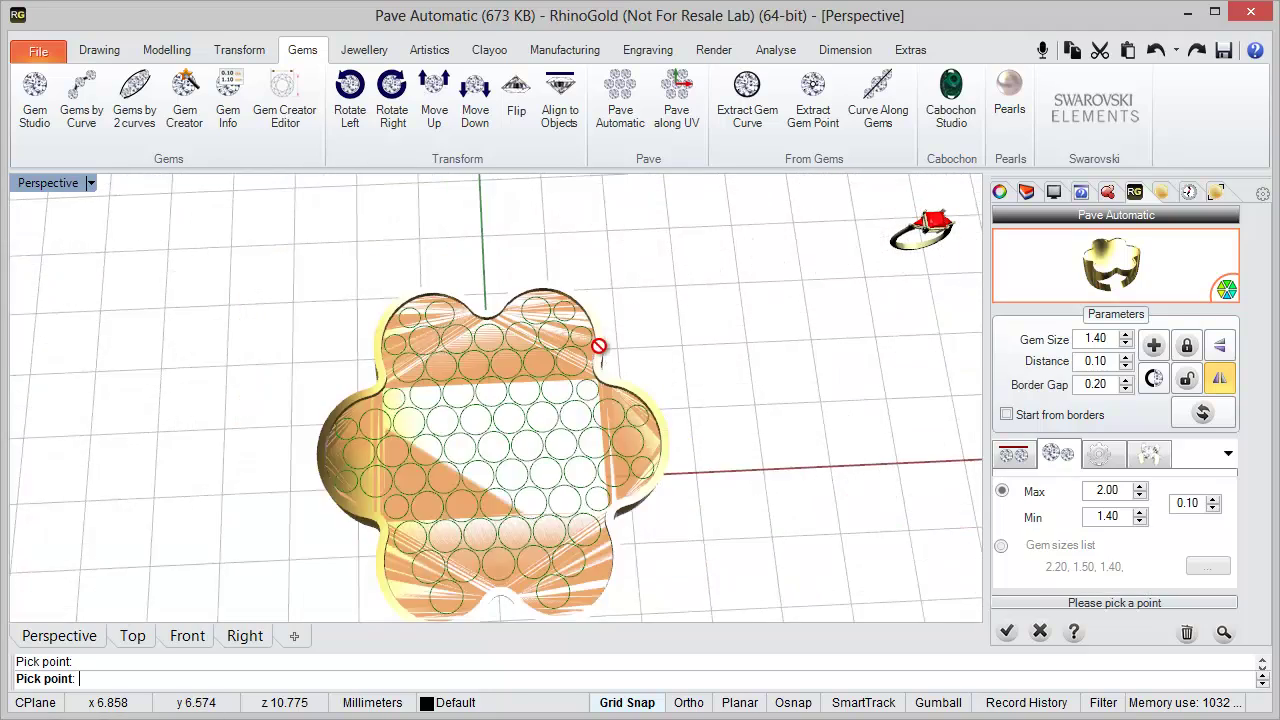
pyautogui.scroll(5, 420, 530)
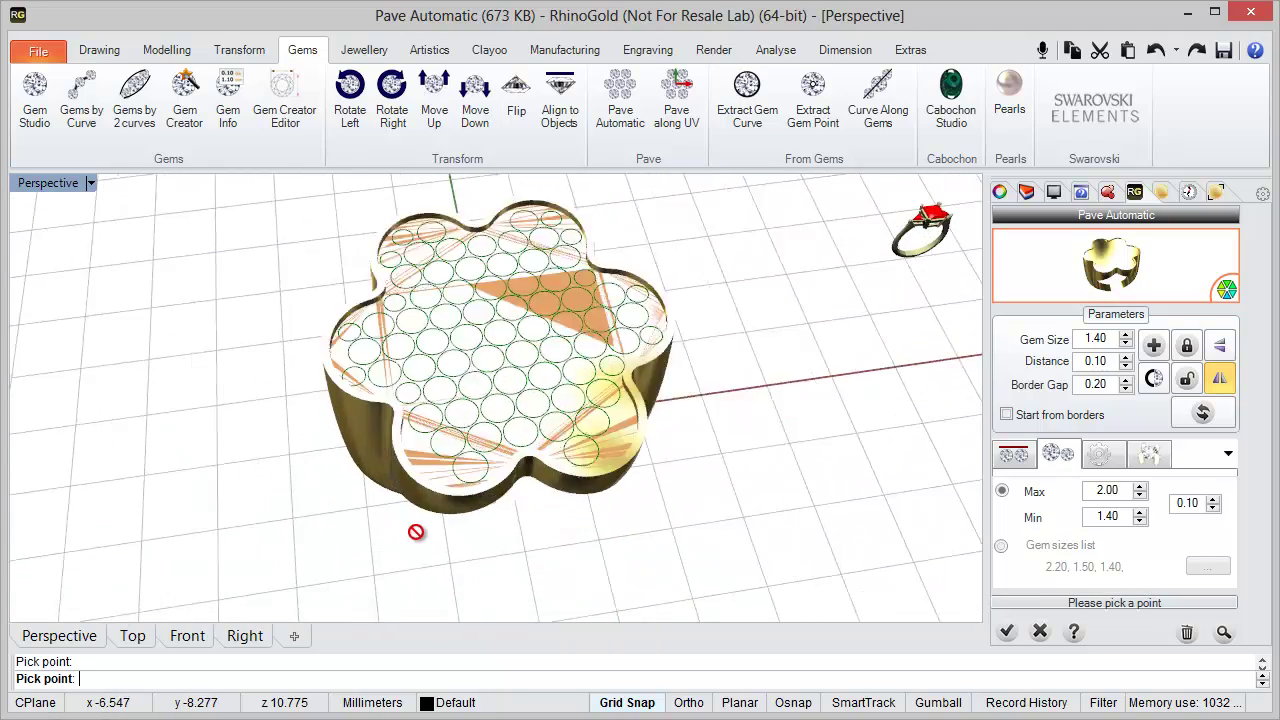
pyautogui.moveTo(426, 525); pyautogui.dragTo(430, 523, button='right')
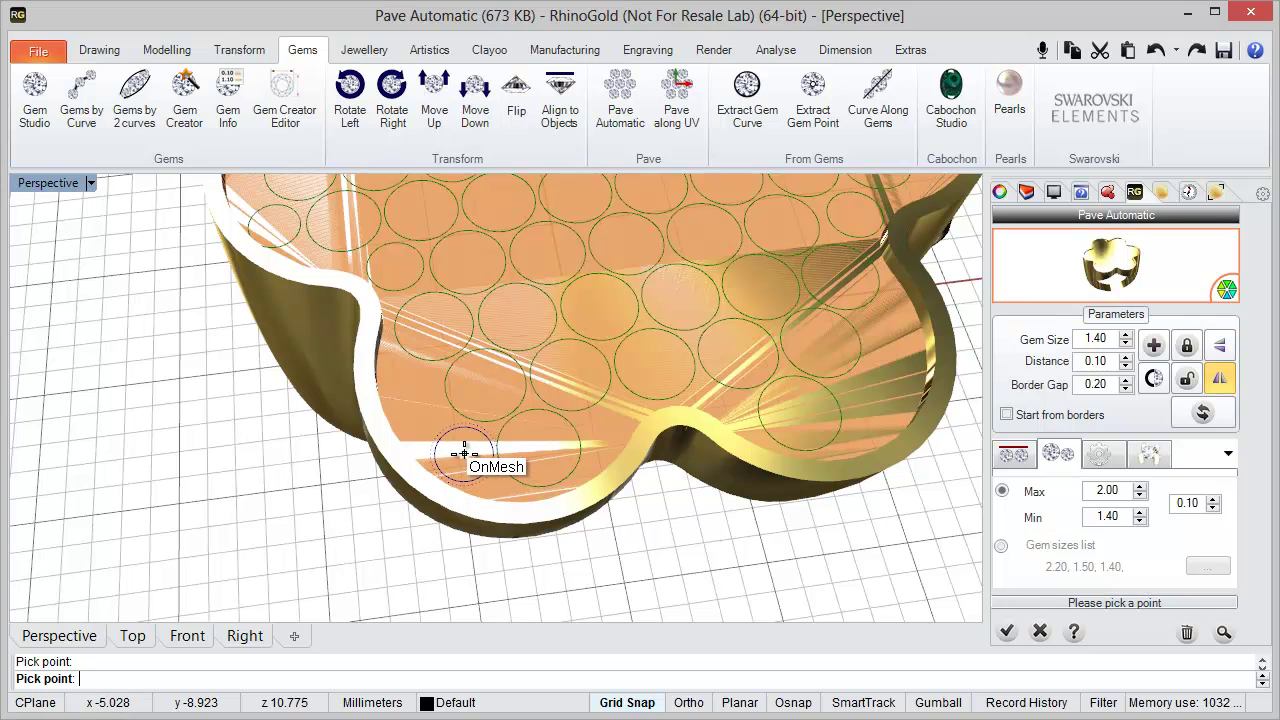
pyautogui.click(462, 454)
pyautogui.moveTo(472, 443); pyautogui.dragTo(463, 470, button='right')
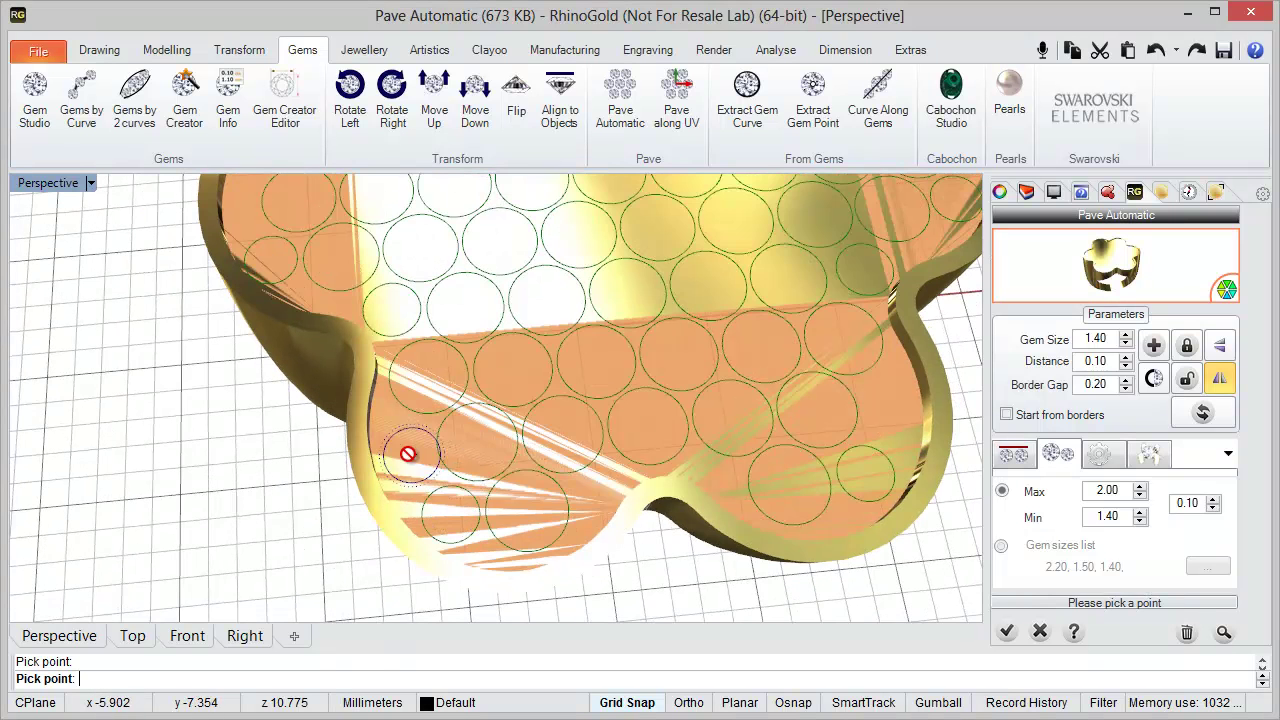
pyautogui.scroll(4, 415, 456)
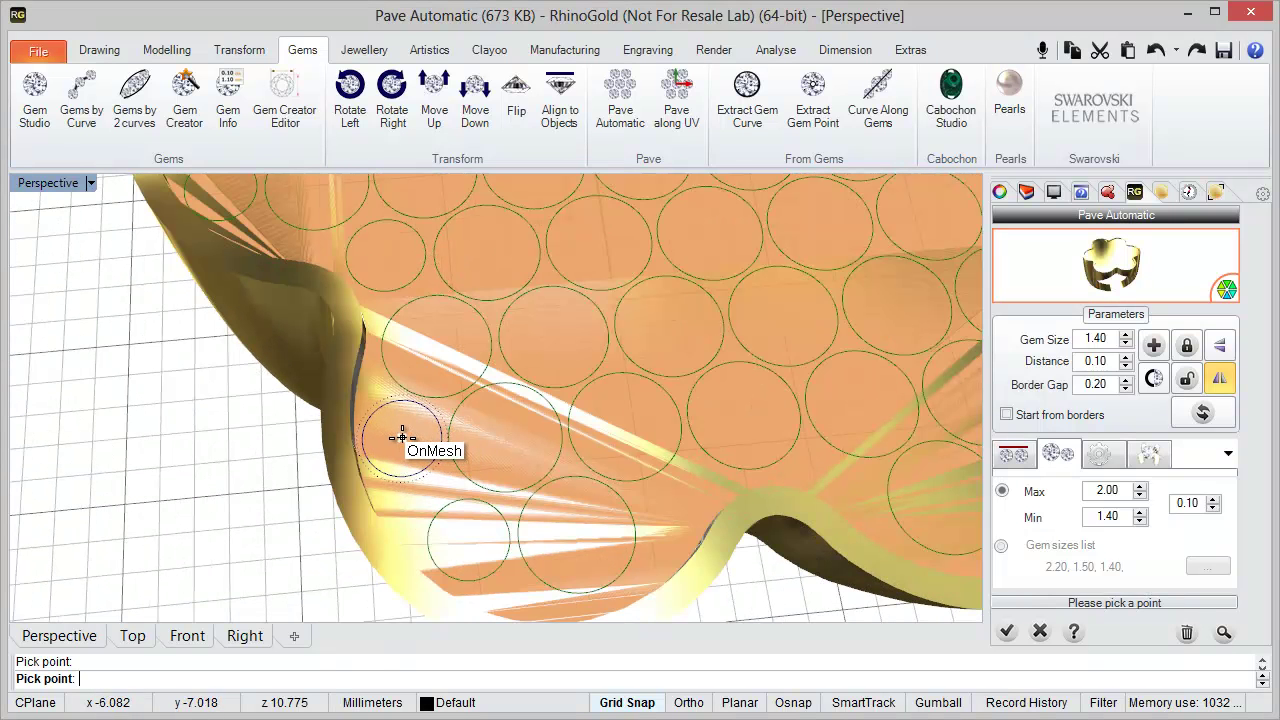
pyautogui.scroll(-5, 380, 490)
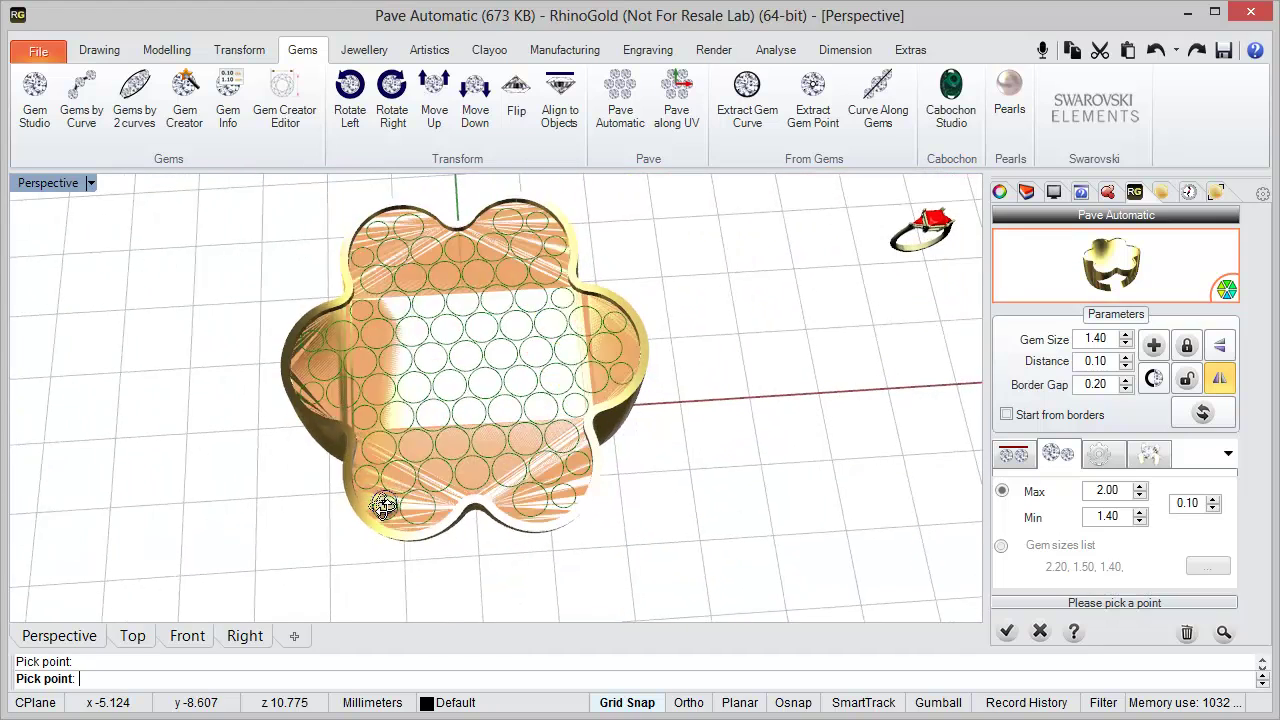
# Finish placing the manual gems and recalculate the pavé distribution on the flower surface
pyautogui.rightClick(626, 525)
pyautogui.moveTo(621, 544); pyautogui.dragTo(548, 392, button='right')
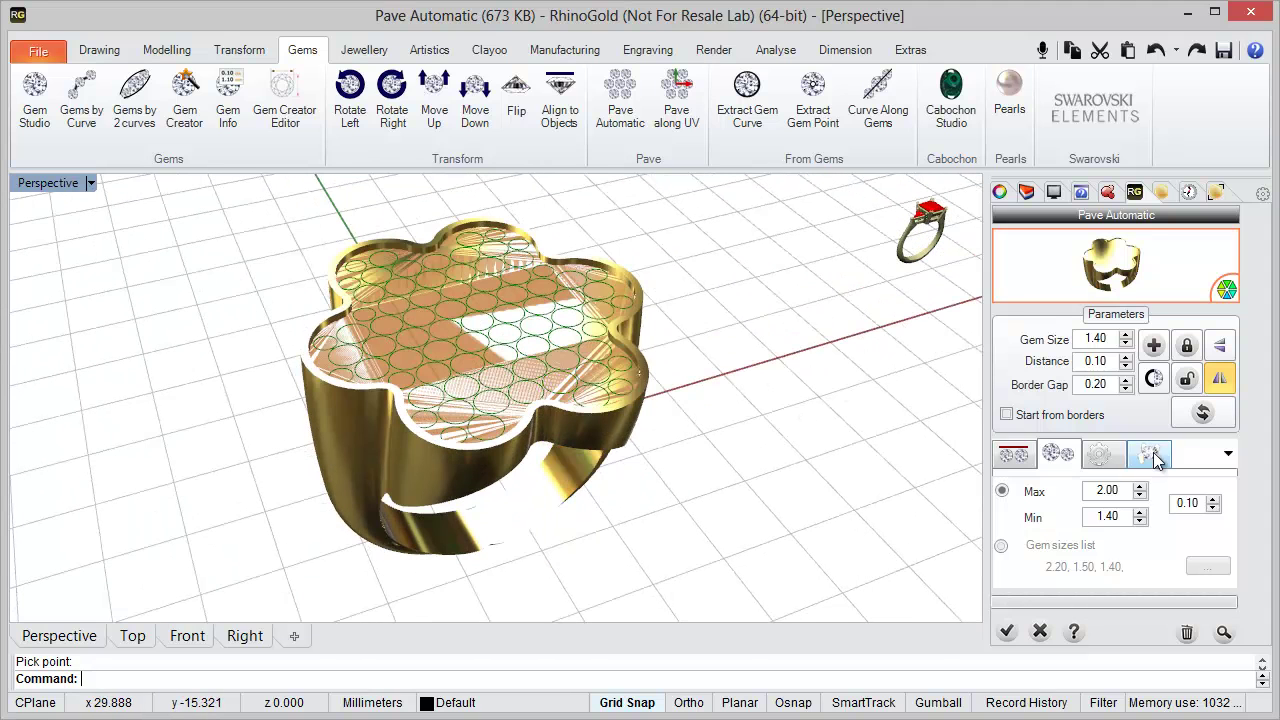
pyautogui.click(1195, 422)
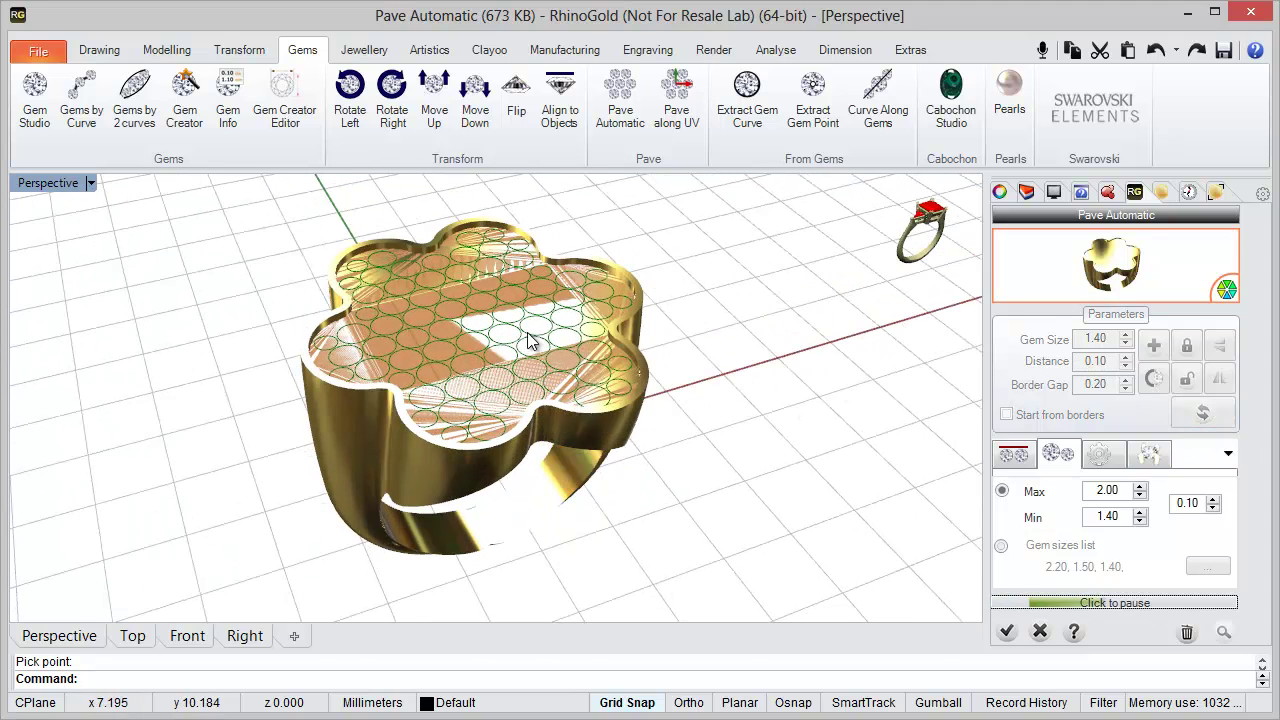
pyautogui.moveTo(573, 335); pyautogui.dragTo(490, 398, button='right')
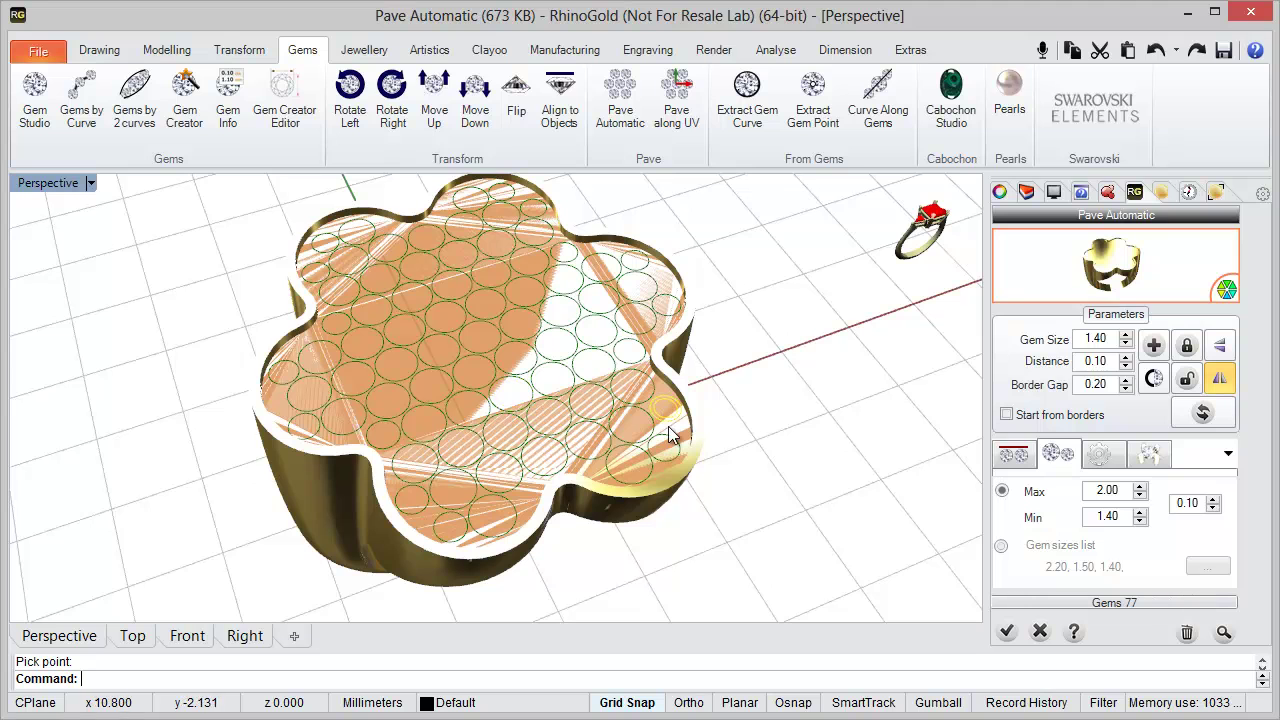
# Turn off gem mirroring and lock one 2.00 gem near the centre of the flower surface
pyautogui.click(471, 374)
pyautogui.moveTo(492, 389); pyautogui.dragTo(497, 390, button='right')
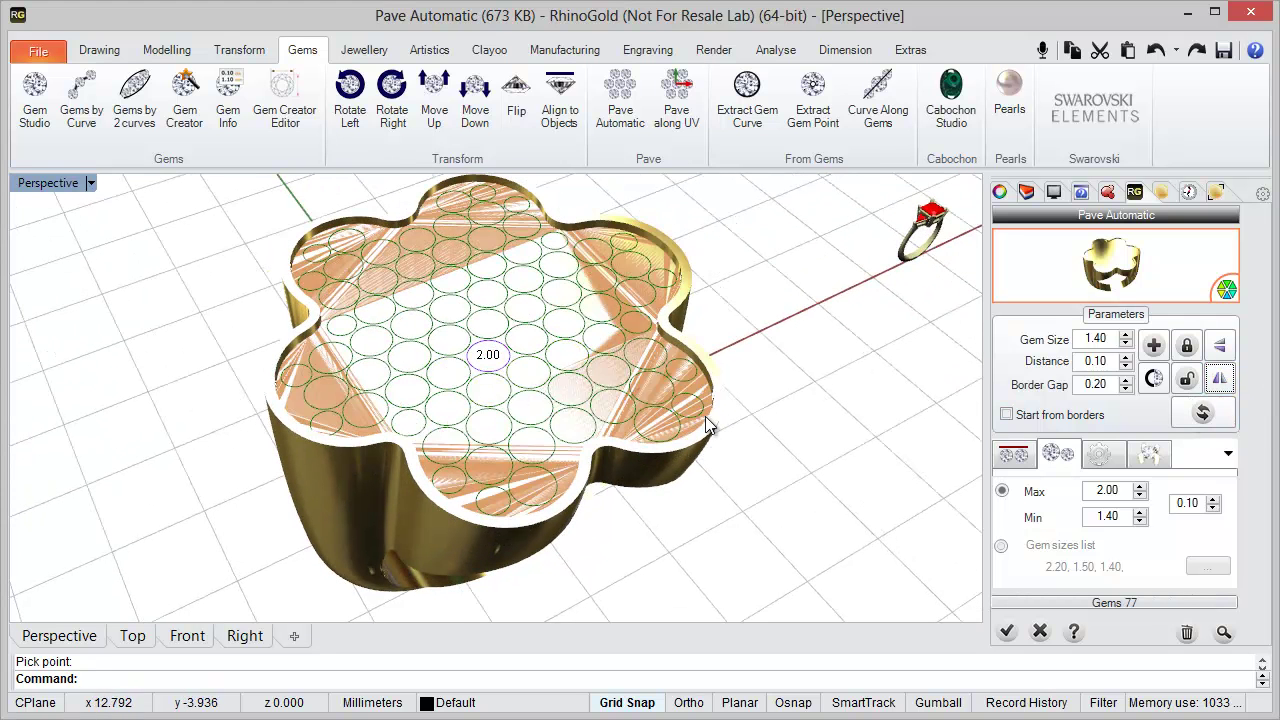
pyautogui.moveTo(566, 391); pyautogui.dragTo(551, 409, button='right')
pyautogui.click(519, 346)
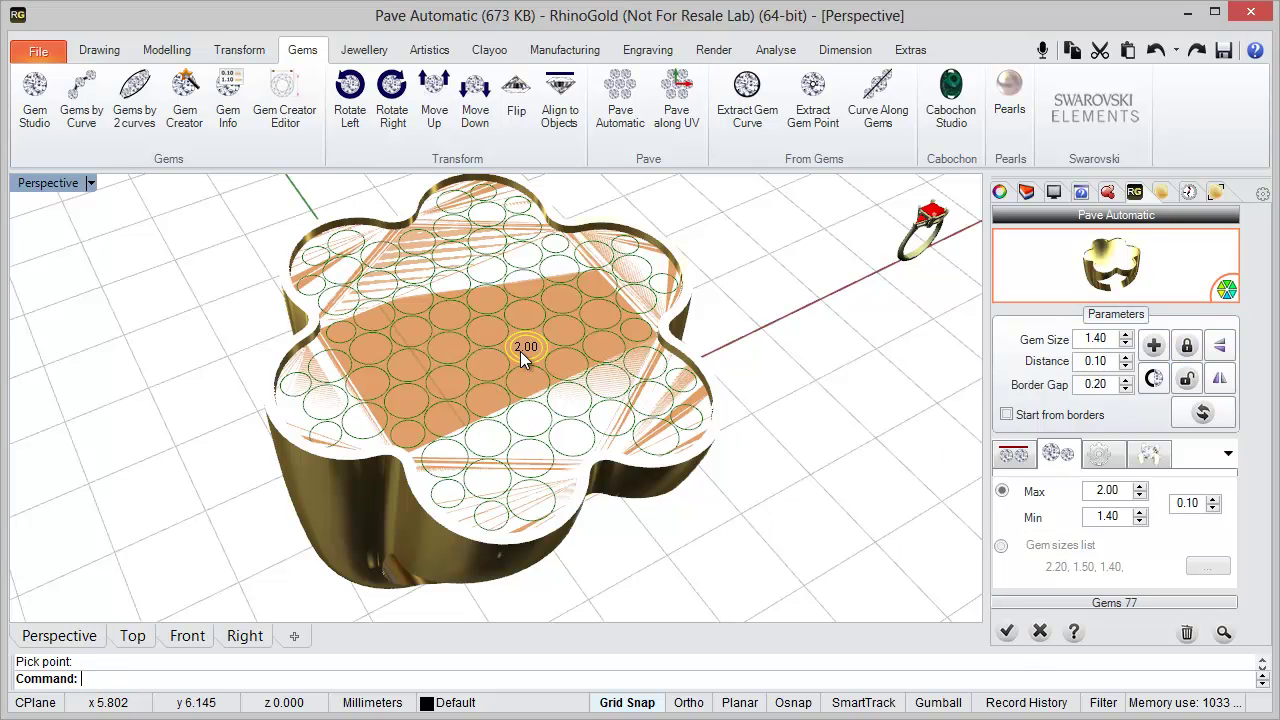
pyautogui.click(1184, 355)
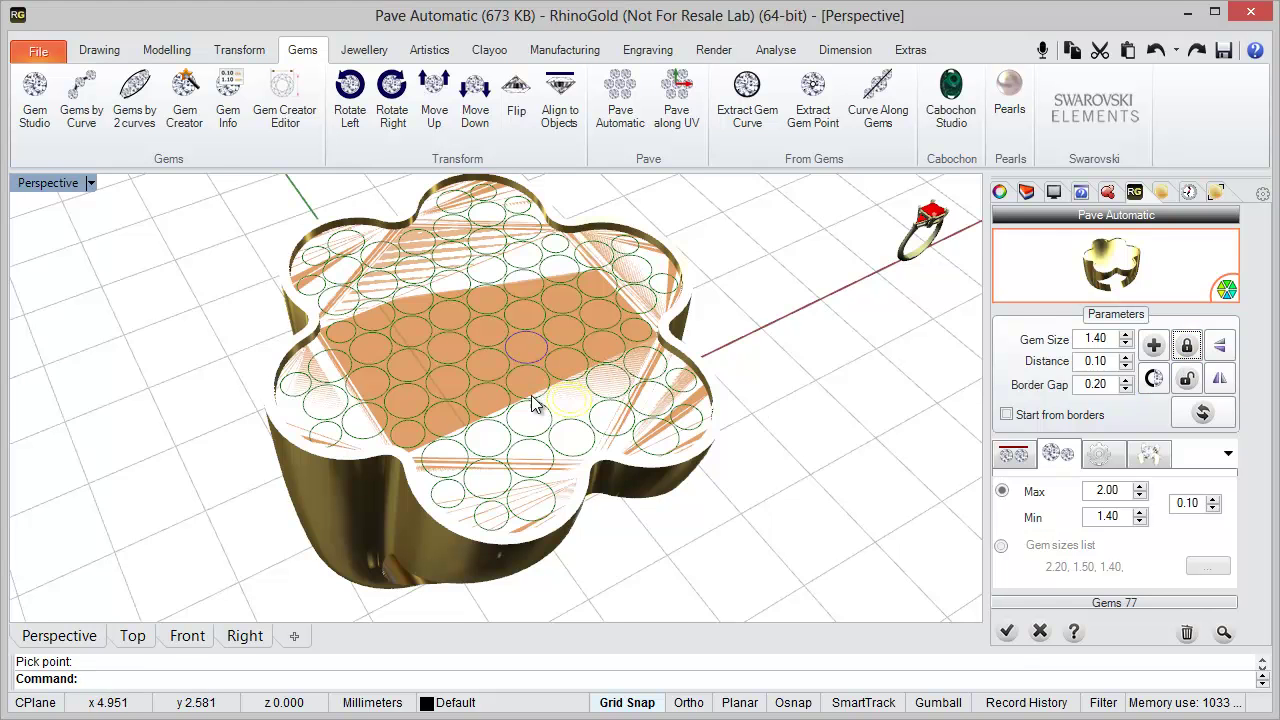
pyautogui.moveTo(530, 391); pyautogui.dragTo(504, 384, button='right')
pyautogui.moveTo(760, 461); pyautogui.dragTo(734, 483, button='right')
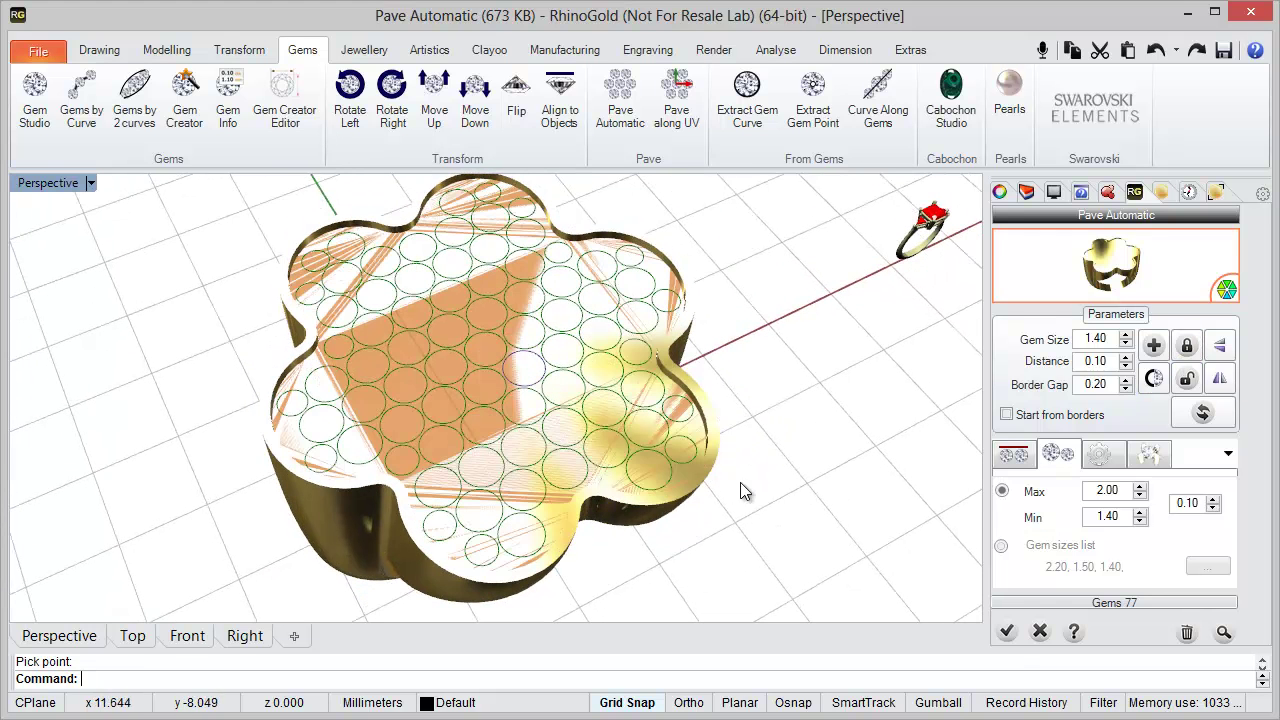
# Lock the gems adjacent to the locked central gem and redistribute the remaining gems around them
pyautogui.click(1204, 412)
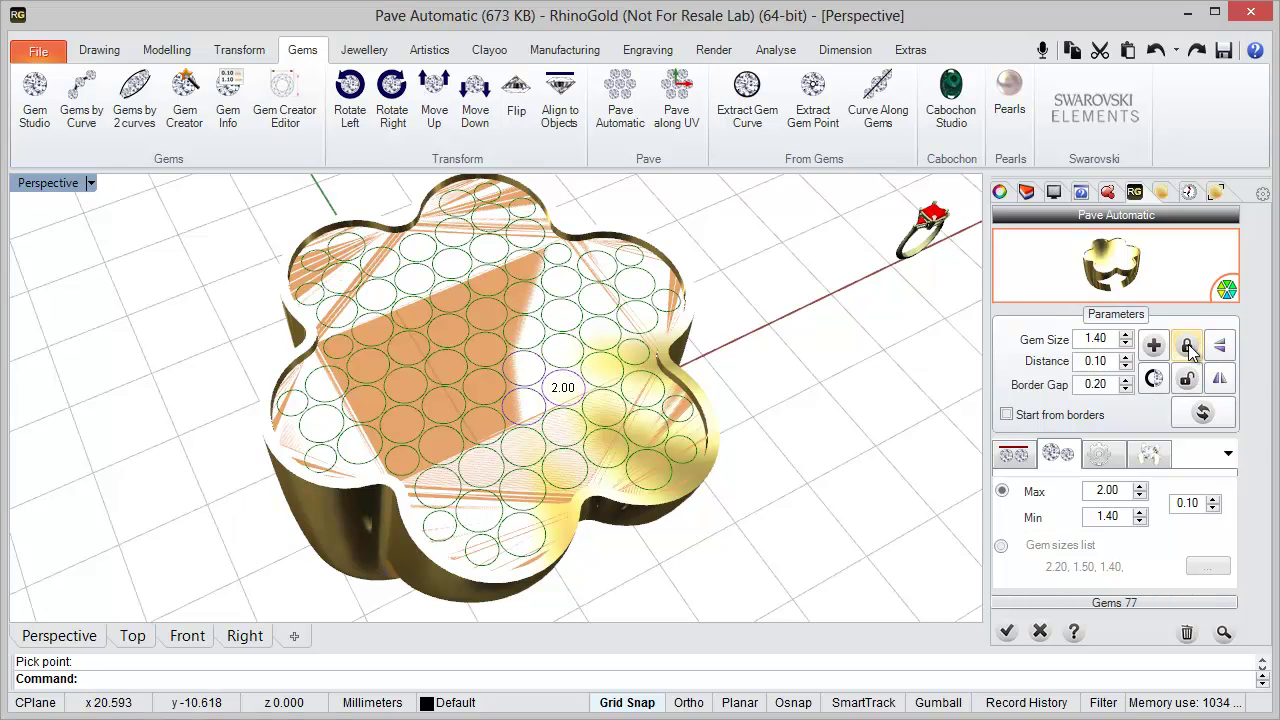
pyautogui.click(1201, 410)
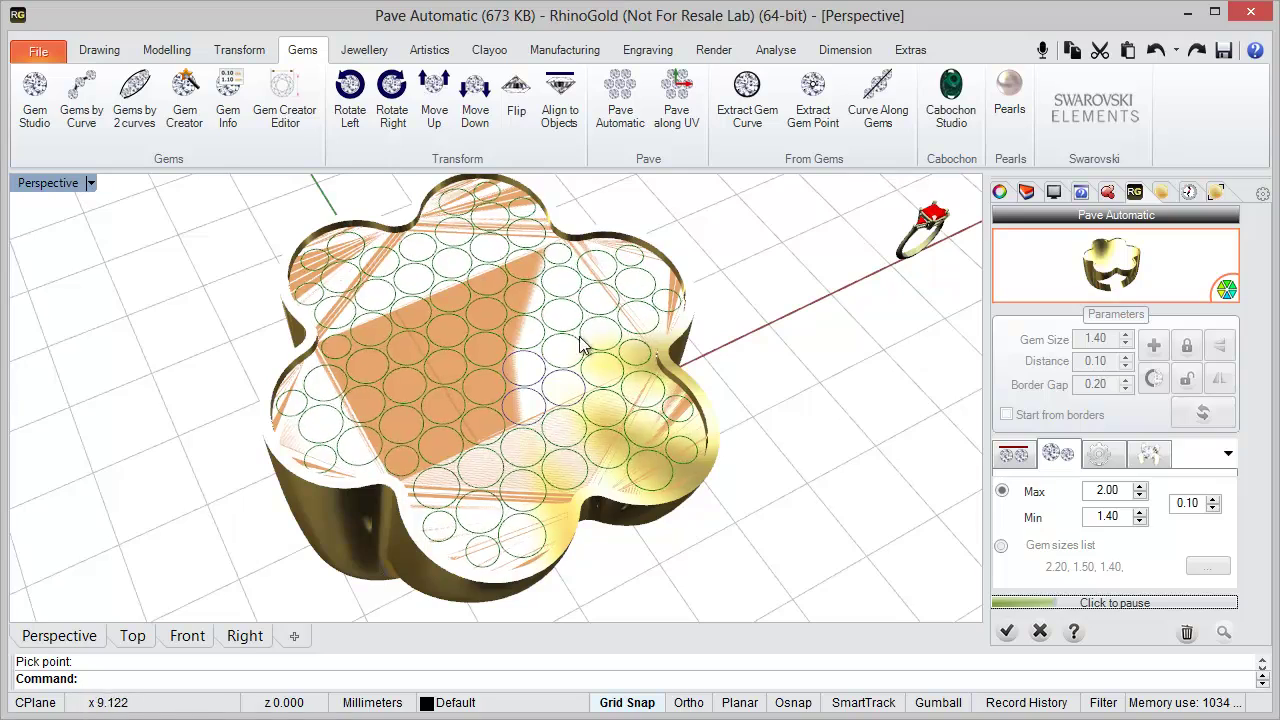
pyautogui.moveTo(515, 403)
pyautogui.mouseDown(button='right')
pyautogui.moveTo(494, 417)
pyautogui.moveTo(505, 415)
pyautogui.mouseUp(button='right')
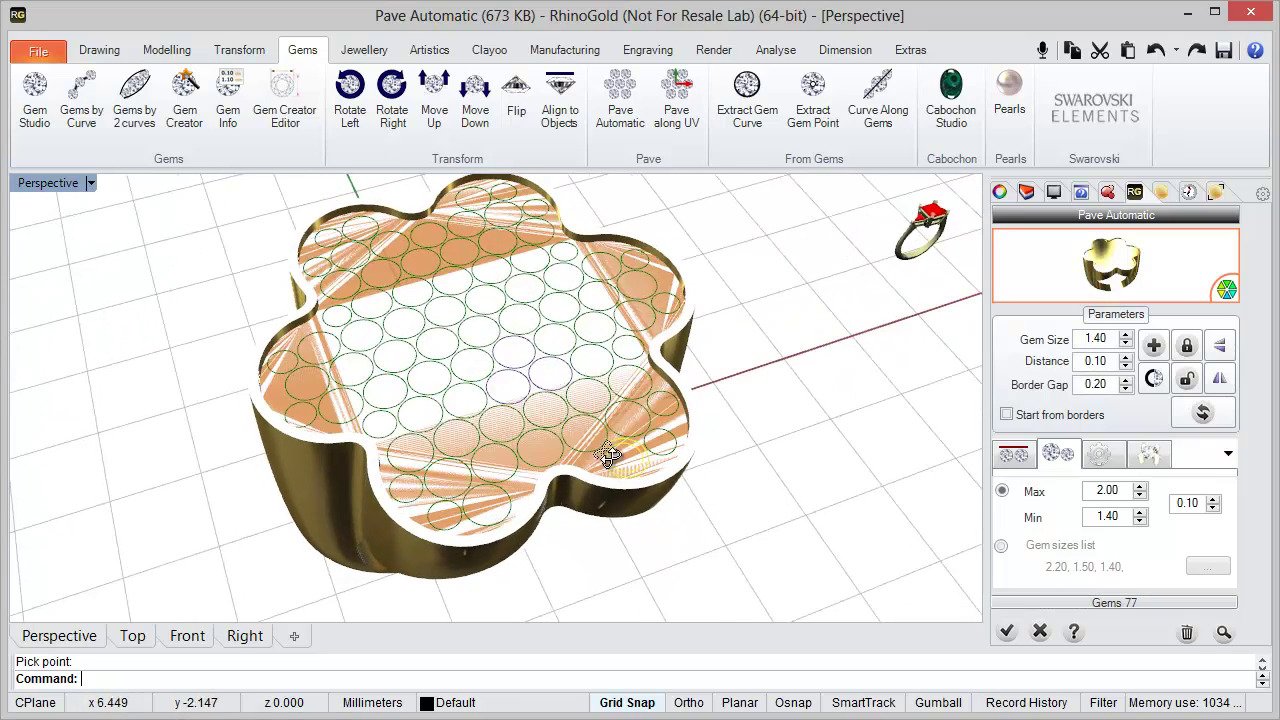
pyautogui.moveTo(601, 453); pyautogui.dragTo(619, 457, button='right')
pyautogui.moveTo(755, 445)
pyautogui.mouseDown(button='right')
pyautogui.moveTo(740, 430)
pyautogui.moveTo(755, 440)
pyautogui.mouseUp(button='right')
pyautogui.moveTo(816, 480); pyautogui.dragTo(874, 490, button='right')
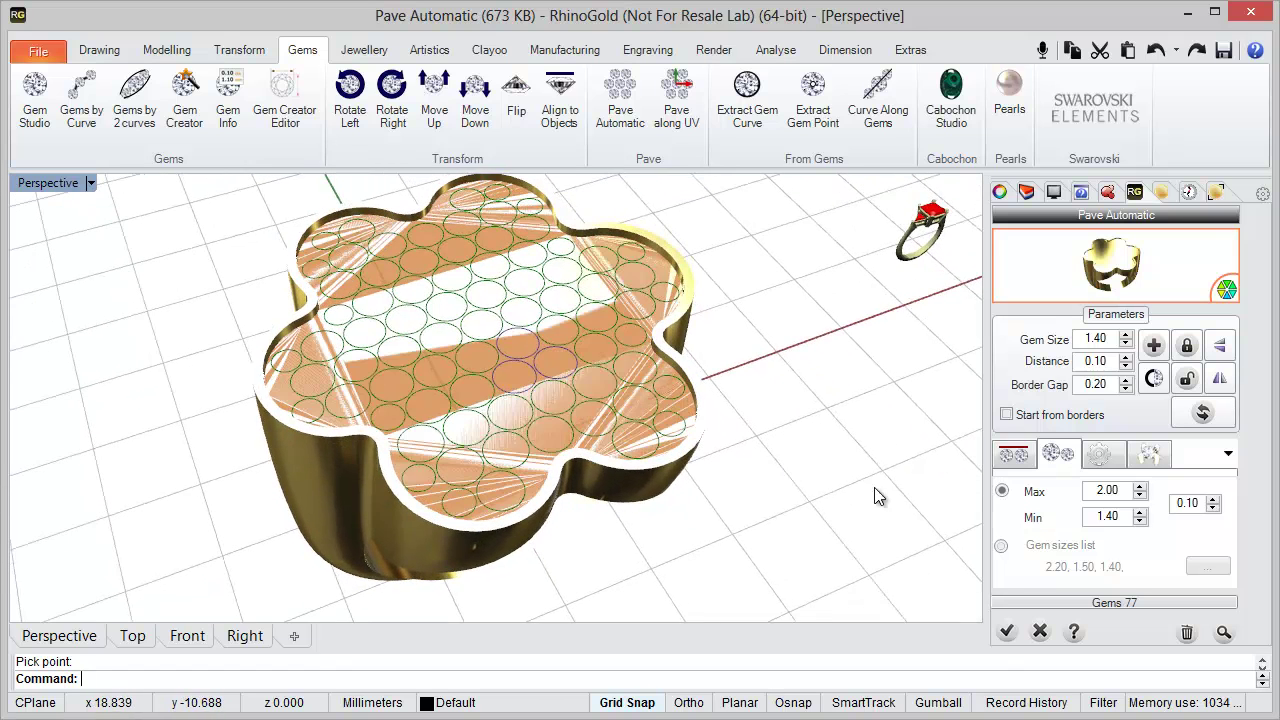
# Show the unions and distances between the gems and examine the spacing across the flower surface
pyautogui.click(1100, 456)
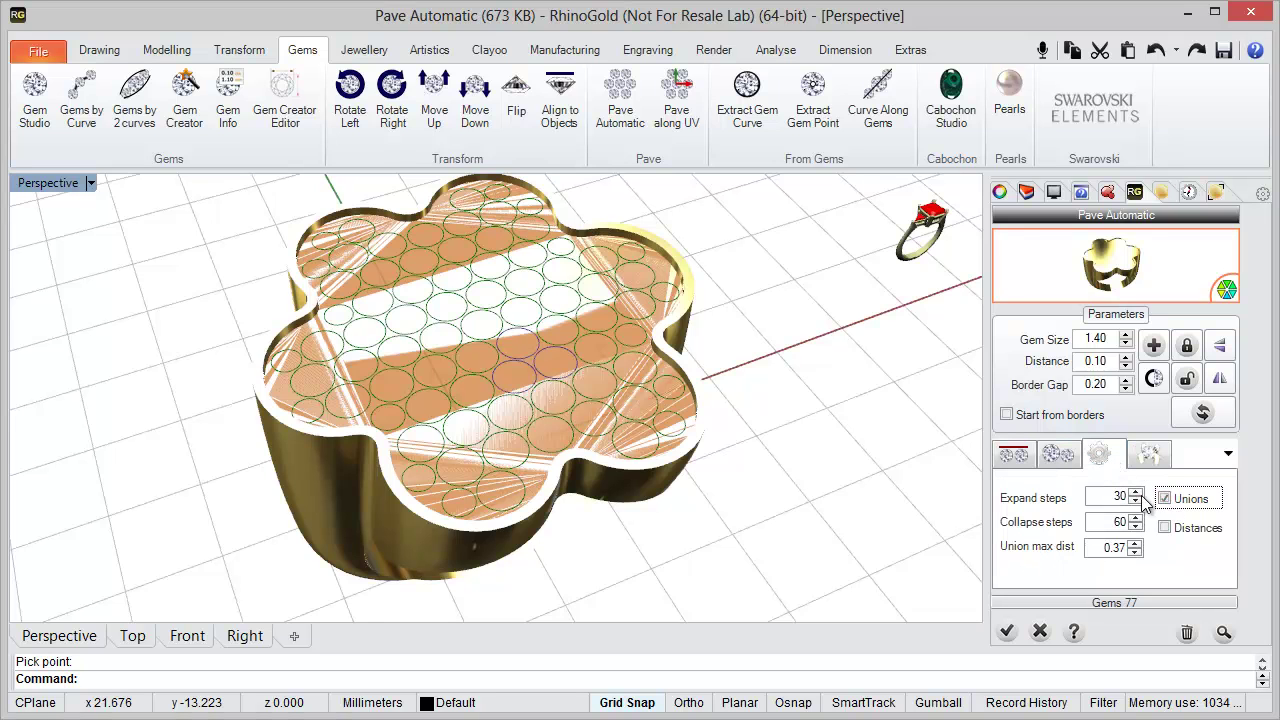
pyautogui.moveTo(766, 468); pyautogui.dragTo(747, 469, button='right')
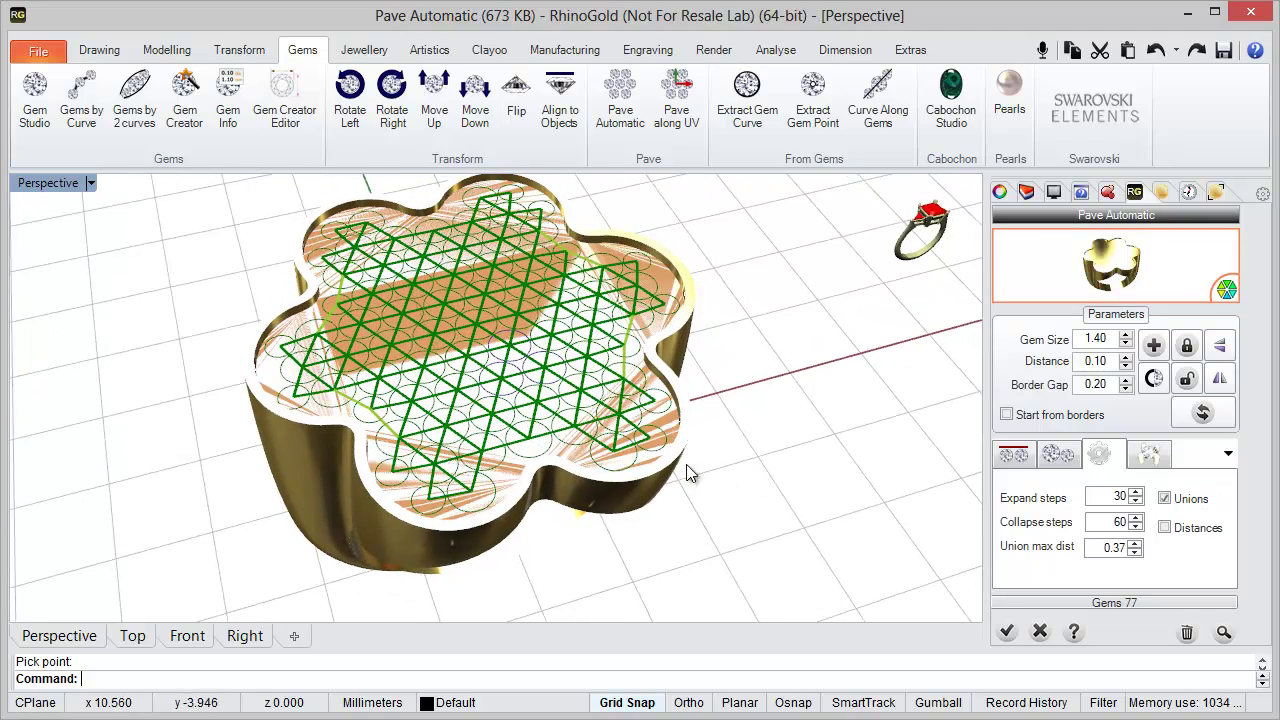
pyautogui.click(1165, 528)
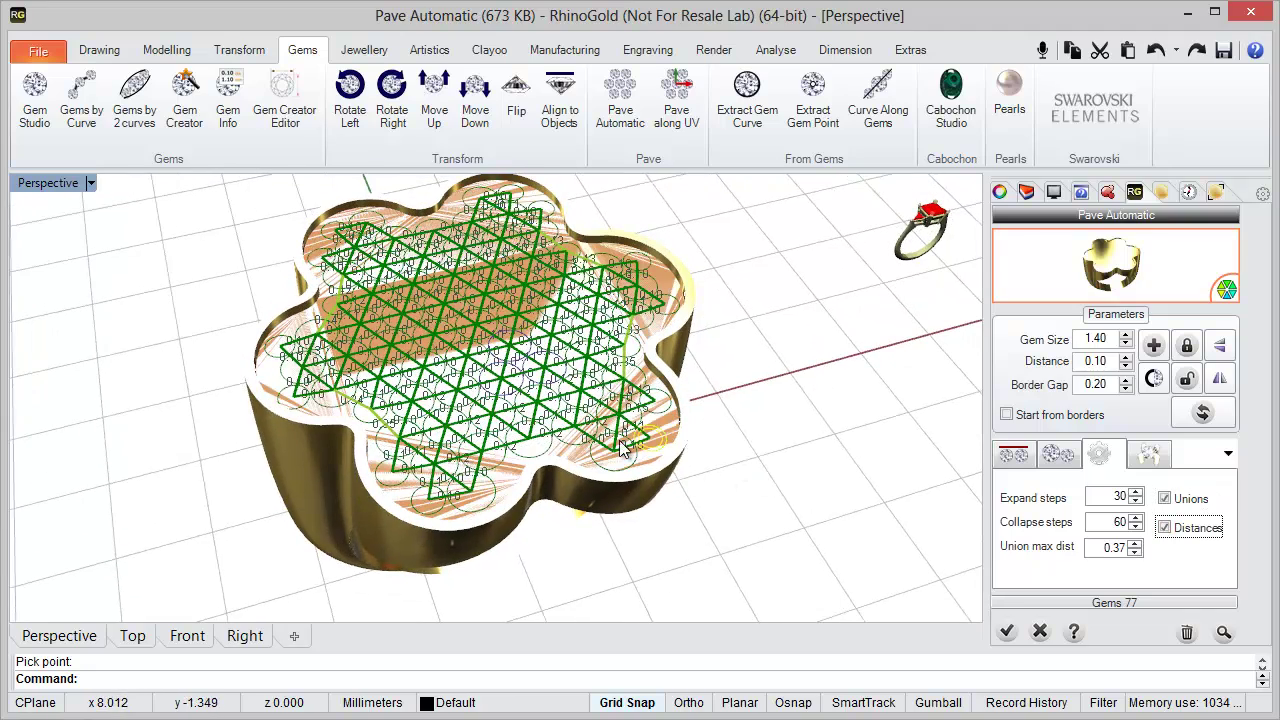
pyautogui.scroll(8, 530, 378)
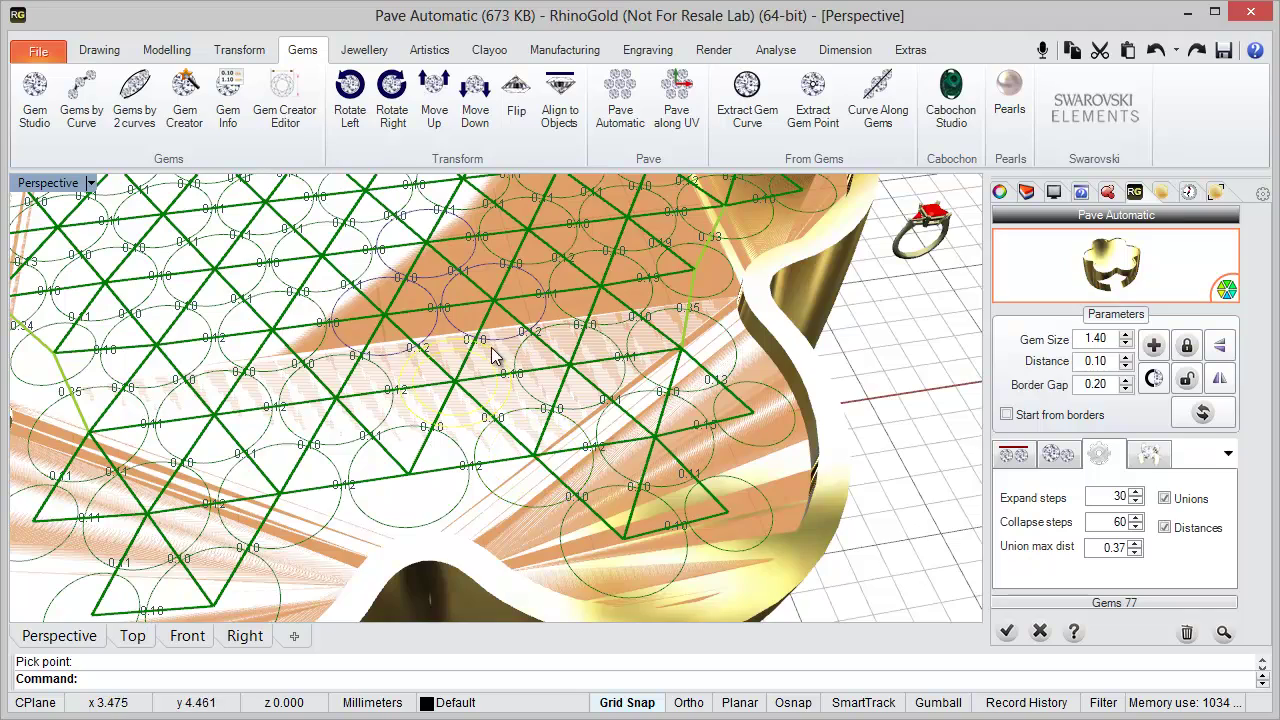
pyautogui.moveTo(491, 350); pyautogui.dragTo(494, 376, button='right')
pyautogui.scroll(-6, 490, 341)
pyautogui.scroll(-2, 514, 420)
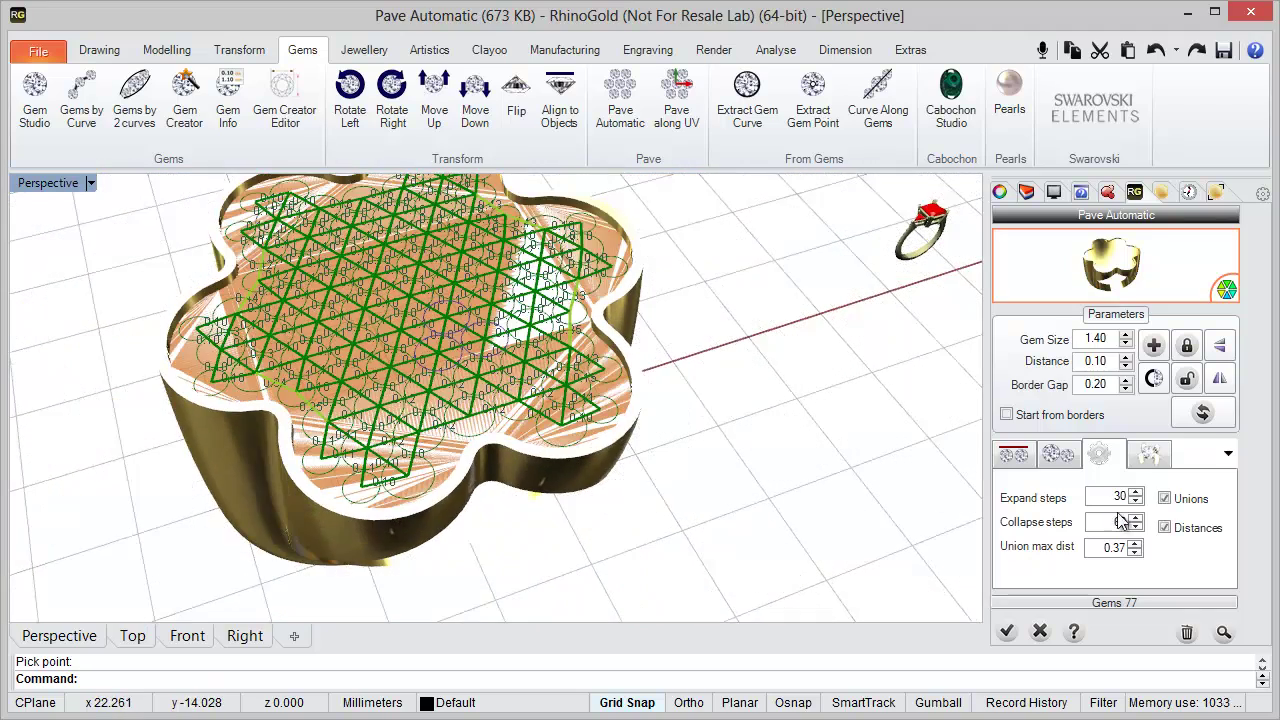
# Switch on HeadProngs so that prongs are placed between all the pavé gems
pyautogui.click(1148, 456)
pyautogui.moveTo(808, 480); pyautogui.dragTo(781, 473, button='right')
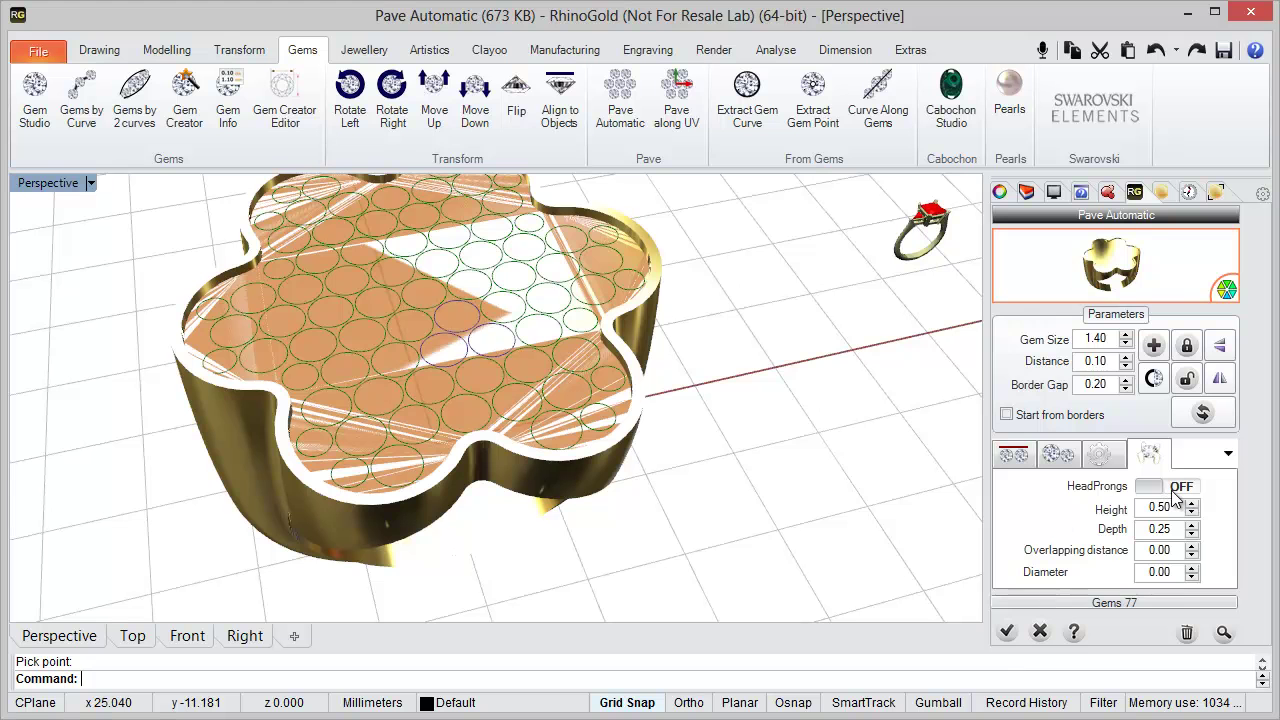
pyautogui.click(1172, 489)
pyautogui.moveTo(709, 496); pyautogui.dragTo(685, 485, button='right')
pyautogui.scroll(-4, 685, 487)
pyautogui.moveTo(598, 474); pyautogui.dragTo(650, 498, button='right')
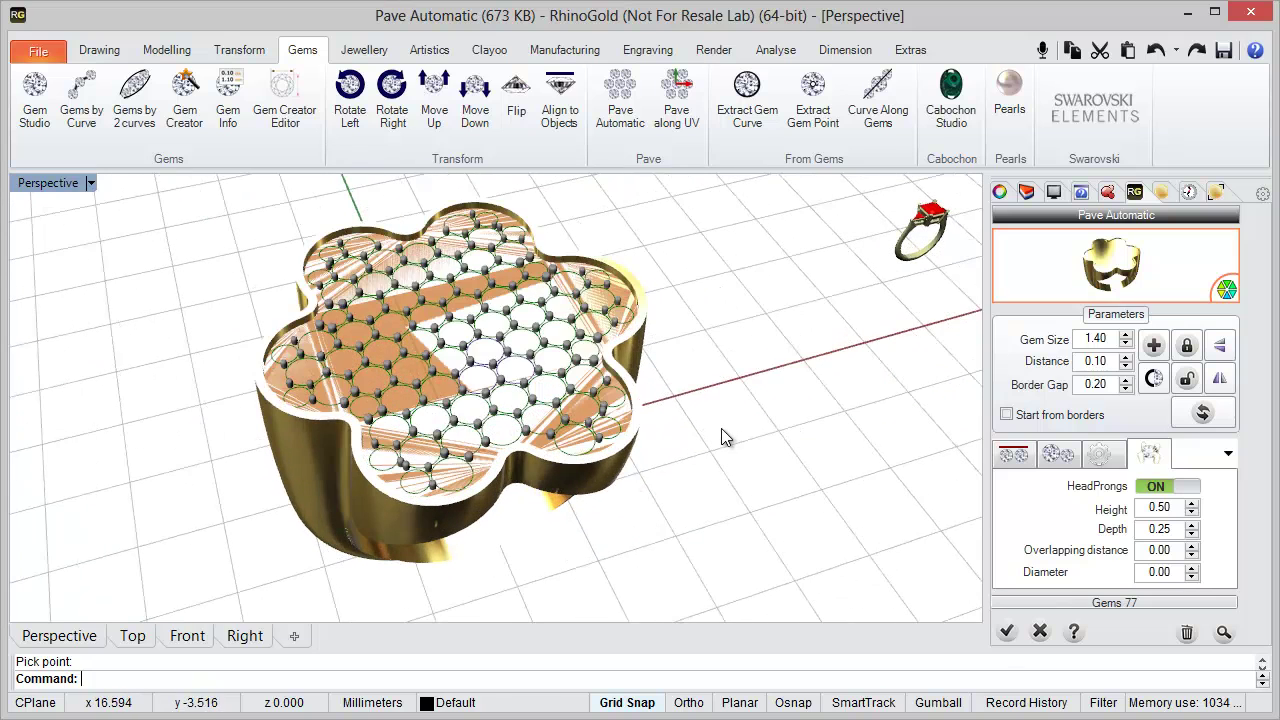
pyautogui.scroll(2, 721, 428)
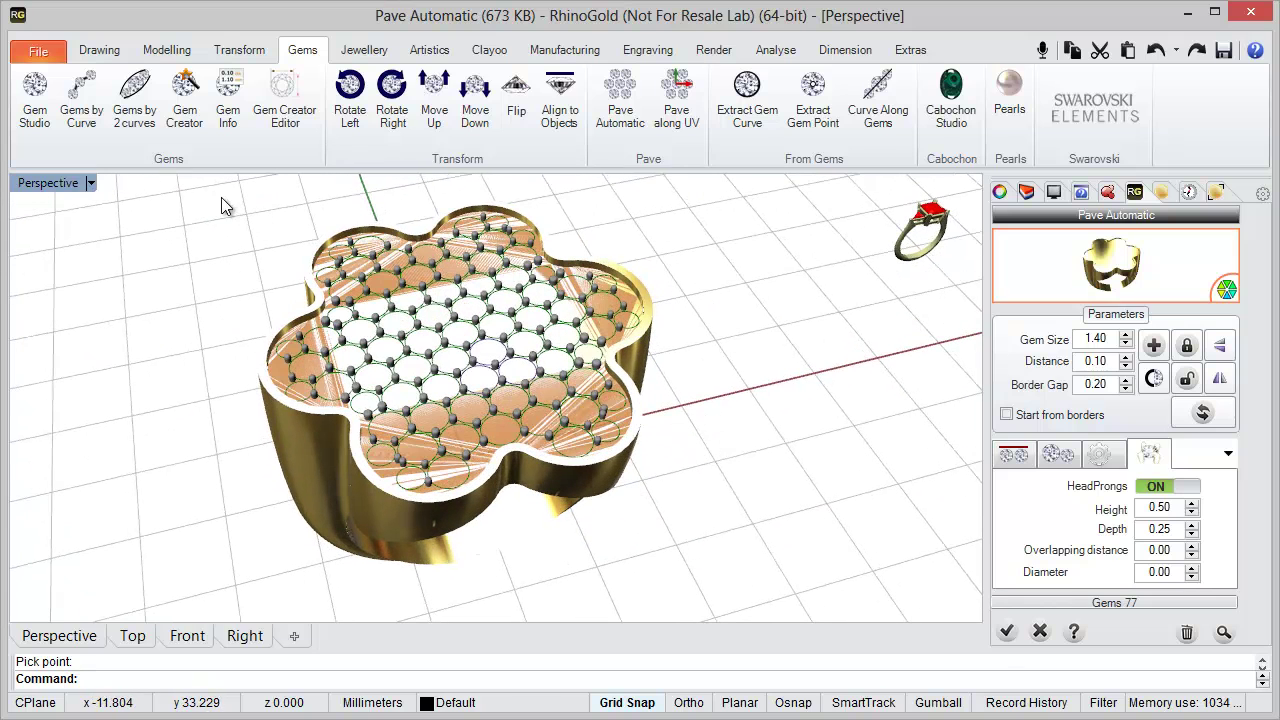
# Select all the prongs and set their diameter to 0.56 and height to 0.60
pyautogui.moveTo(180, 193); pyautogui.dragTo(721, 510)
pyautogui.moveTo(720, 469); pyautogui.dragTo(578, 476, button='right')
pyautogui.scroll(2, 577, 468)
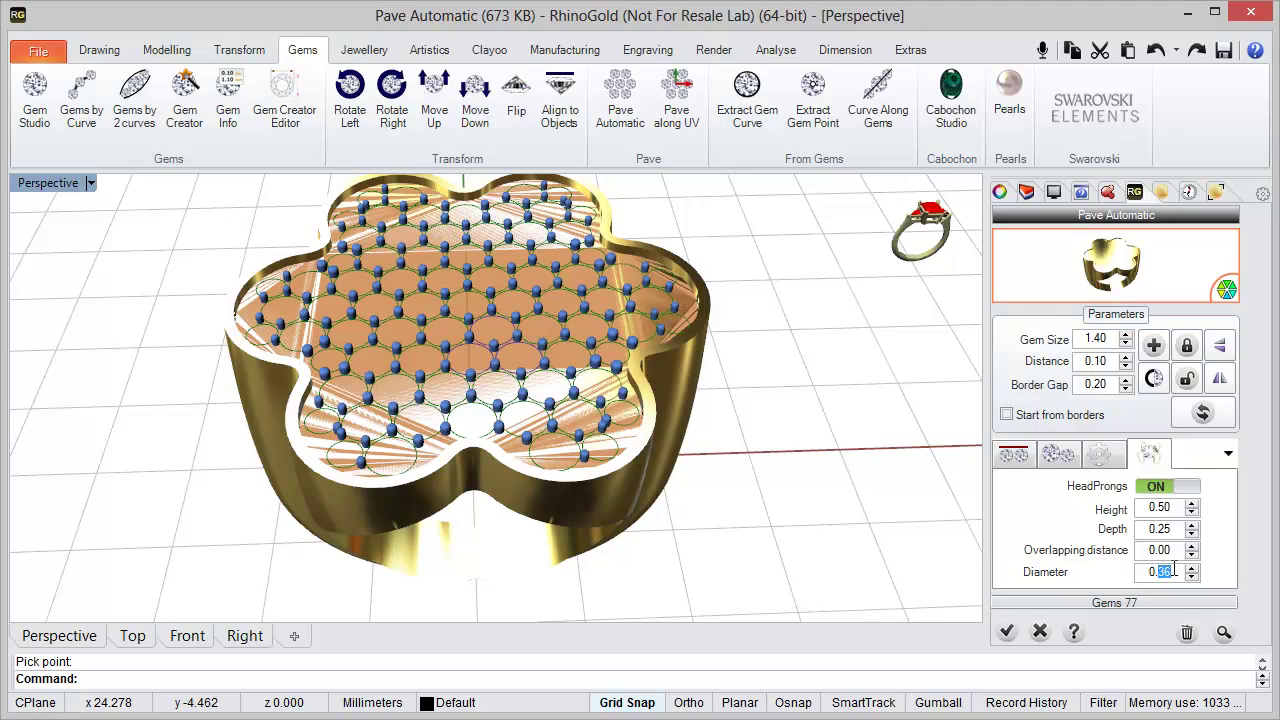
pyautogui.click(1187, 569)
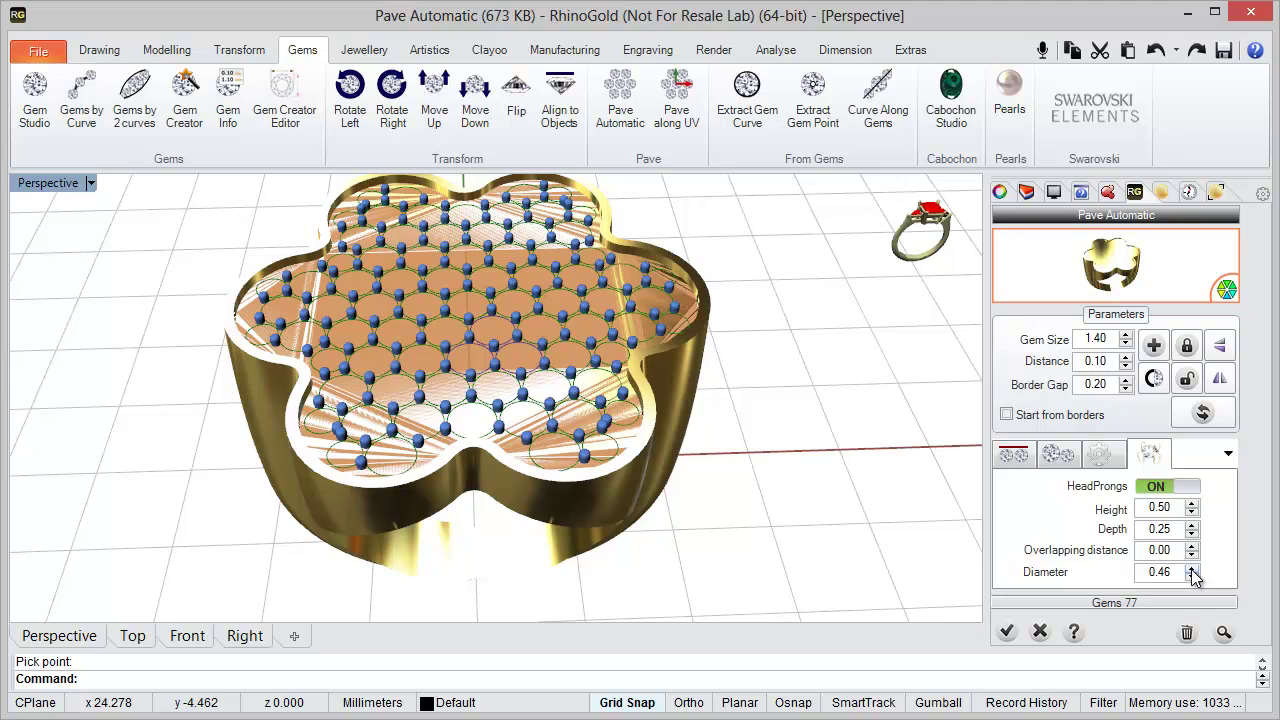
pyautogui.click(1192, 568)
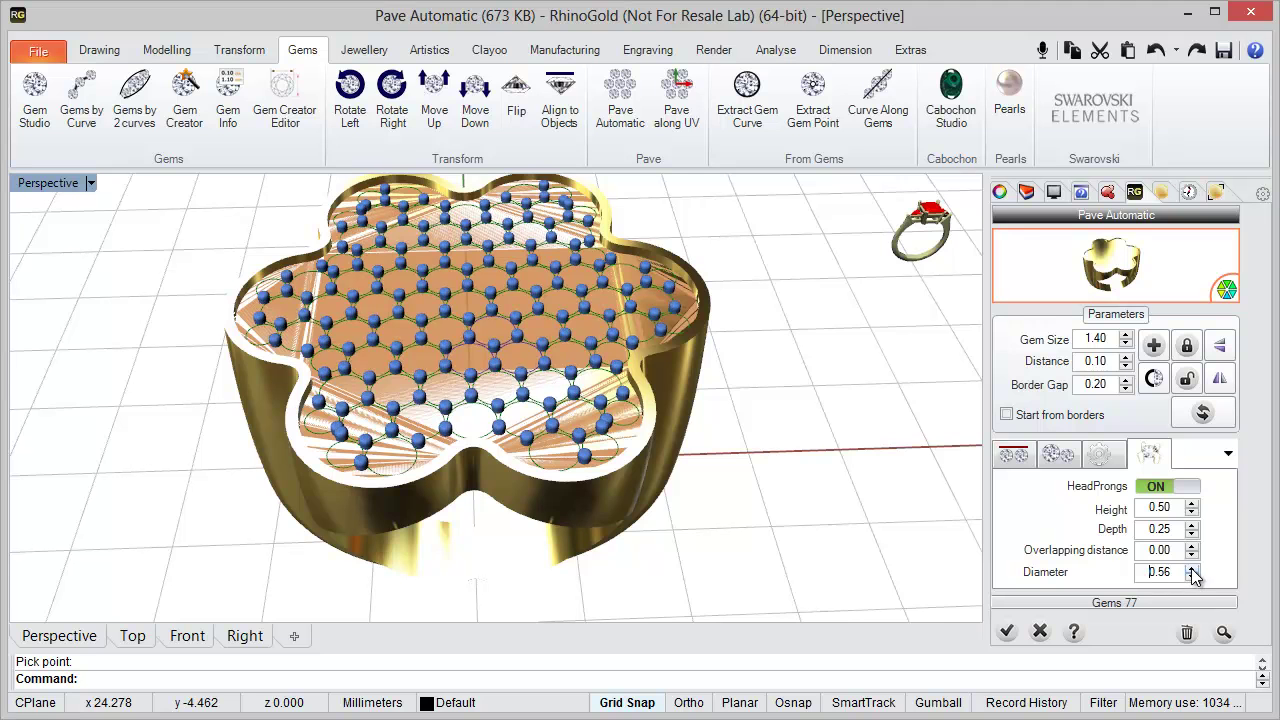
pyautogui.click(1191, 505)
pyautogui.moveTo(794, 490)
pyautogui.mouseDown(button='right')
pyautogui.moveTo(775, 502)
pyautogui.moveTo(772, 487)
pyautogui.mouseUp(button='right')
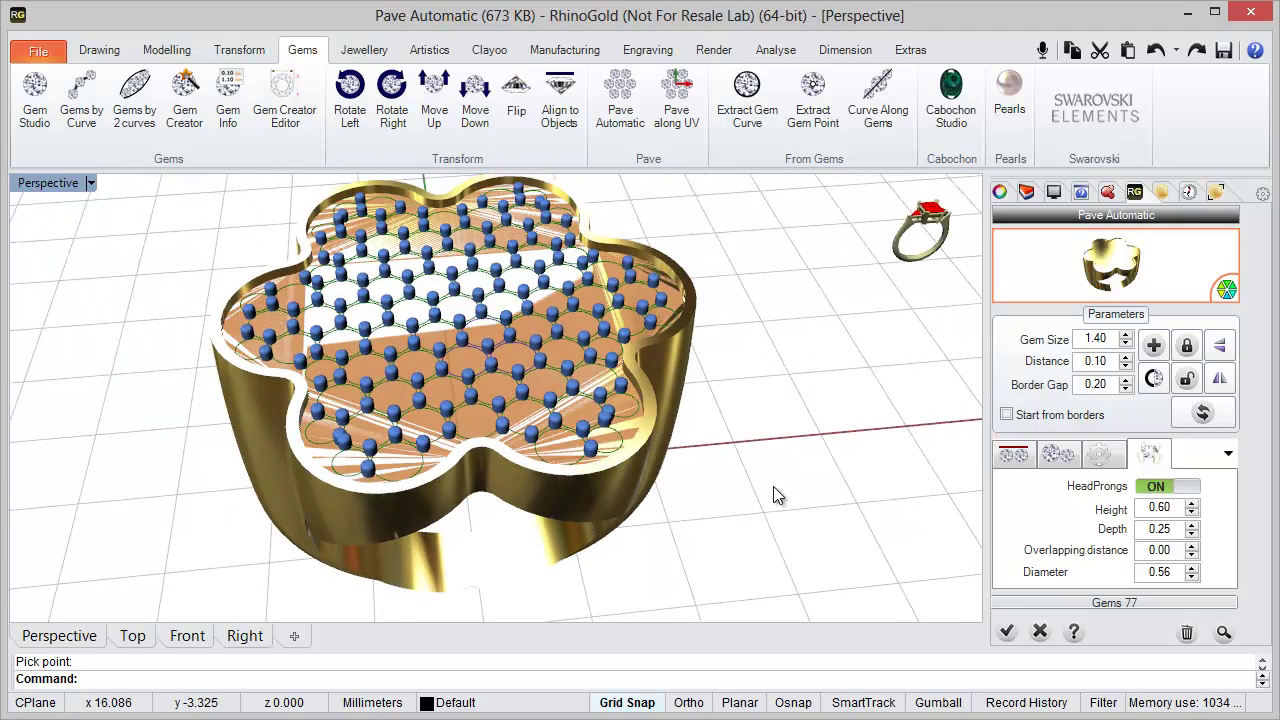
pyautogui.click(773, 486)
pyautogui.moveTo(574, 476); pyautogui.dragTo(596, 496, button='right')
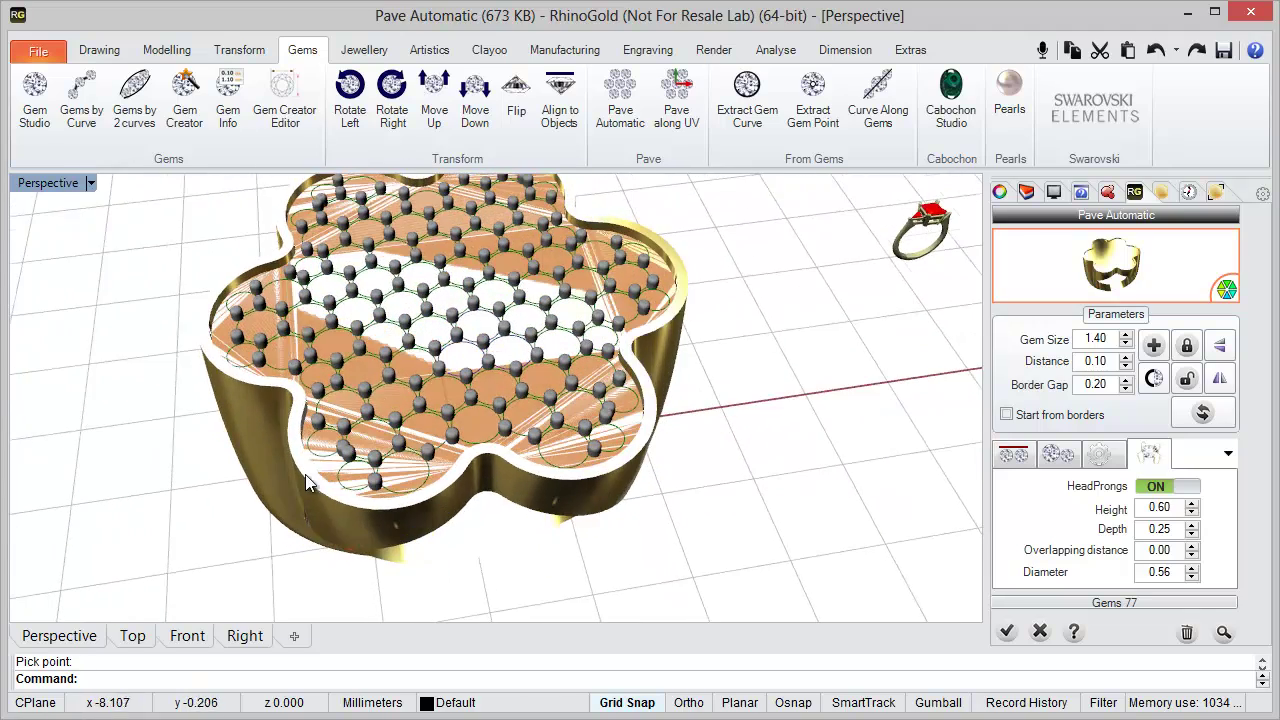
# Move one of the overlapping prongs apart from its neighbour in each of the two front petals
pyautogui.scroll(5, 304, 473)
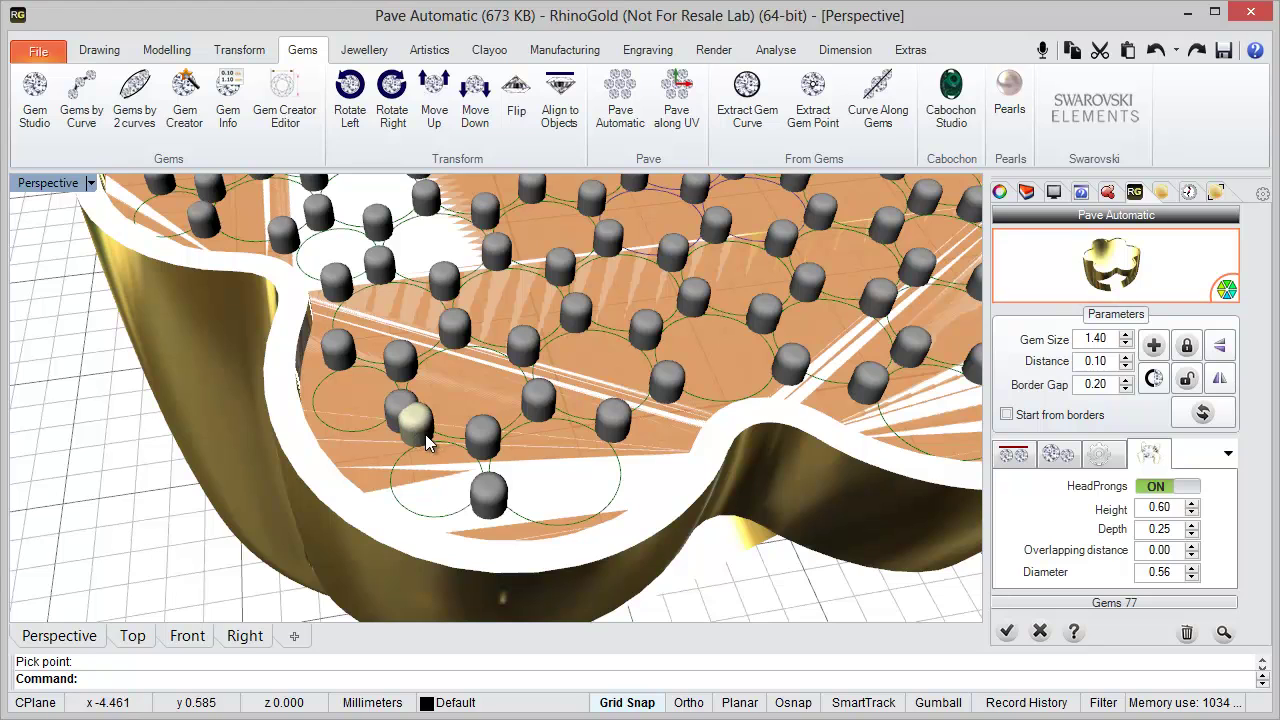
pyautogui.click(385, 458)
pyautogui.scroll(-5, 442, 527)
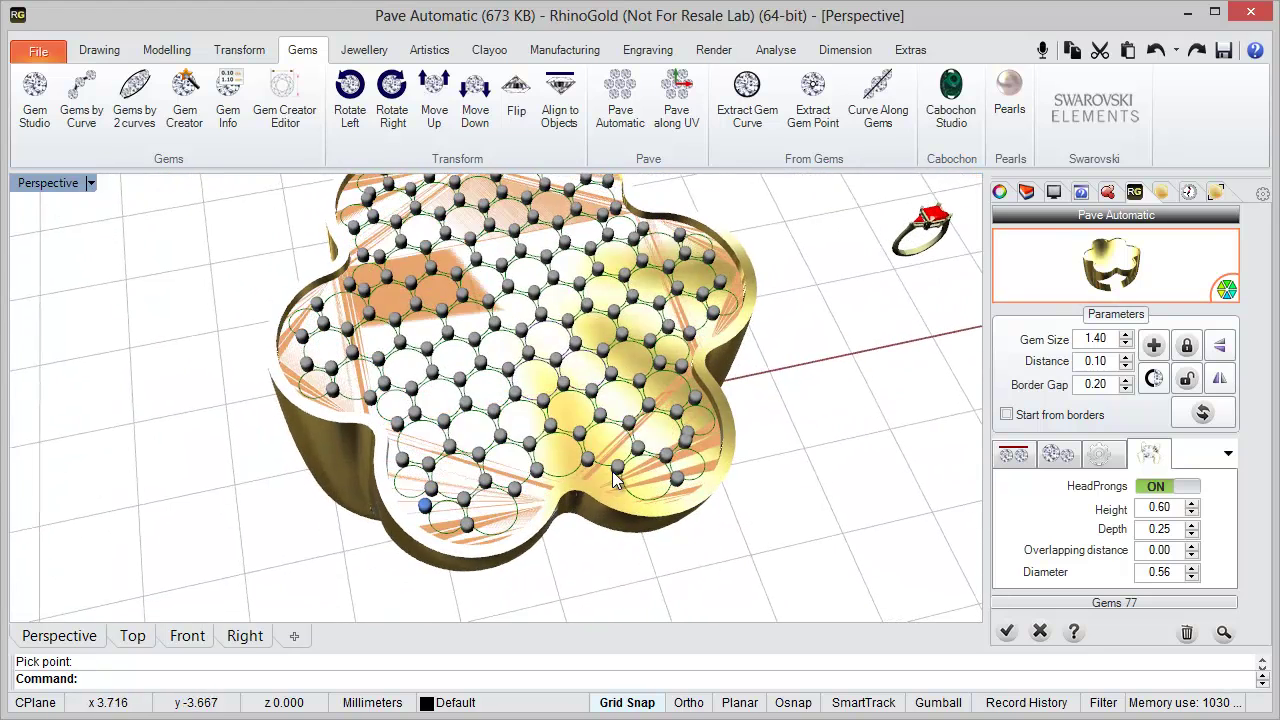
pyautogui.scroll(5, 770, 438)
pyautogui.moveTo(596, 426)
pyautogui.mouseDown()
pyautogui.moveTo(621, 442)
pyautogui.moveTo(581, 443)
pyautogui.mouseUp()
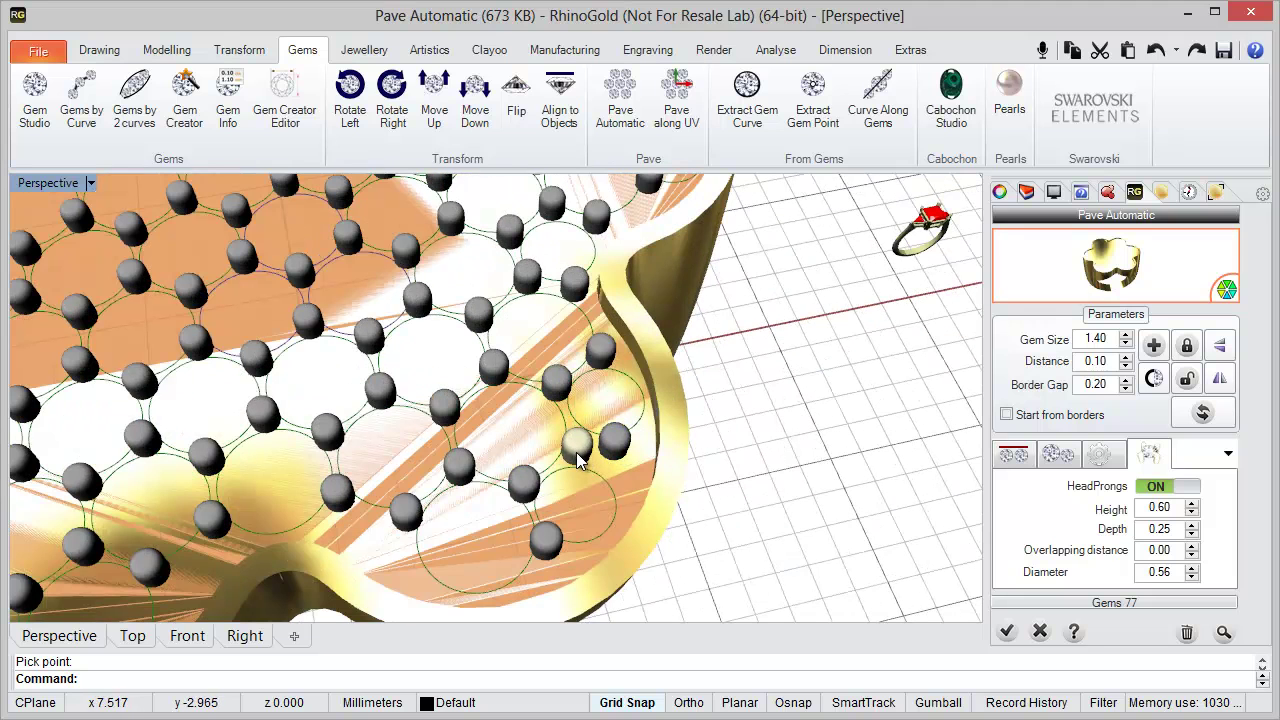
pyautogui.scroll(-6, 594, 510)
# Separate the crowded prongs near the outer edges of the two rear petals
pyautogui.moveTo(597, 516); pyautogui.dragTo(565, 512, button='right')
pyautogui.scroll(-4, 564, 512)
pyautogui.moveTo(575, 222); pyautogui.dragTo(578, 272, button='right')
pyautogui.scroll(6, 578, 272)
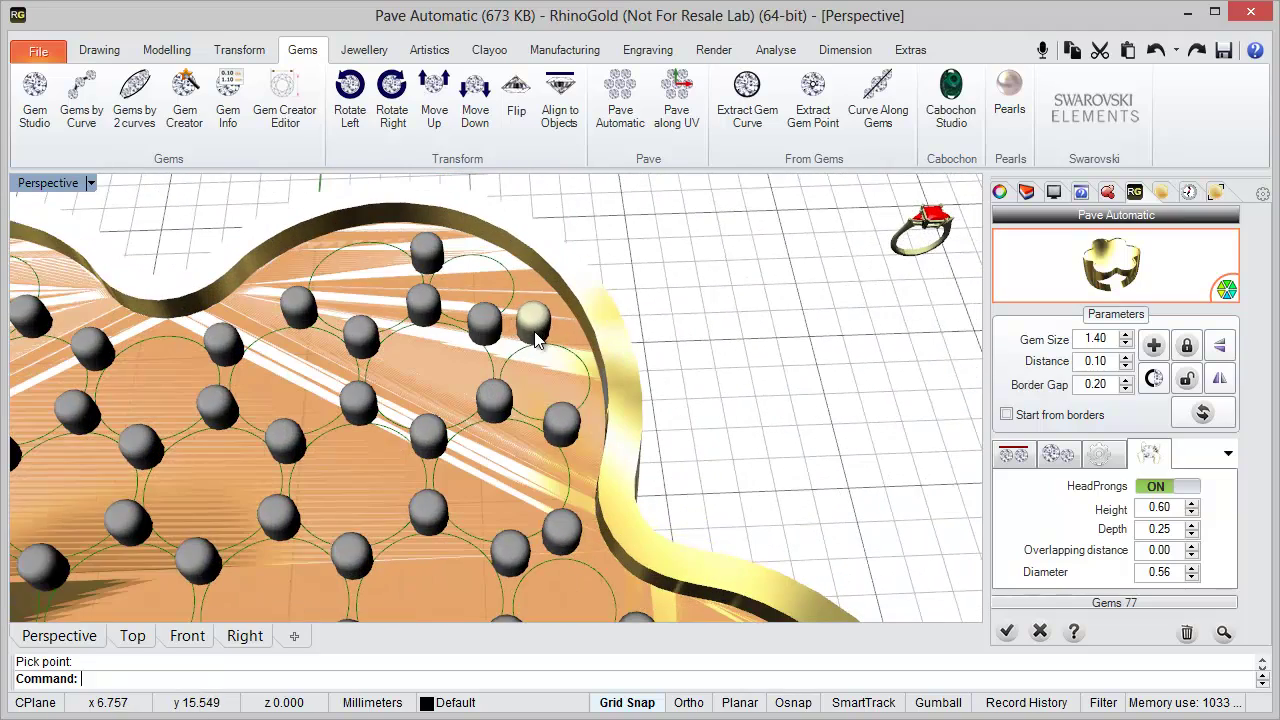
pyautogui.moveTo(539, 333); pyautogui.dragTo(494, 335)
pyautogui.scroll(-5, 553, 365)
pyautogui.scroll(4, 300, 380)
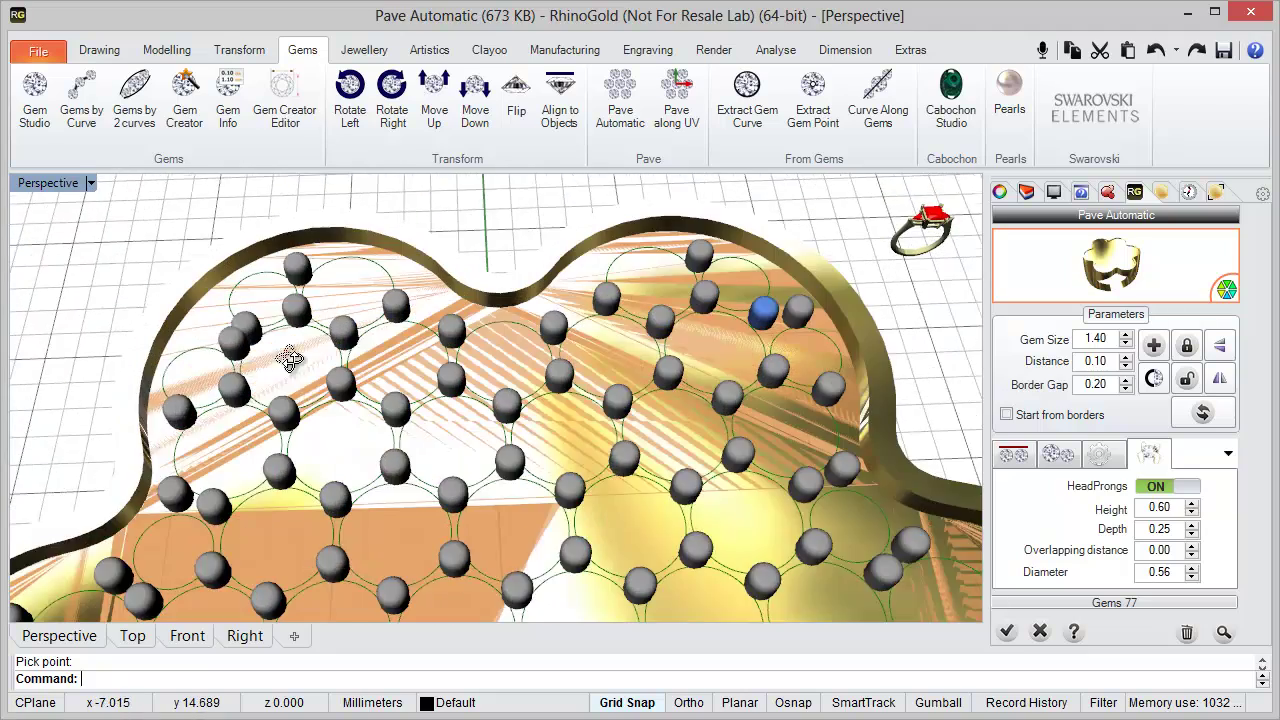
pyautogui.moveTo(252, 368); pyautogui.dragTo(215, 358)
pyautogui.scroll(-6, 350, 292)
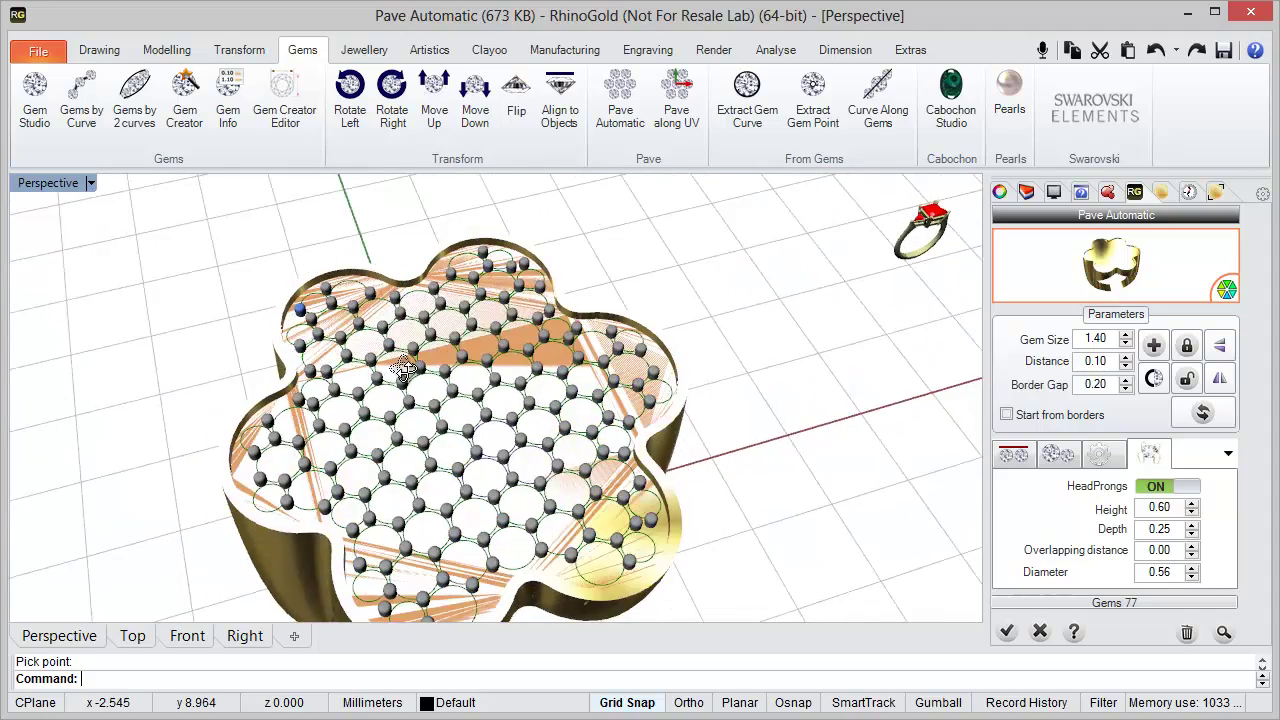
# Check the prong placement in the rear petals and accept the pavé layout to create the gems and prongs
pyautogui.scroll(6, 427, 466)
pyautogui.moveTo(440, 463); pyautogui.dragTo(447, 504, button='right')
pyautogui.scroll(-4, 445, 504)
pyautogui.scroll(5, 527, 260)
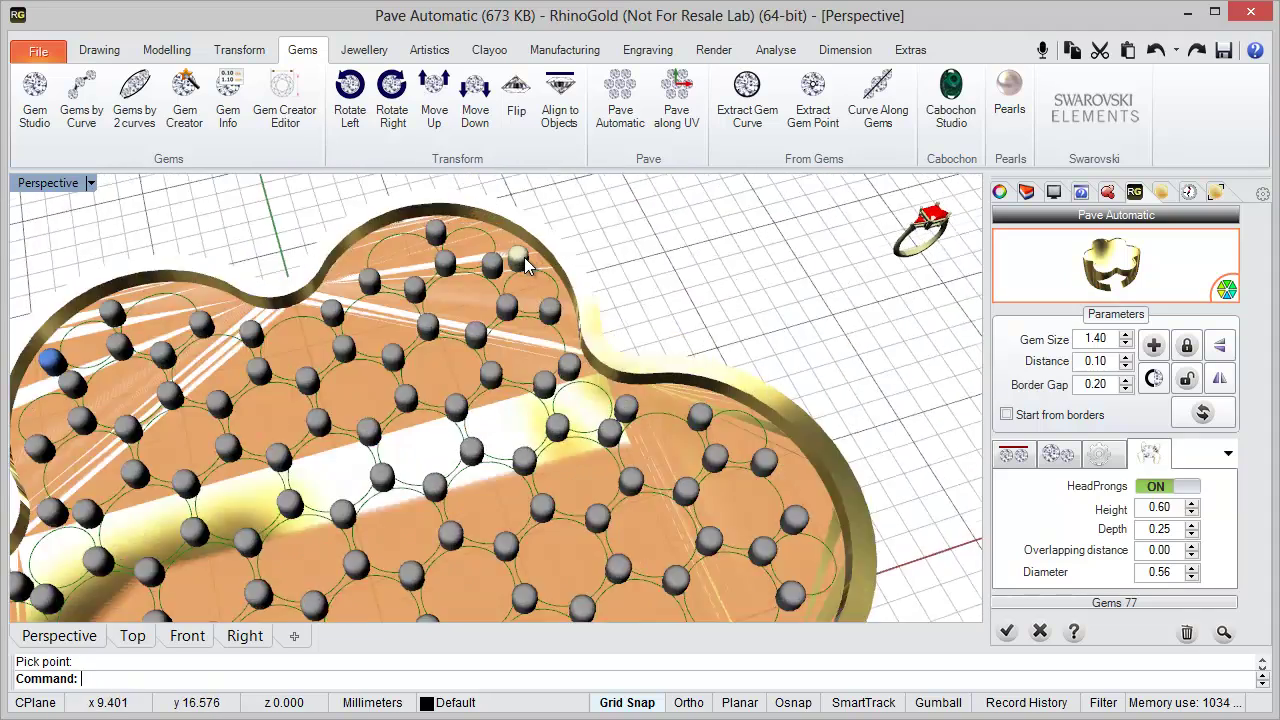
pyautogui.scroll(-6, 604, 362)
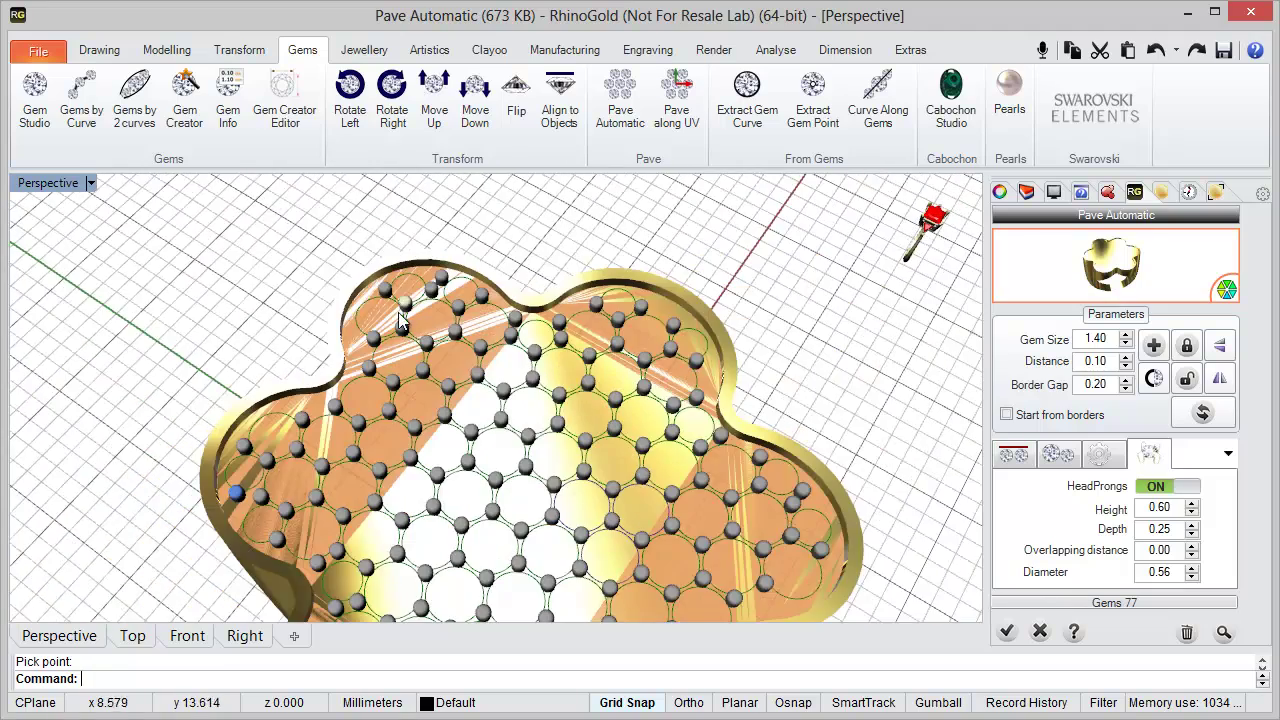
pyautogui.moveTo(427, 418); pyautogui.dragTo(405, 390, button='right')
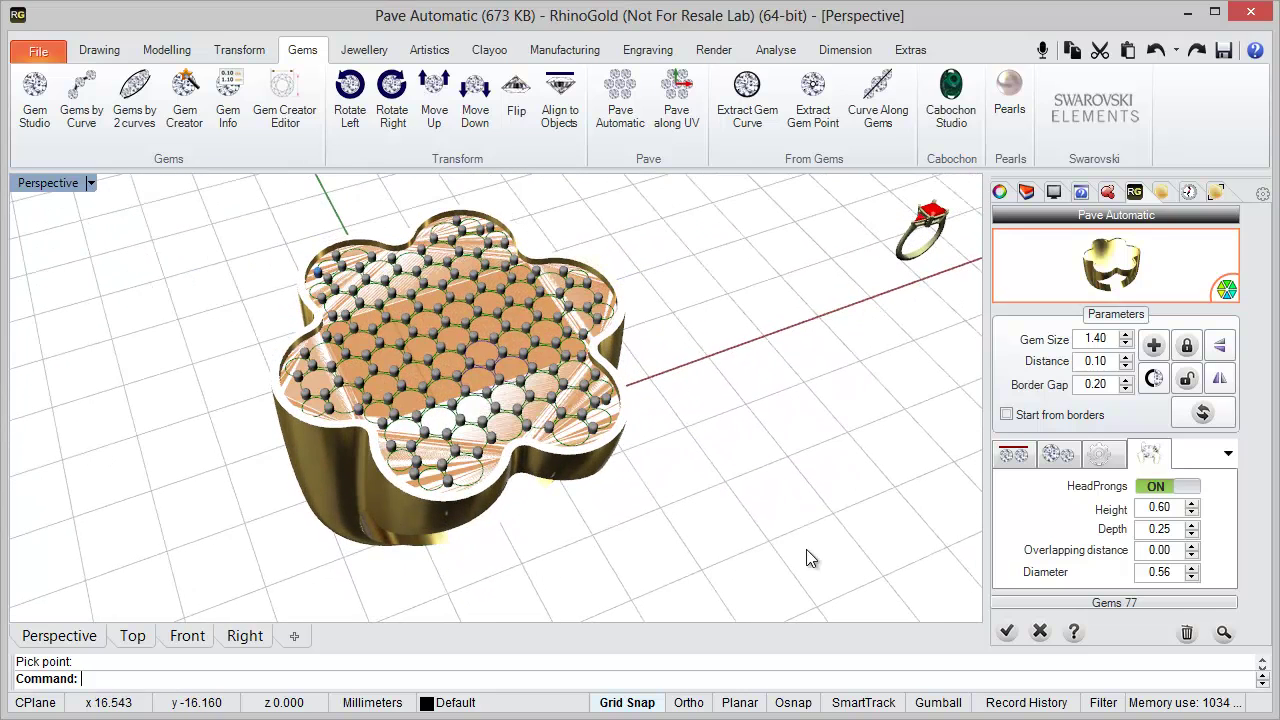
pyautogui.rightClick(795, 495)
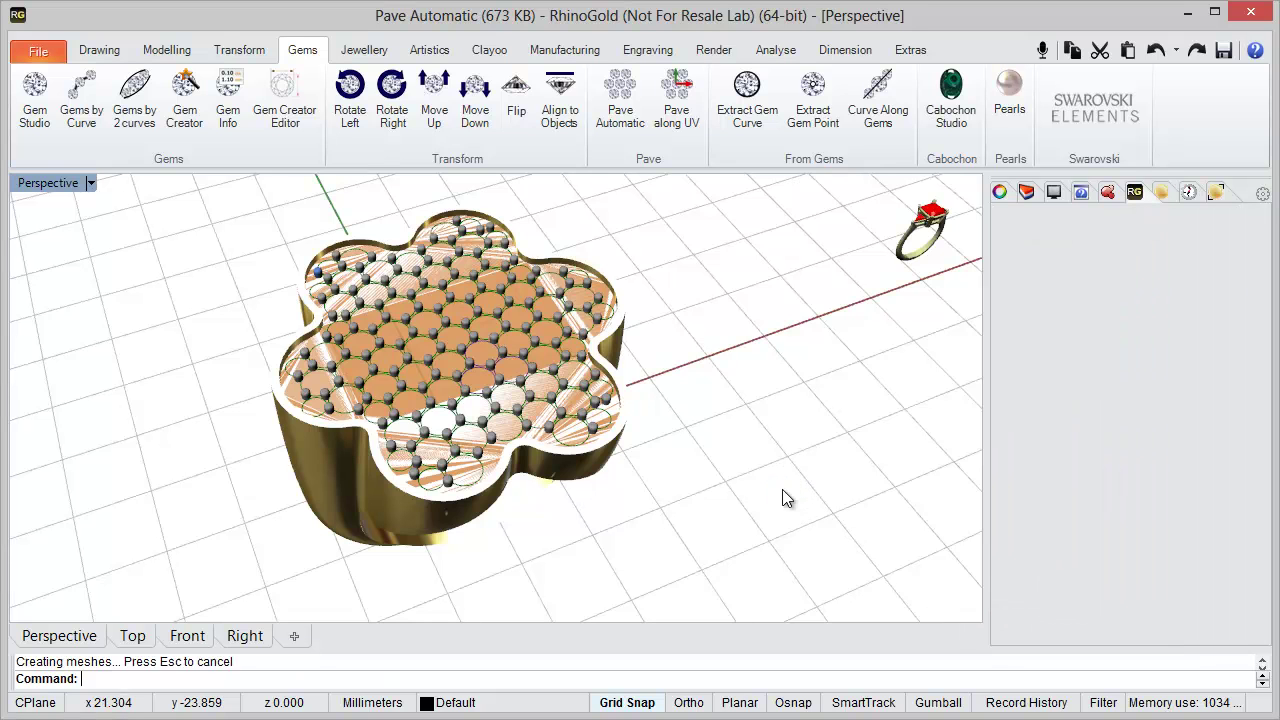